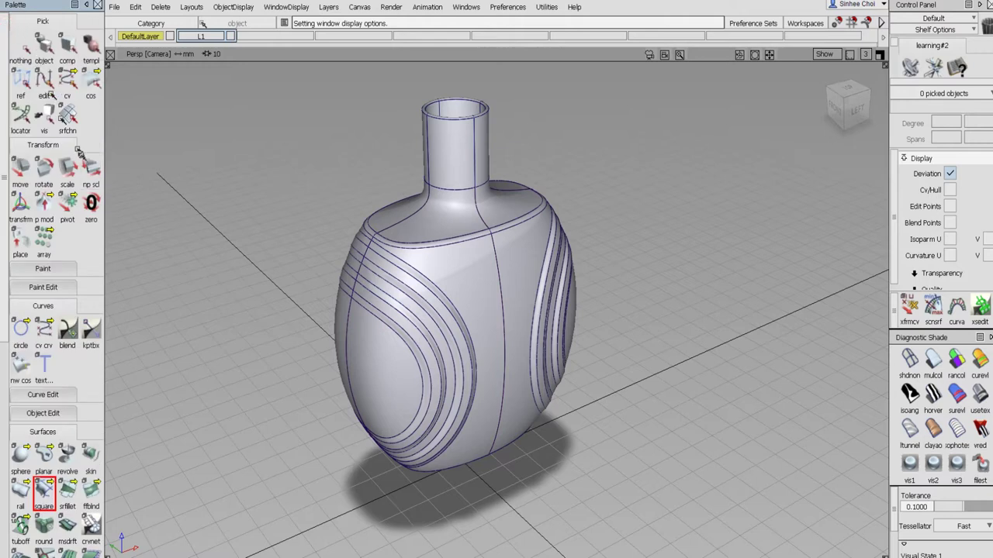
- Pick the two adjoining front body surfaces of the bottle and assign them to DefaultLayer
click(67, 46)
click(455, 275)
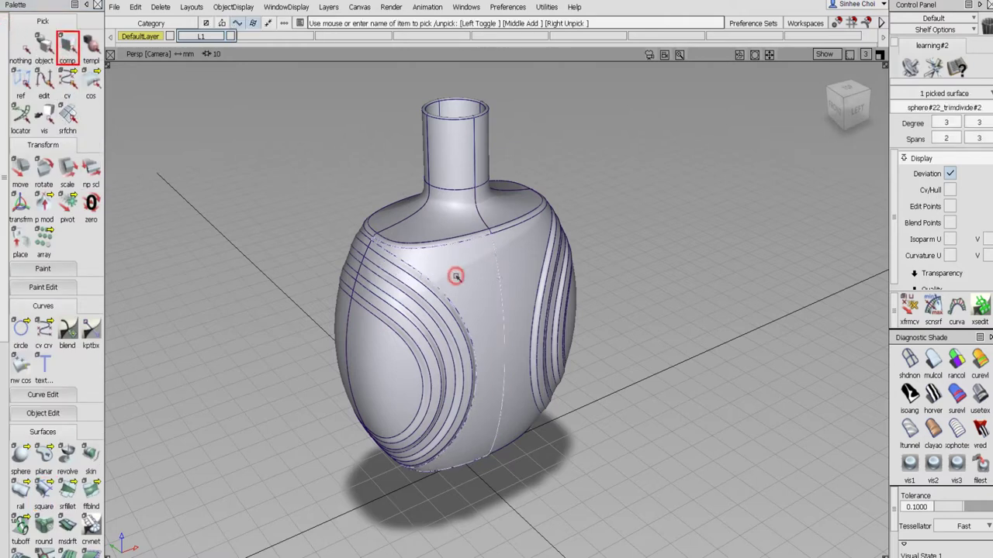
click(509, 264)
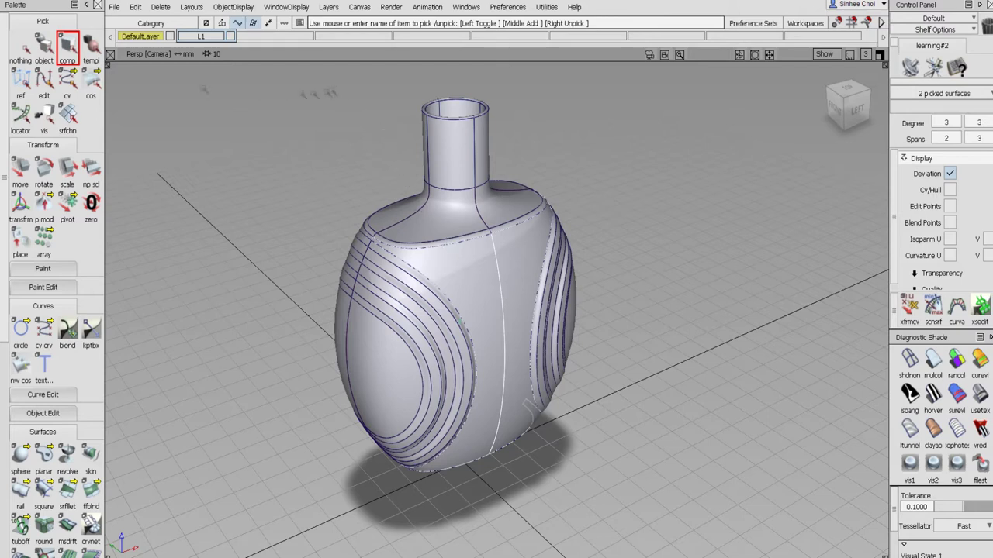
click(147, 37)
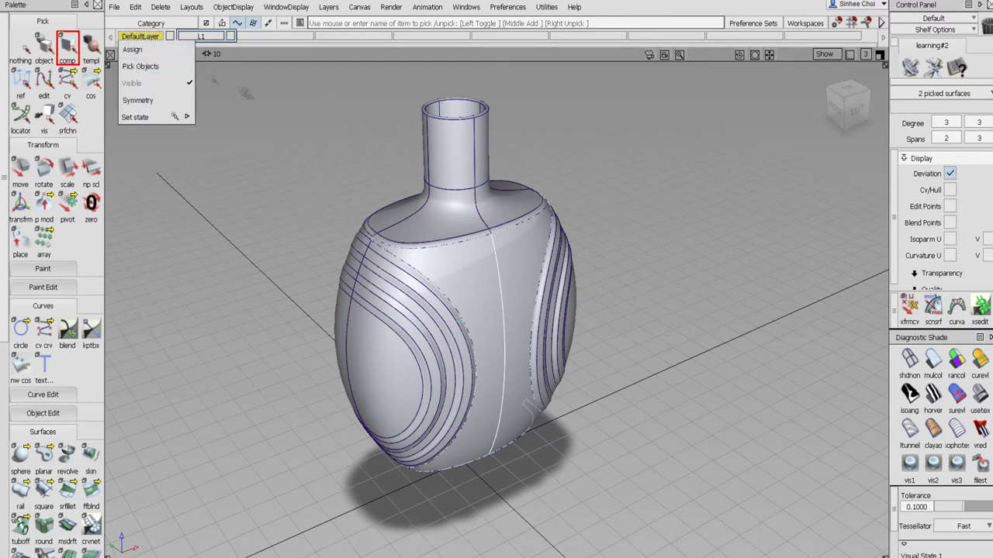
click(155, 50)
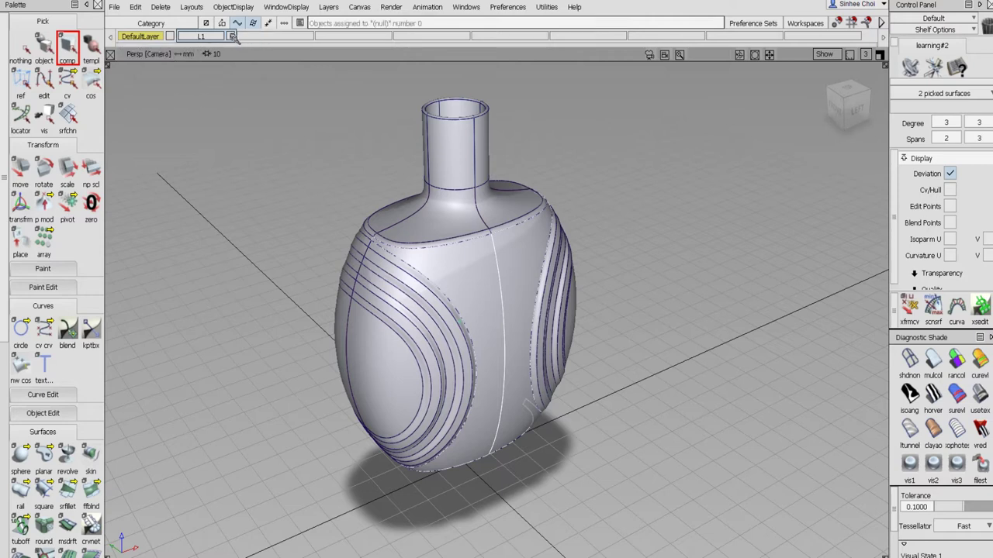
- Hide layer L1, then deselect the front surfaces and turn off their diagnostic shading
click(232, 37)
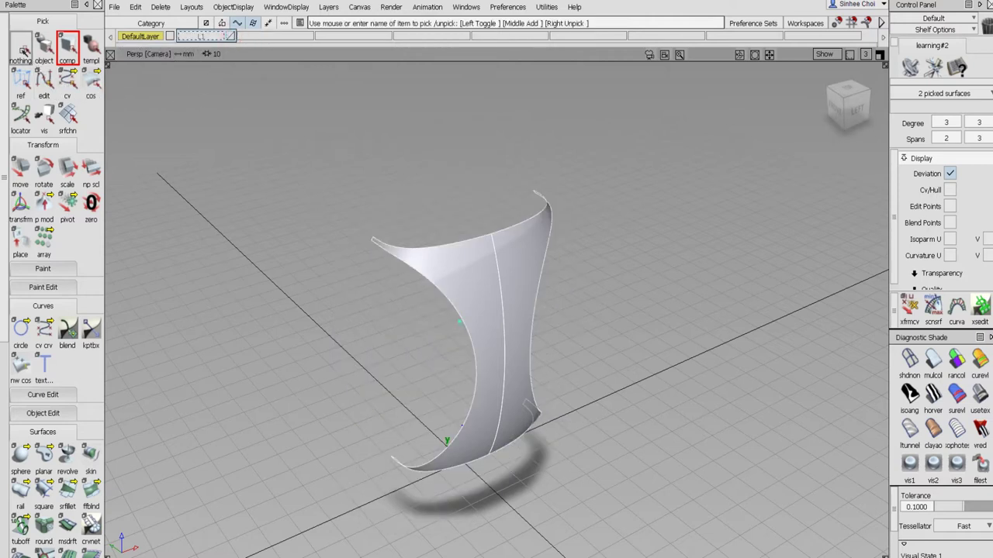
click(22, 48)
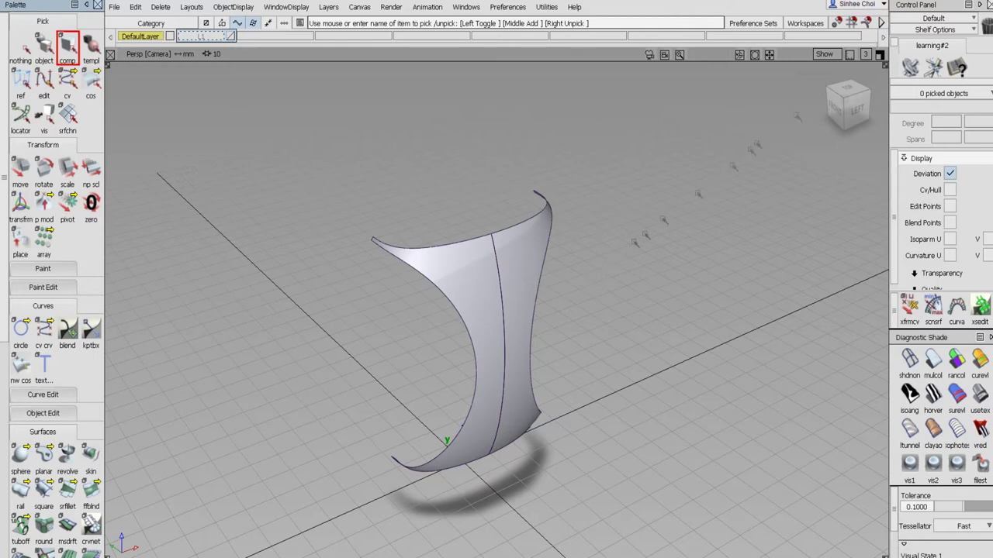
click(910, 359)
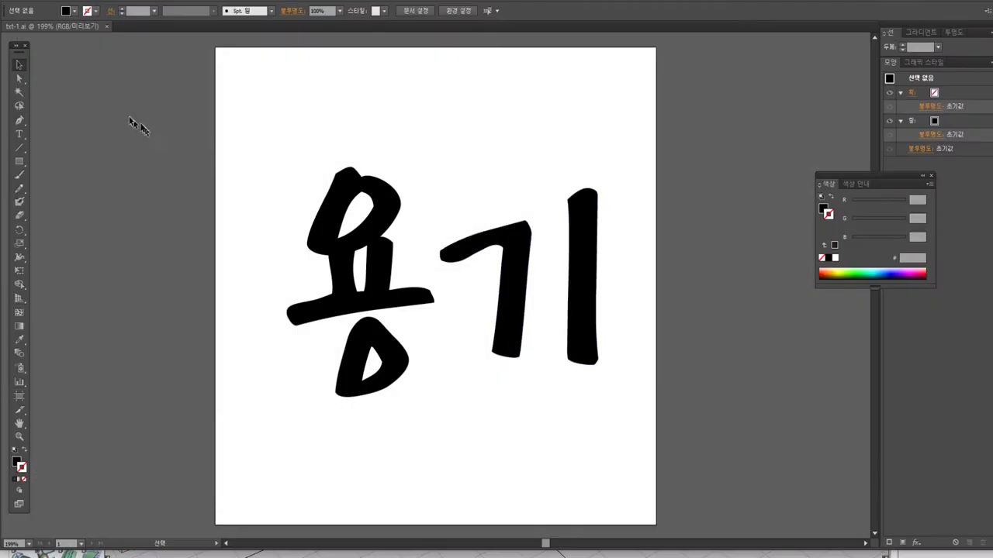
- Switch to Illustrator and inspect the outlines of the two lettering shapes in txt-1.ai
click(335, 195)
click(486, 240)
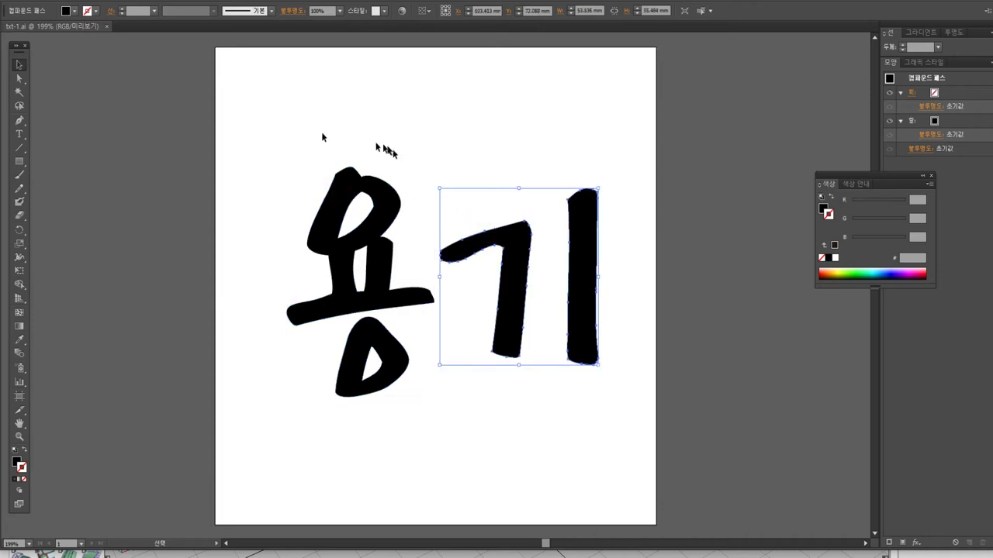
click(78, 81)
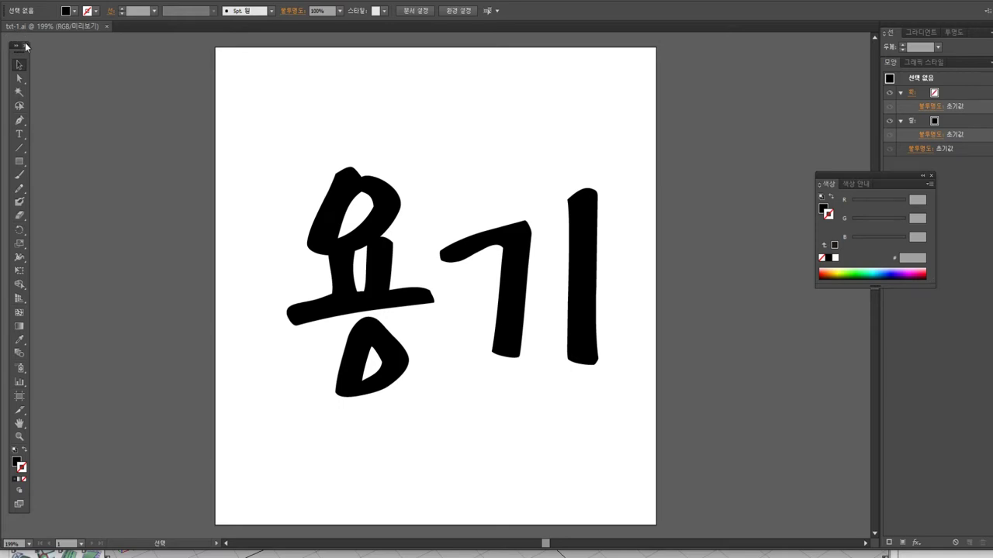
- Save the lettering under a new name as txt-2.ai in the Illustrator 3 version format
key(alt+f)
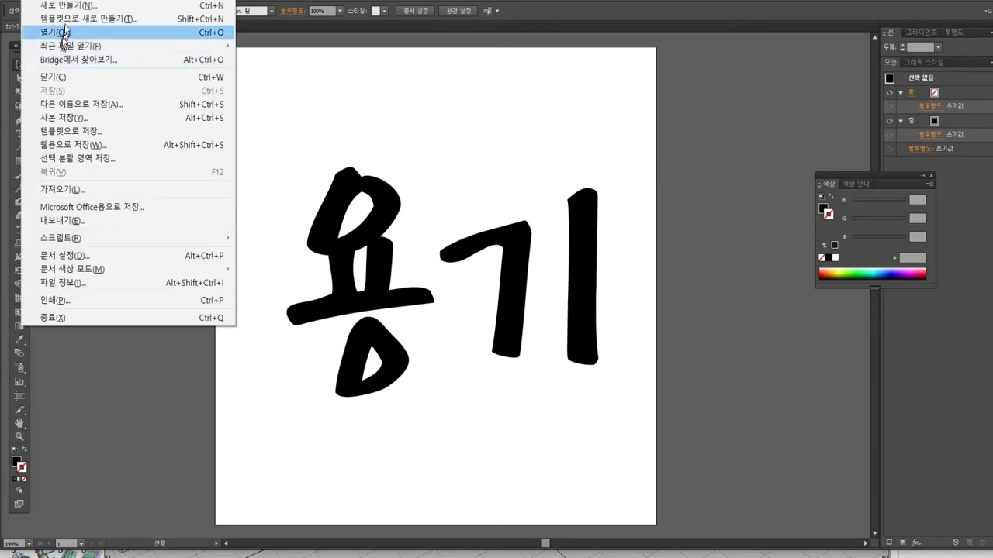
click(80, 104)
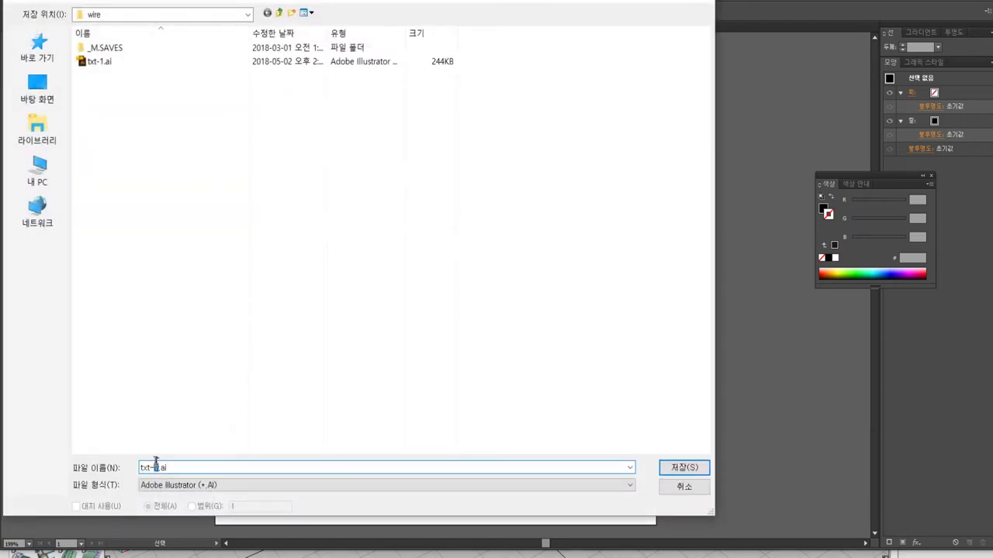
click(684, 468)
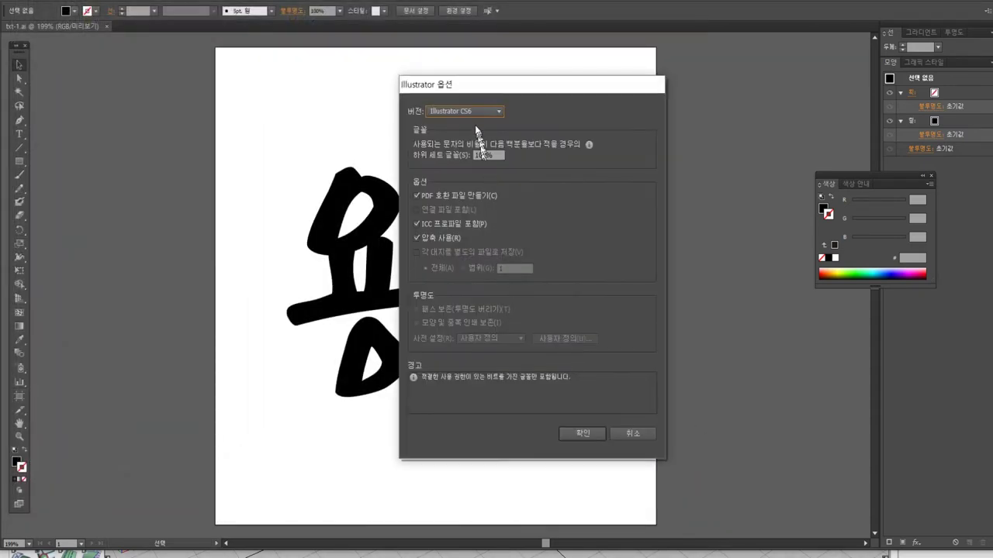
click(473, 113)
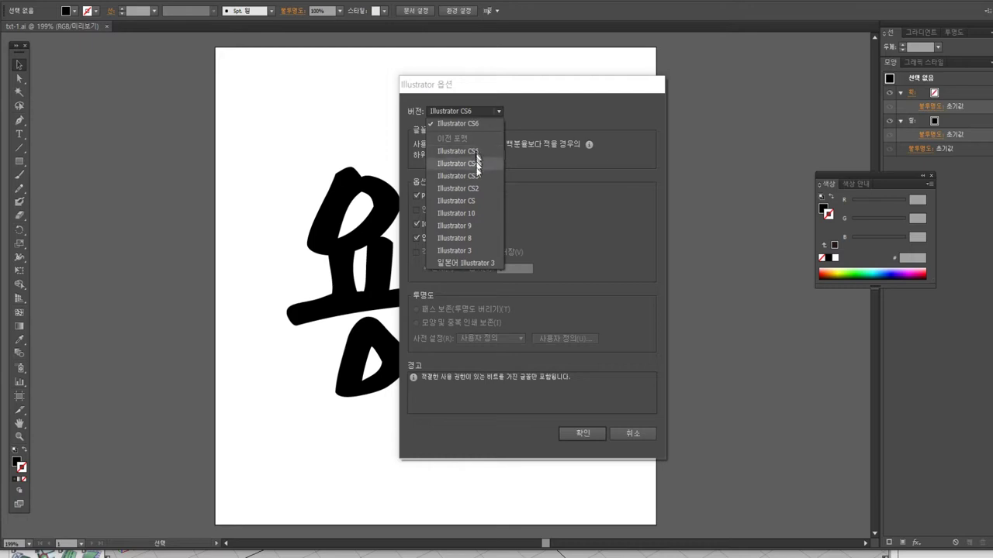
click(468, 251)
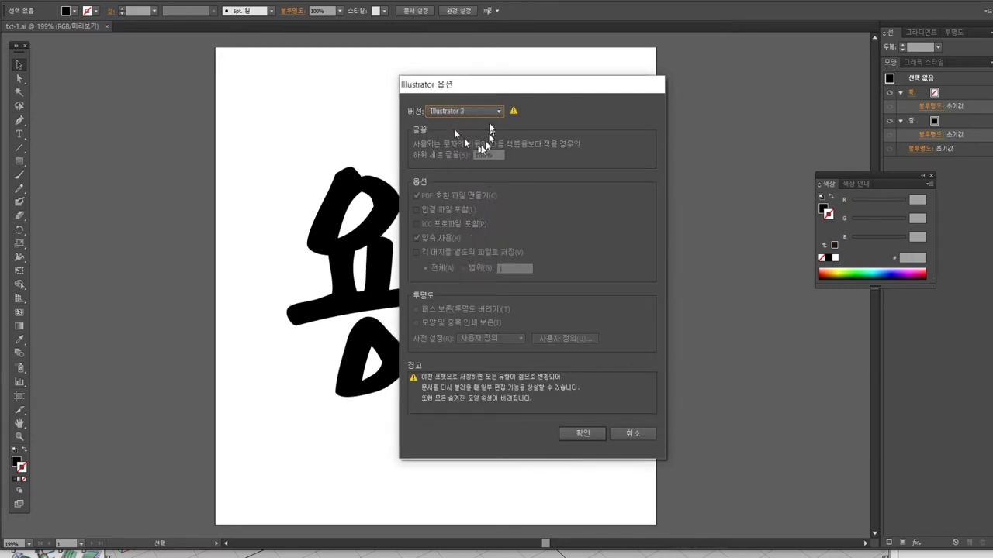
click(582, 434)
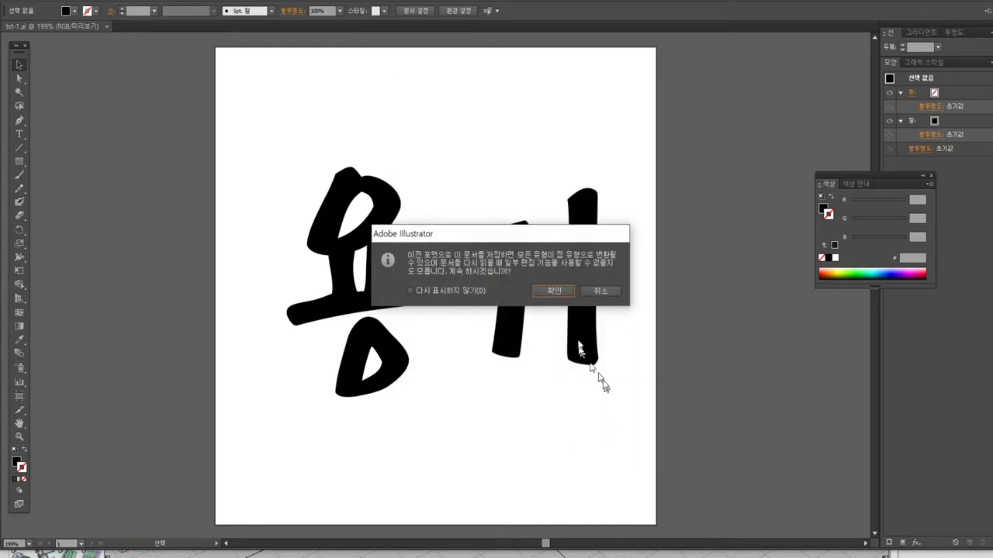
click(559, 293)
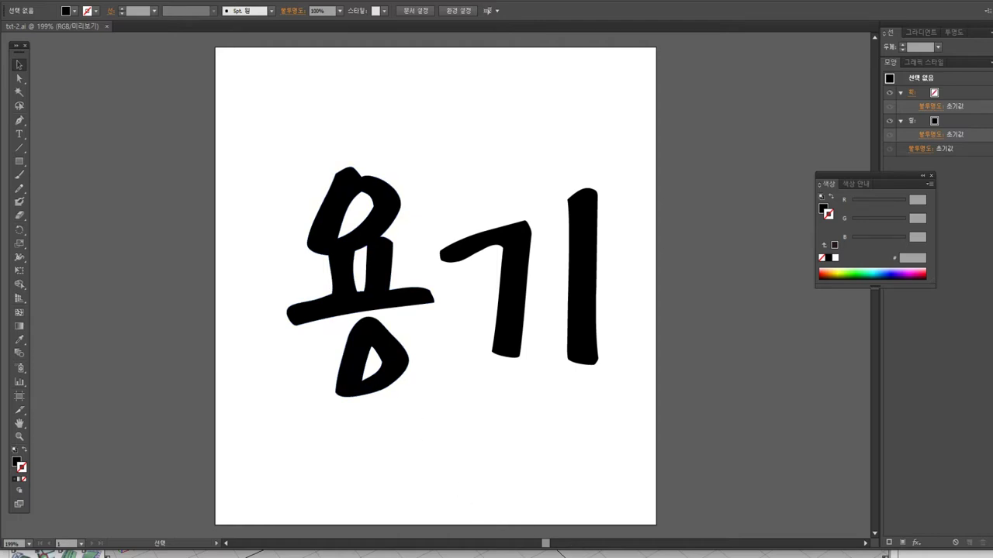
- Switch back to Alias and import the file txt-2.ai from the wire folder
mouse_move(687, 556)
click(687, 515)
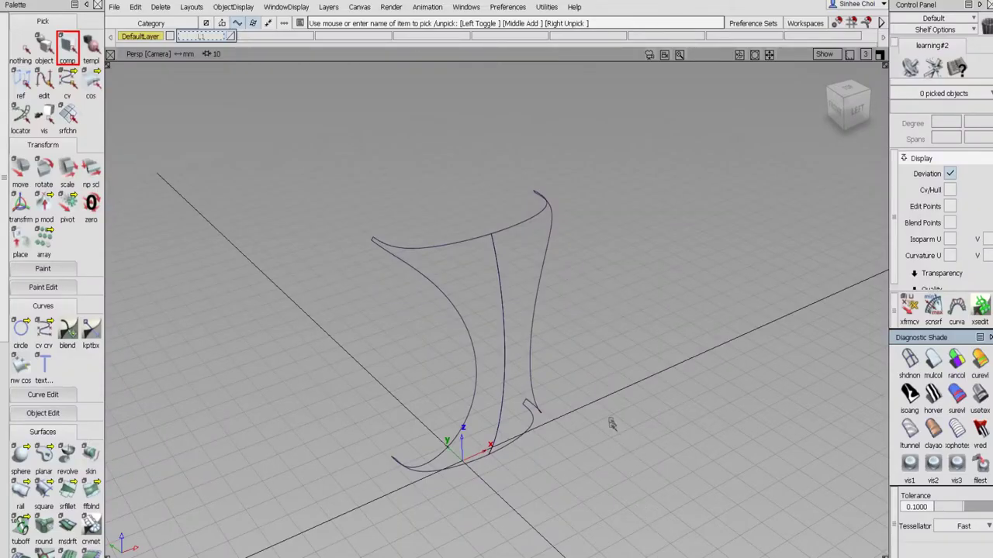
click(114, 7)
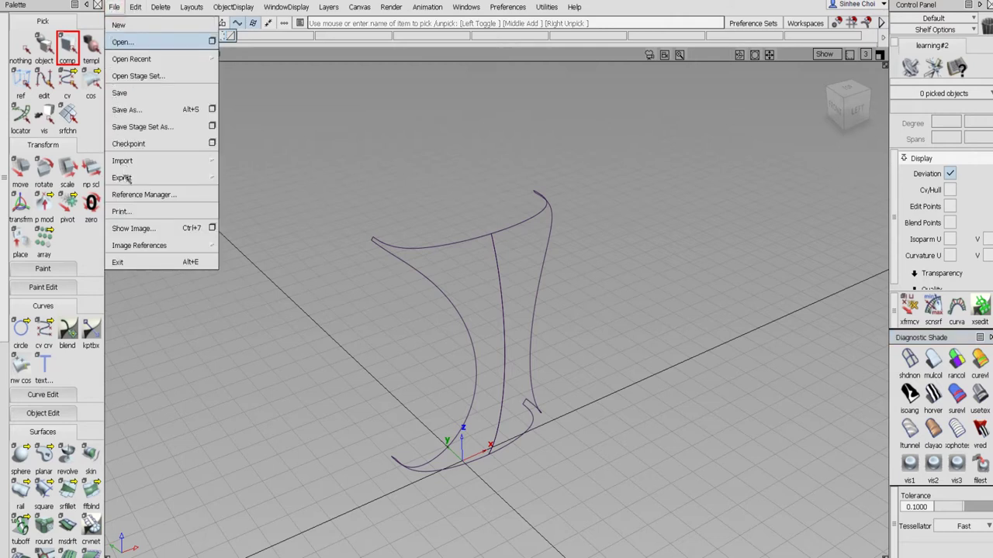
mouse_move(132, 162)
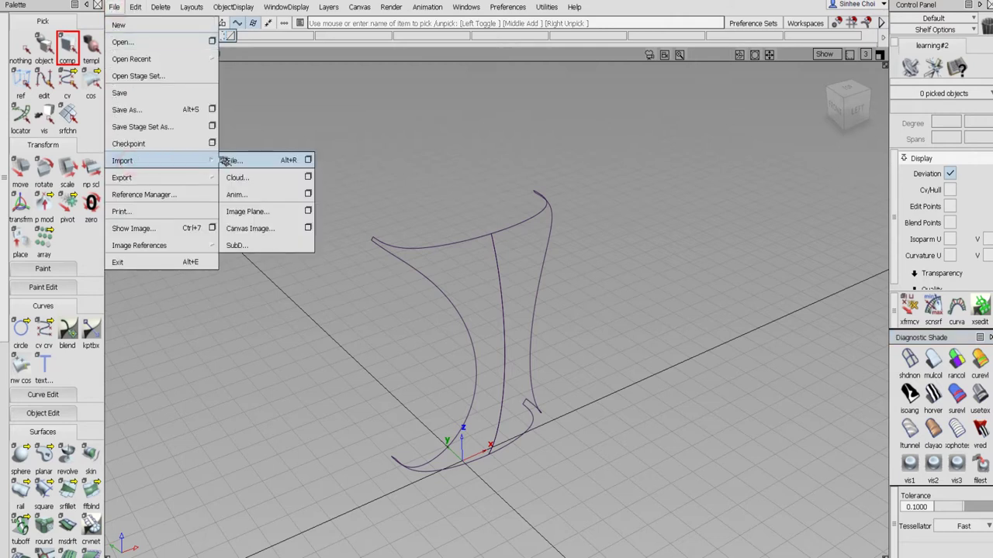
click(230, 160)
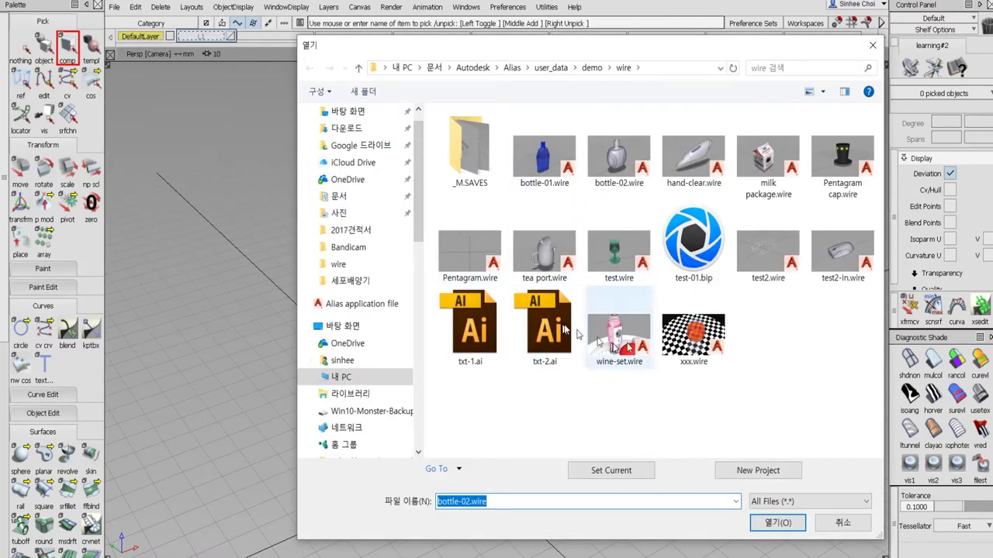
click(538, 314)
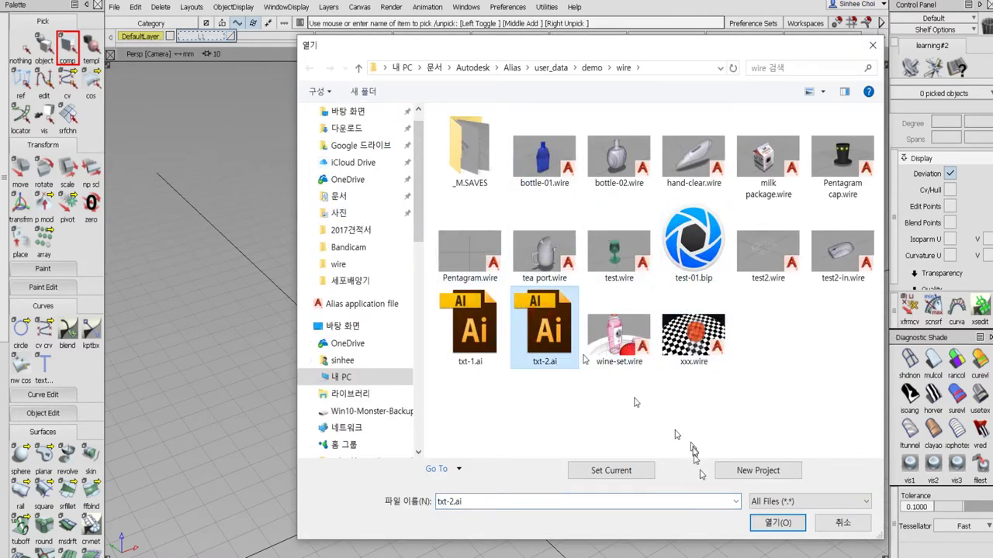
click(776, 522)
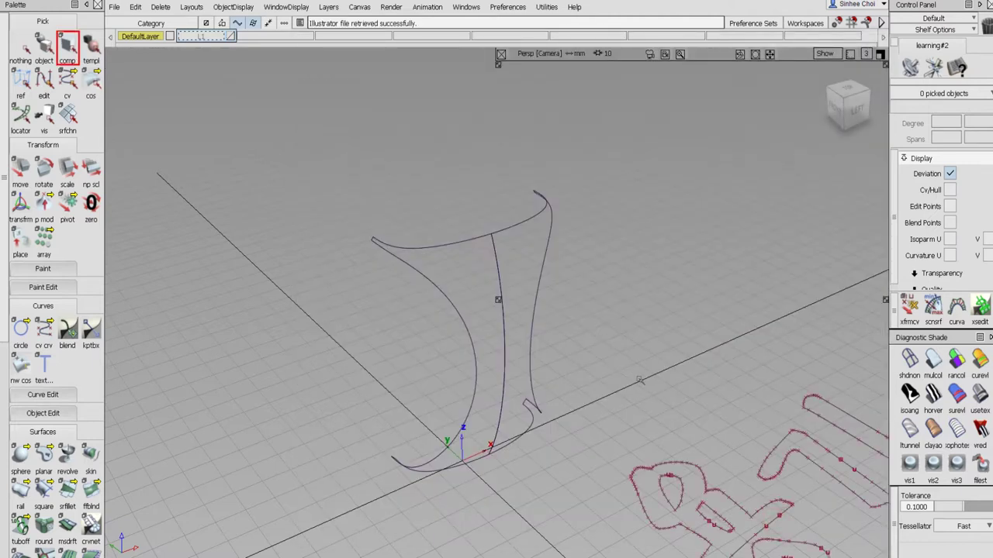
- Pick all the imported lettering curves and group them
scroll(659, 339, down, 3)
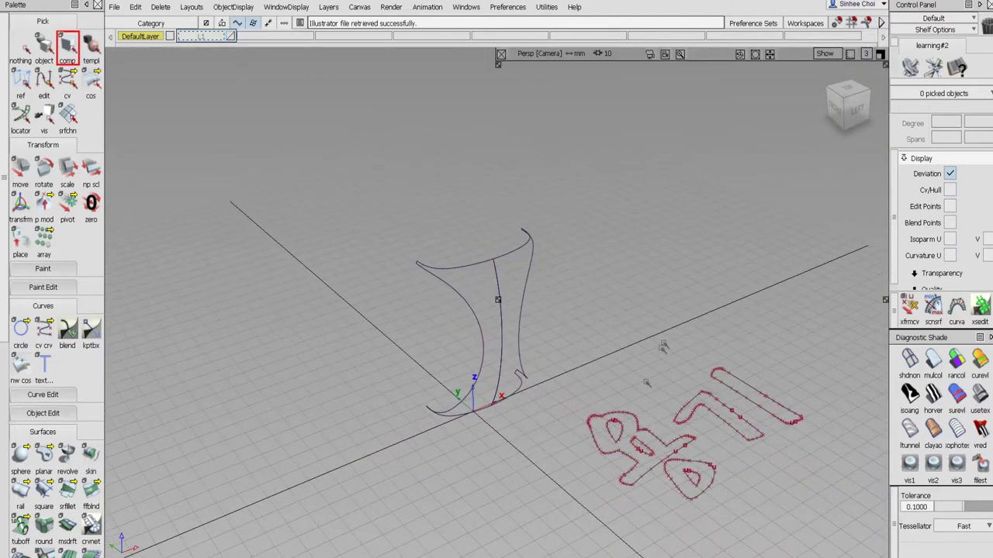
click(44, 54)
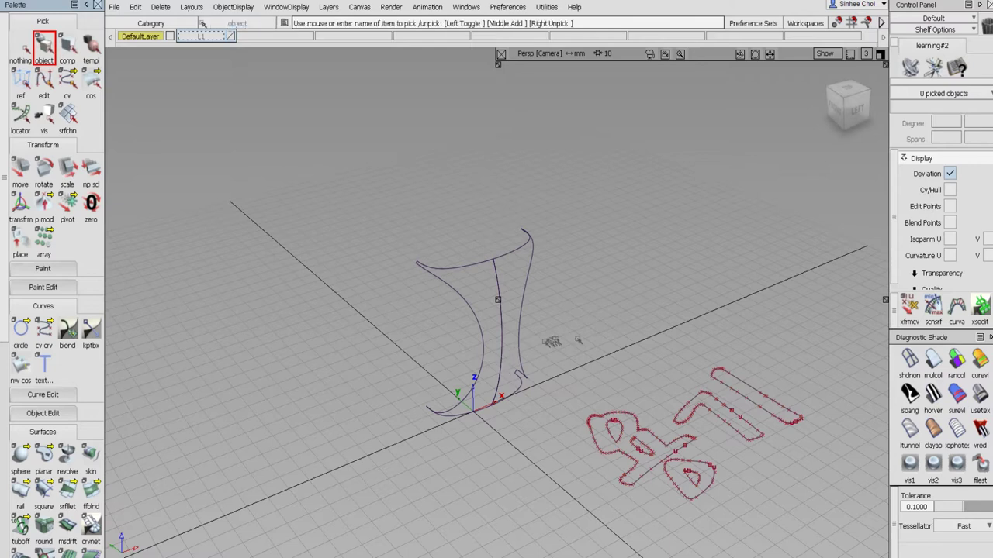
drag(593, 345, 829, 557)
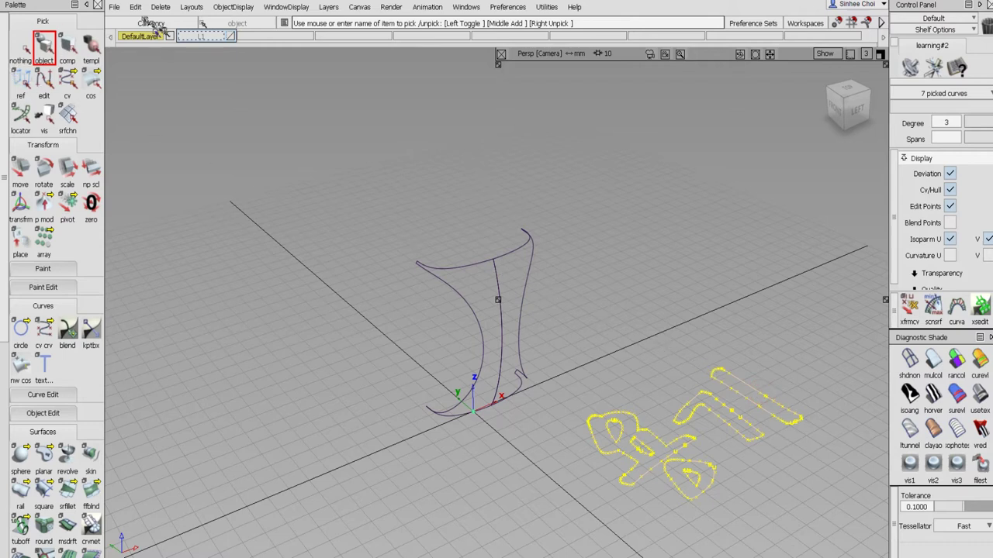
click(136, 7)
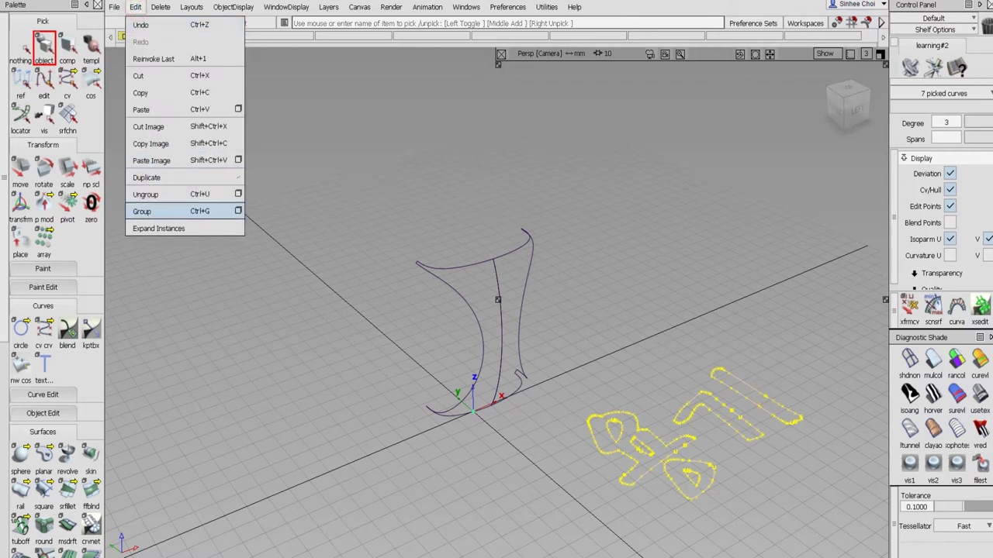
click(147, 214)
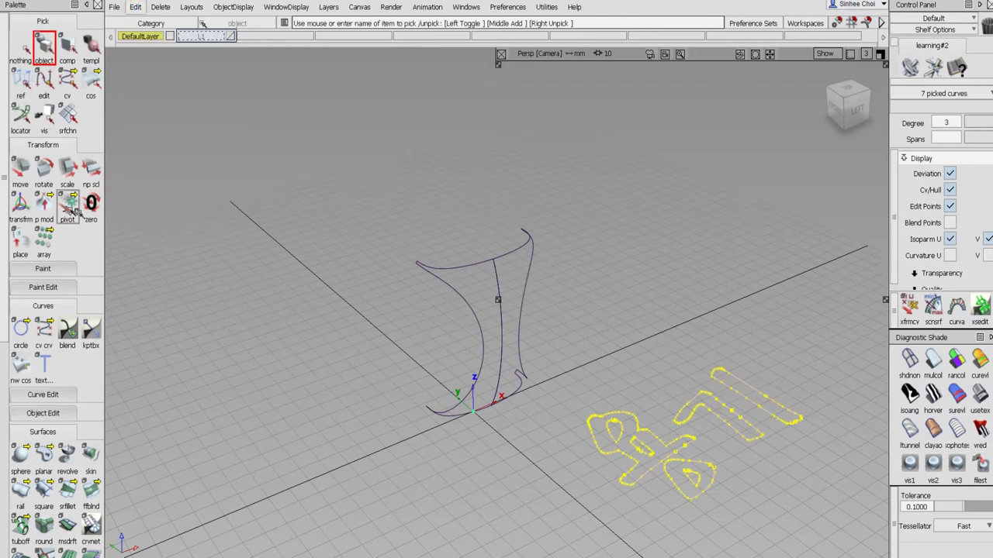
- Center the lettering group's pivot and turn off its CV/Hull and edit point display
drag(68, 205, 116, 208)
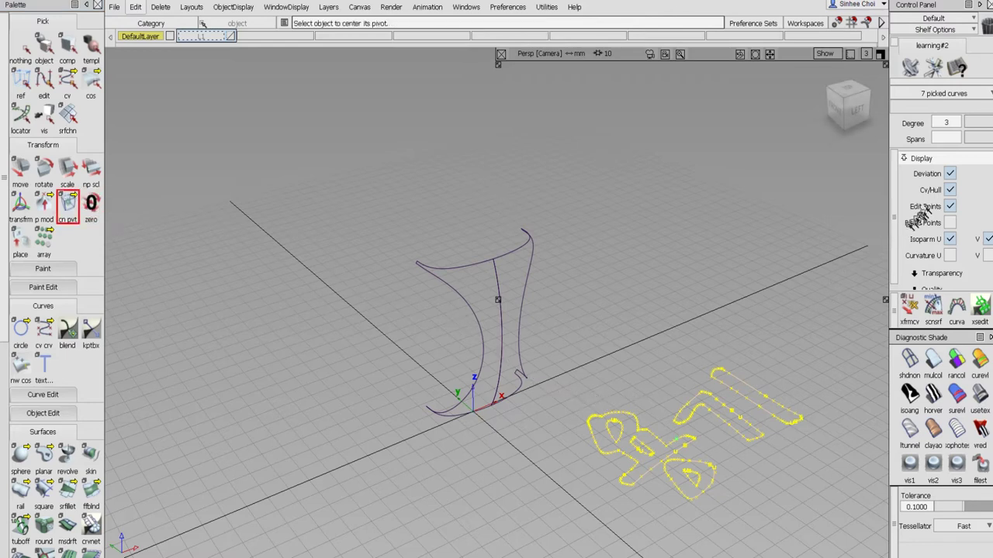
click(949, 190)
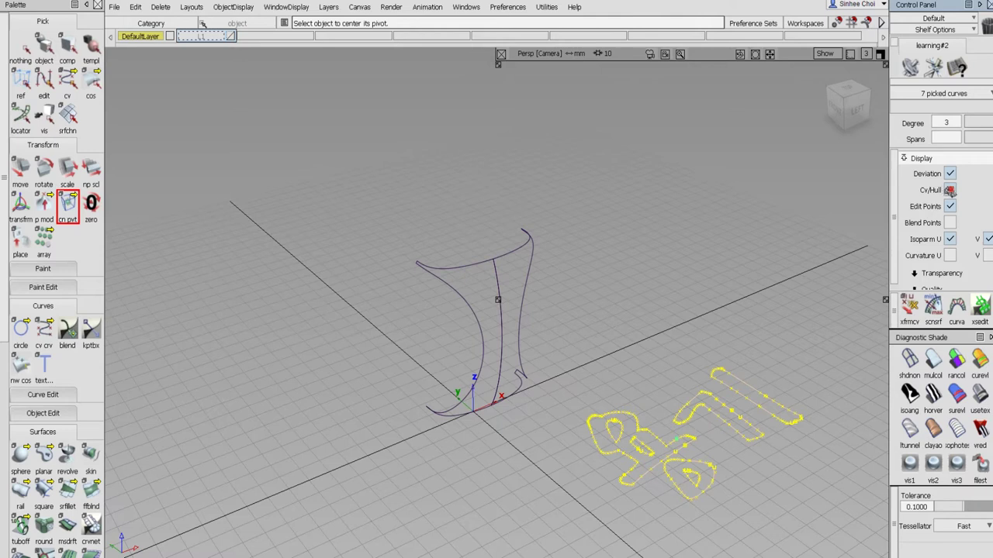
click(948, 206)
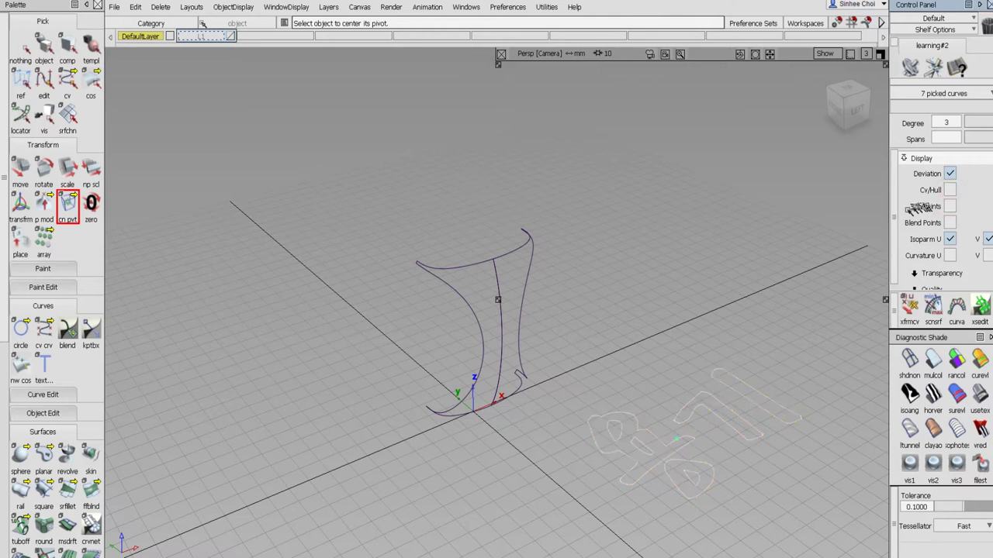
- Move the lettering group onto the center seam of the bottle's front surfaces, in their upper half
click(21, 172)
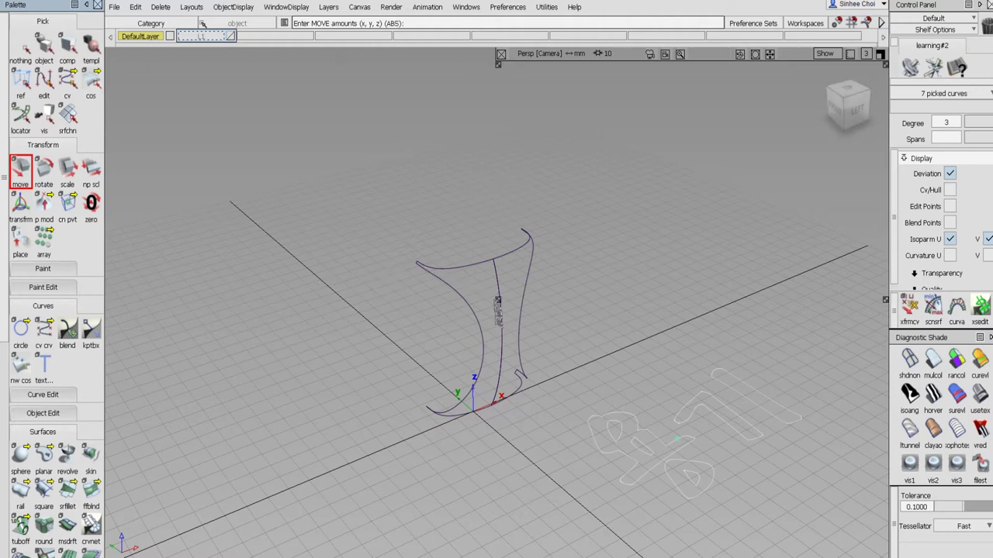
drag(612, 348, 501, 299)
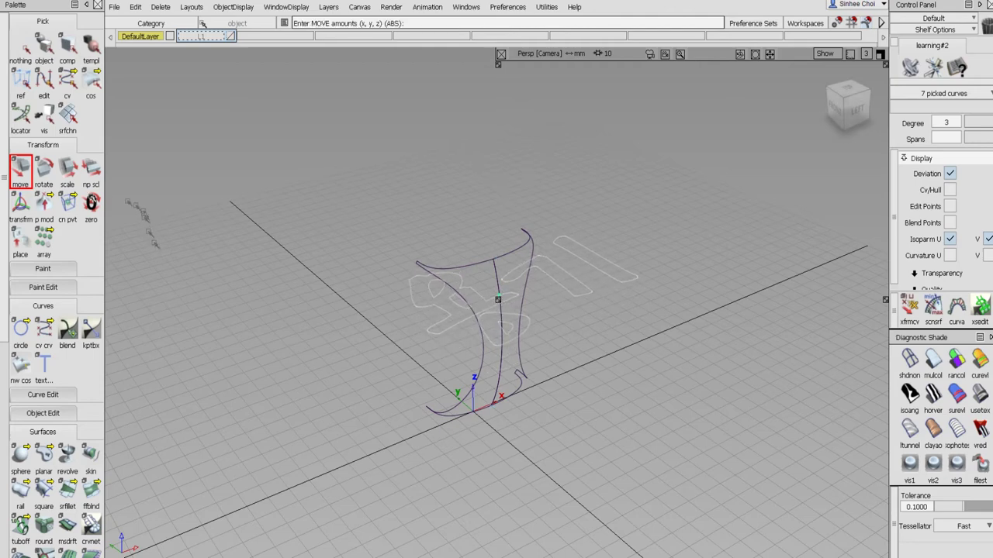
- Show all four views and rotate the lettering group upright, tilted along the front surface's profile in the Back view
click(880, 54)
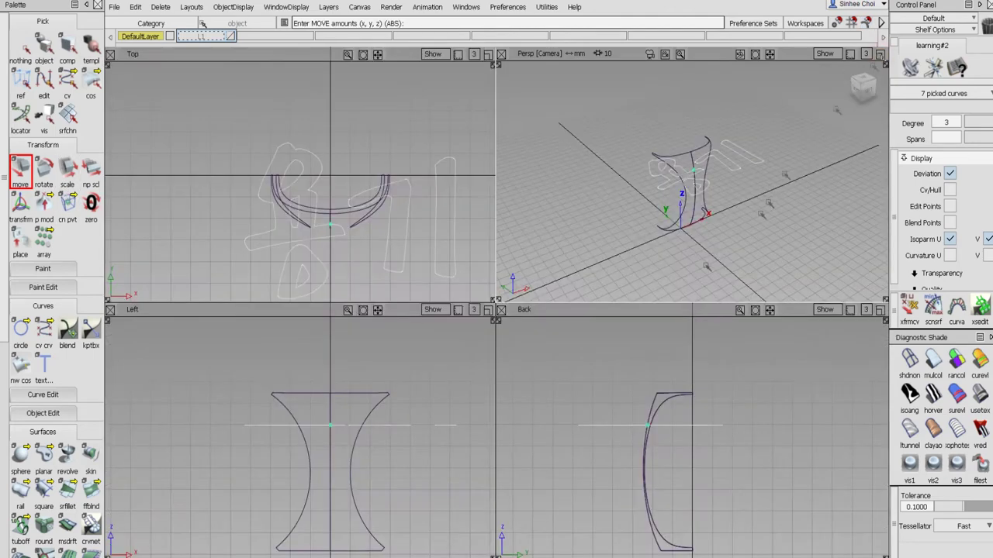
click(43, 167)
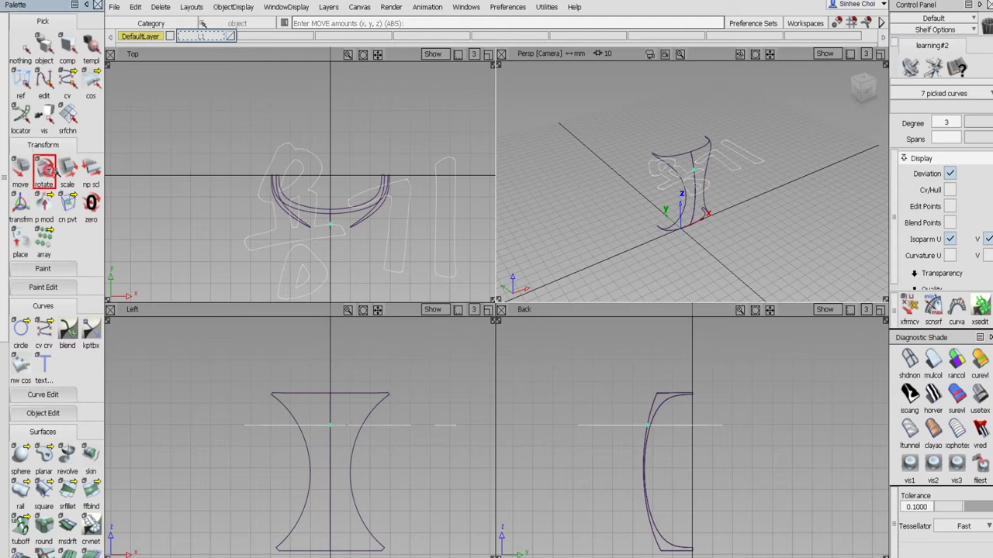
click(768, 372)
drag(759, 371, 937, 347)
drag(625, 366, 875, 328)
- Scale the lettering group down to fit between the front surfaces' side edges and center it horizontally on the seam in the Left view
click(67, 167)
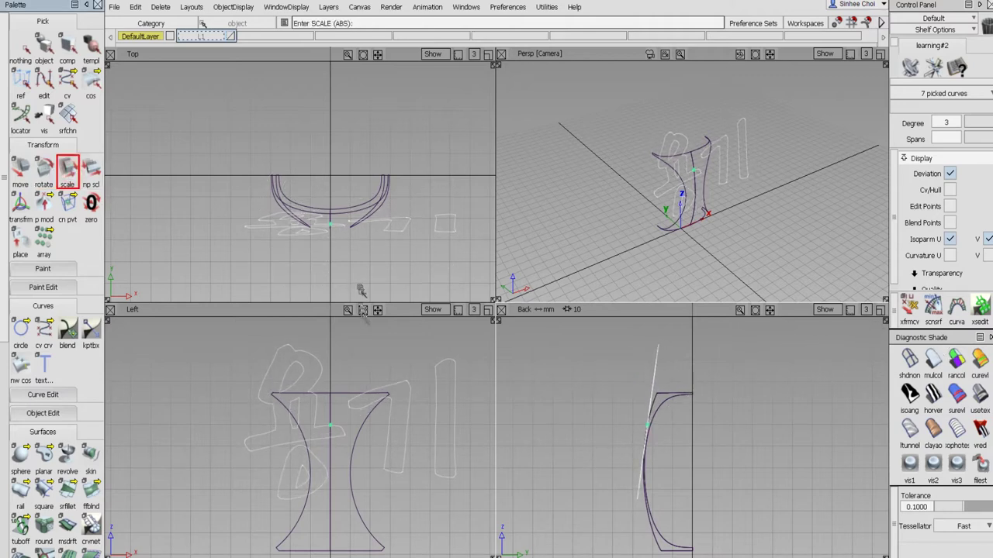
drag(368, 351, 263, 459)
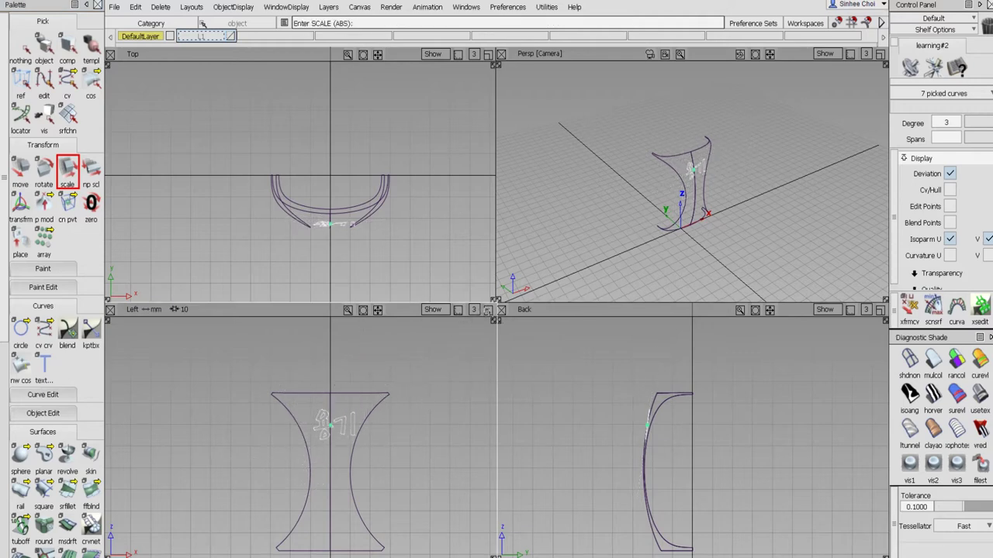
click(488, 309)
alt+shift+right_drag(580, 395, 660, 222)
alt+shift+middle_drag(660, 222, 573, 212)
click(21, 174)
middle_drag(204, 236, 191, 230)
alt+shift+right_drag(459, 345, 505, 251)
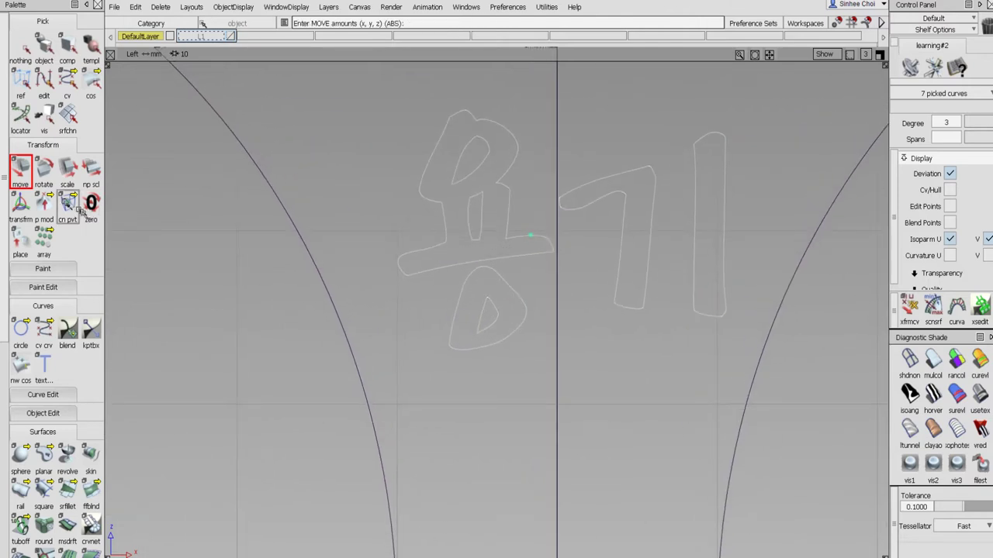
- Move the lettering group's pivot onto the center seam line and scale the group up slightly about it
drag(70, 204, 92, 204)
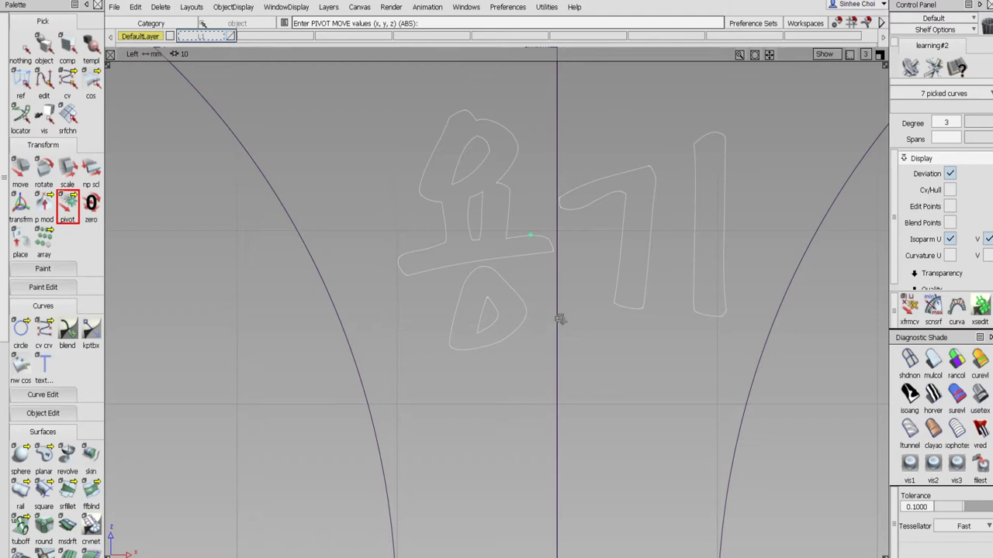
drag(530, 234, 556, 234)
alt+shift+right_drag(558, 289, 540, 324)
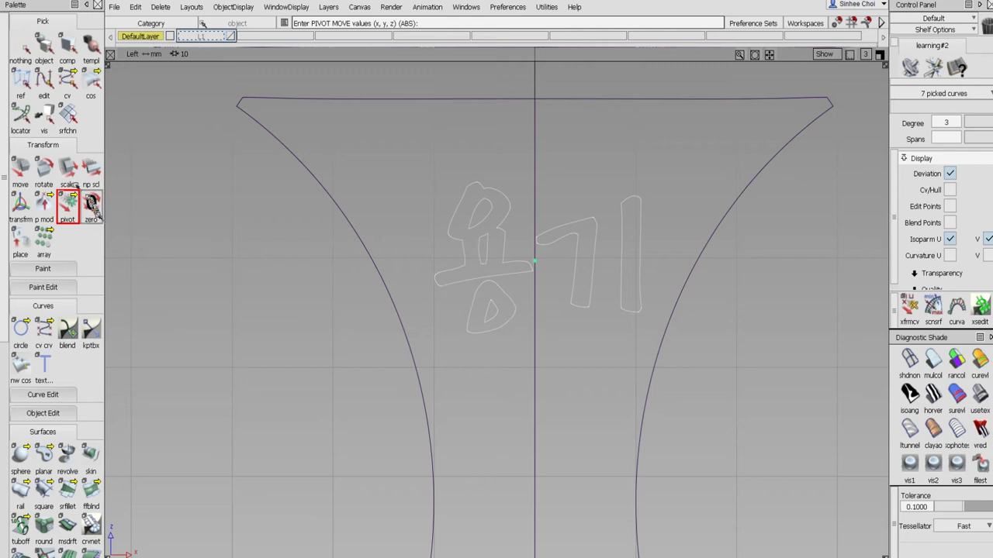
click(69, 168)
mouse_move(195, 239)
mouse_down()
mouse_move(215, 223)
mouse_move(211, 231)
mouse_up()
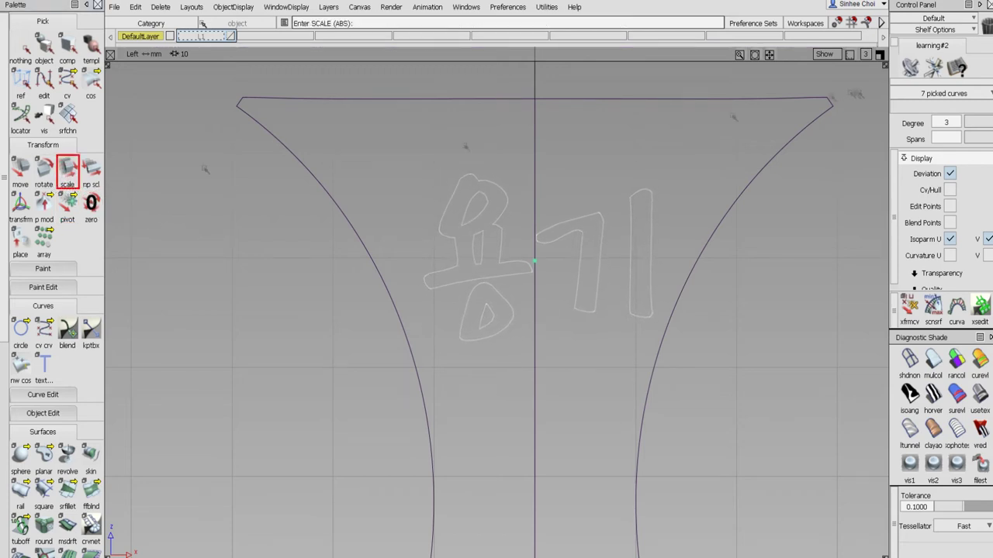
- Switch to a close perspective view of the lettering and pick only the bottle's two front surfaces
click(880, 55)
click(879, 55)
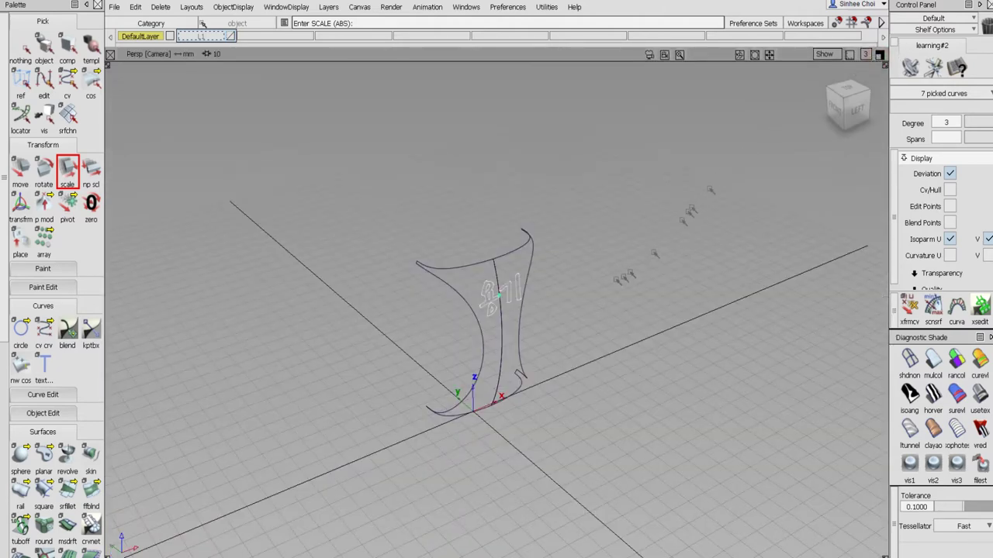
alt+shift+drag(592, 305, 727, 248)
alt+shift+right_drag(609, 314, 643, 234)
alt+shift+drag(644, 234, 516, 261)
alt+shift+right_drag(516, 262, 511, 284)
click(21, 46)
click(67, 46)
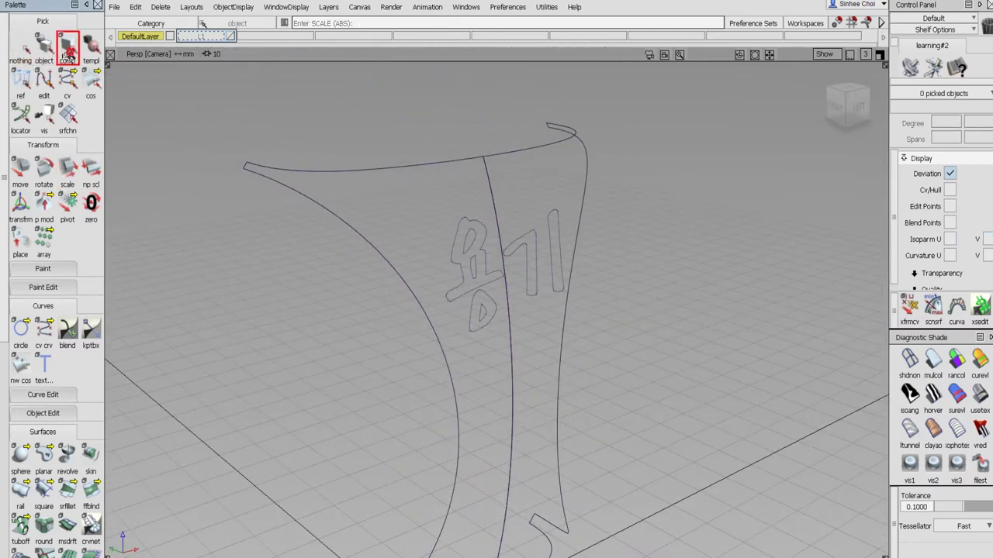
drag(481, 197, 683, 188)
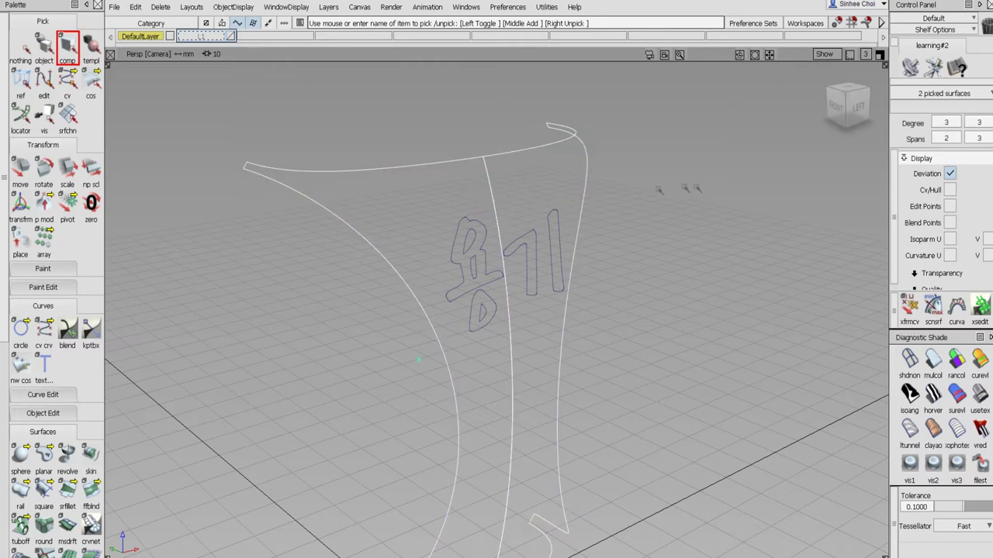
- Project all seven lettering curves onto the two front surfaces as curves on surfaces, using the Normal vector option
scroll(7, 355, down, 4)
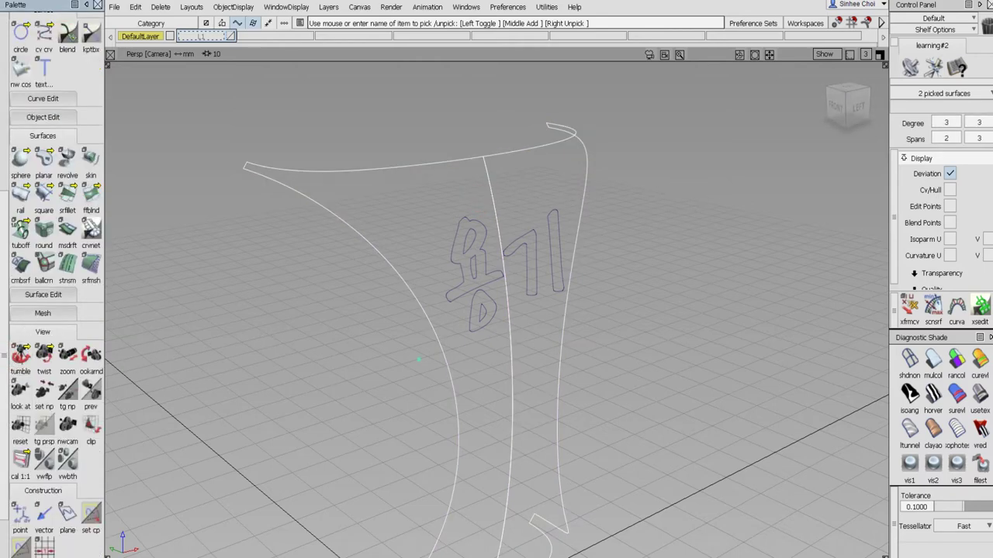
click(43, 295)
click(21, 317)
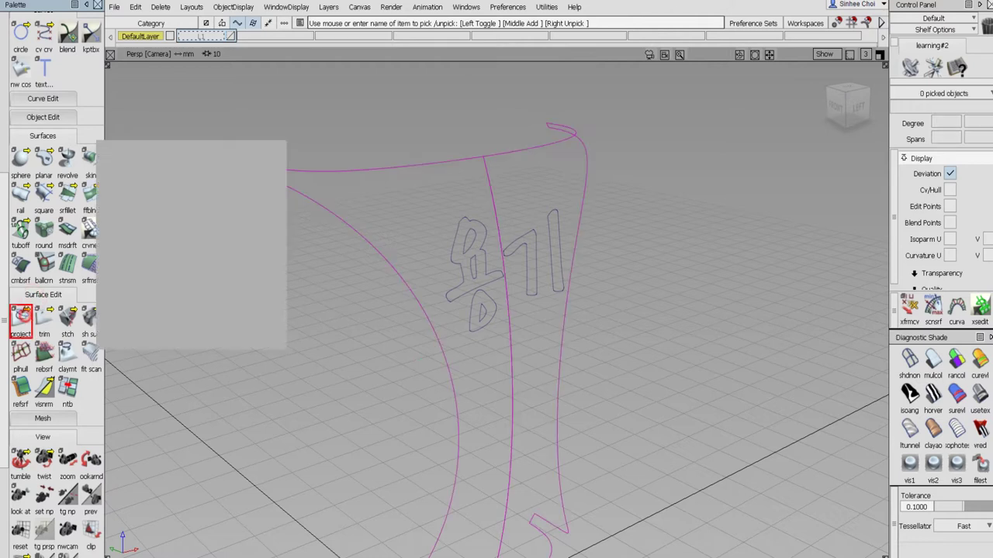
click(252, 252)
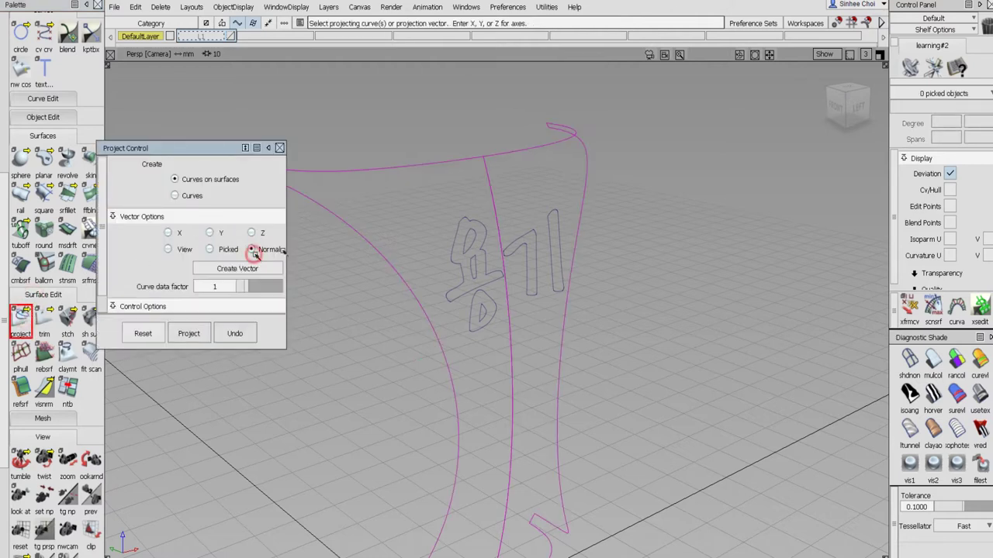
drag(396, 143, 611, 367)
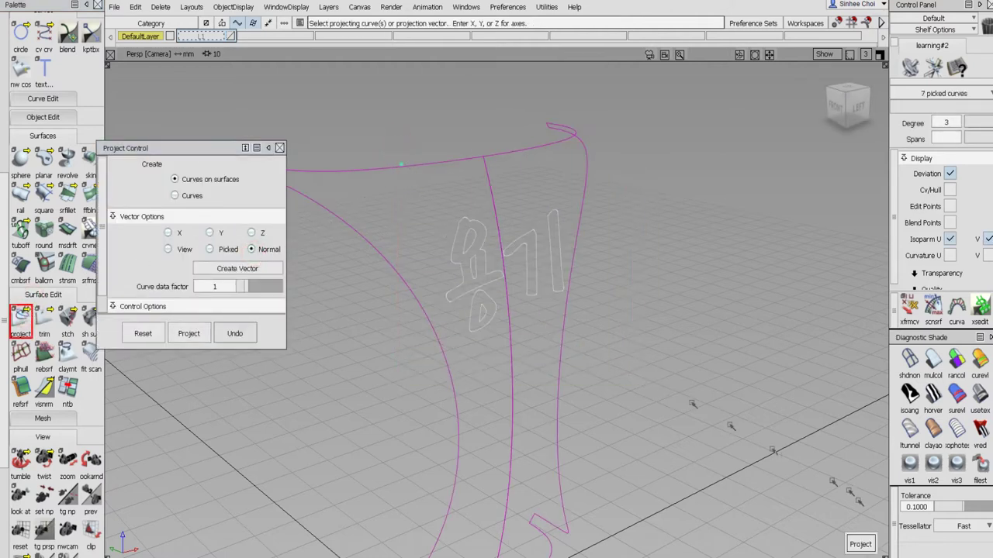
click(861, 541)
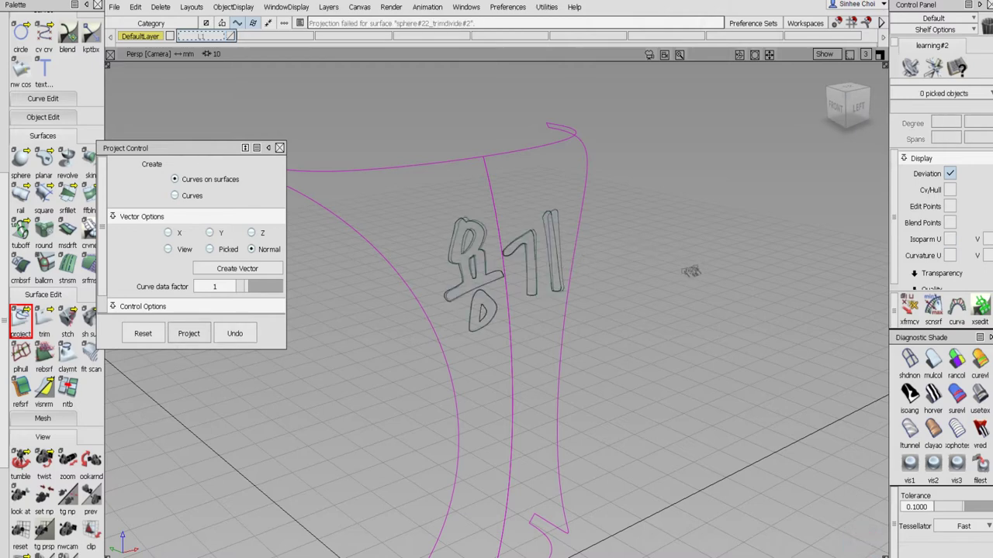
- Pick the original seven lettering curves and hide them, keeping the projected curves on the surfaces
scroll(31, 54, up, 5)
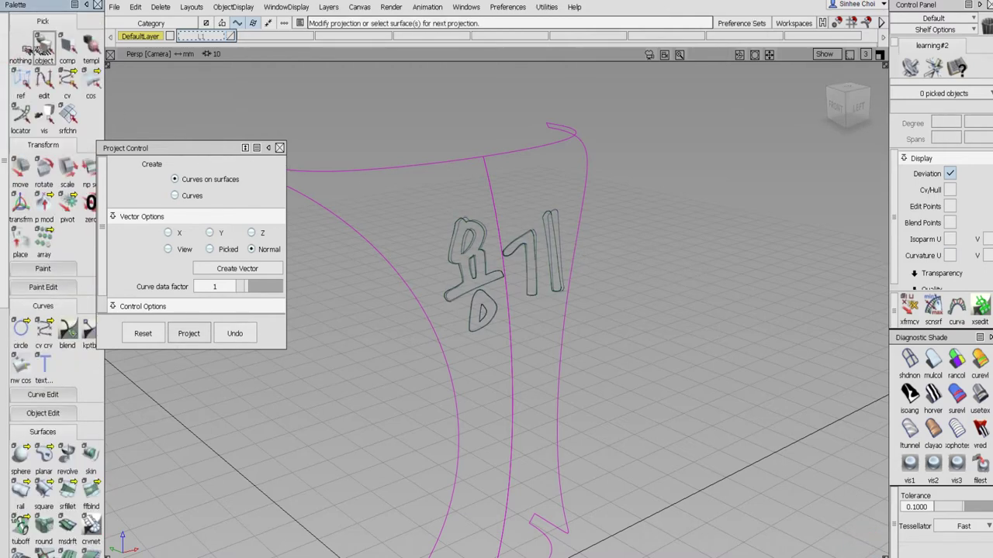
click(43, 46)
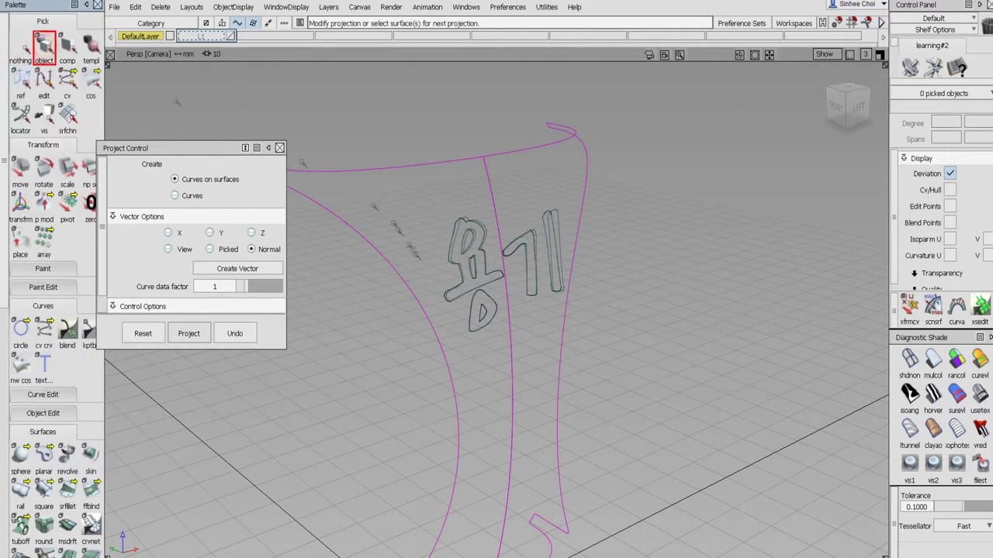
click(454, 226)
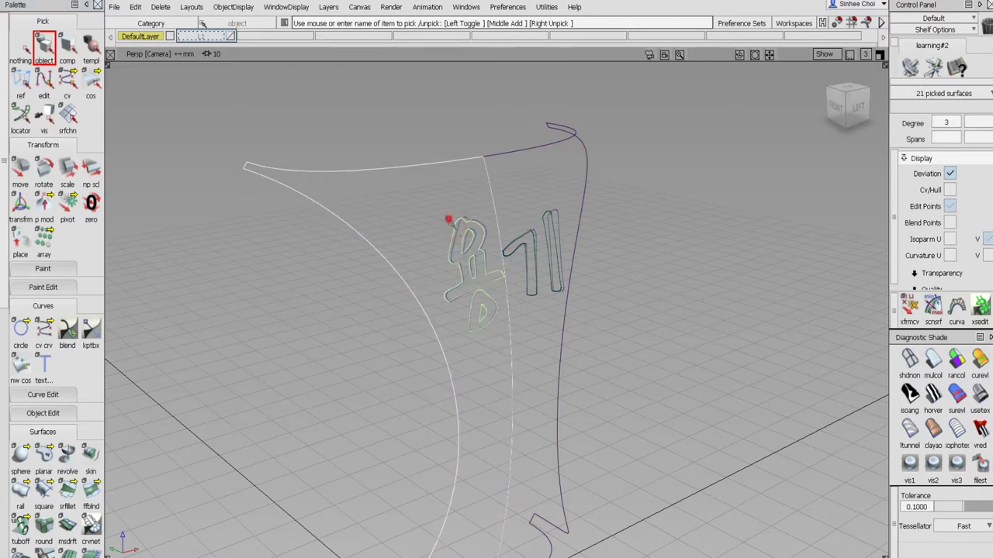
click(456, 226)
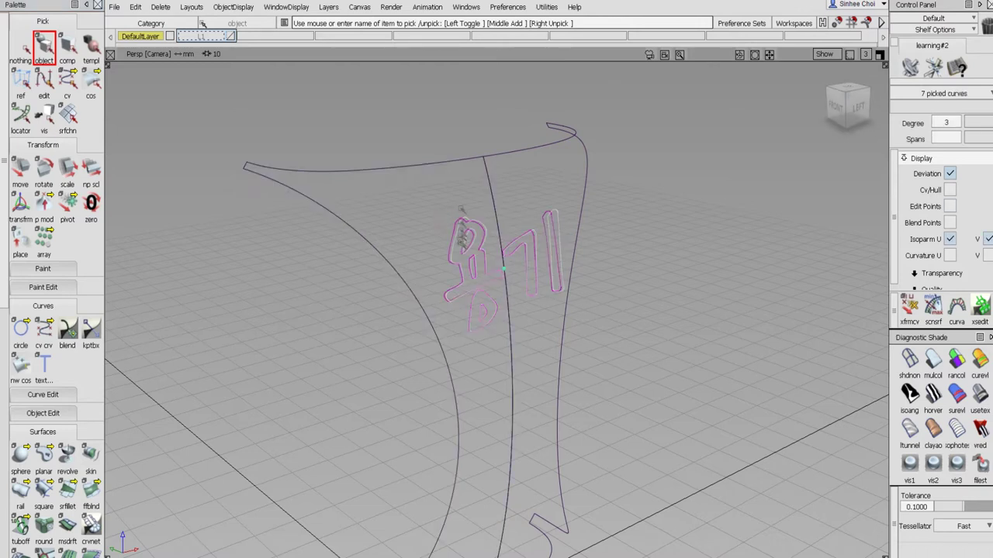
click(233, 7)
click(251, 60)
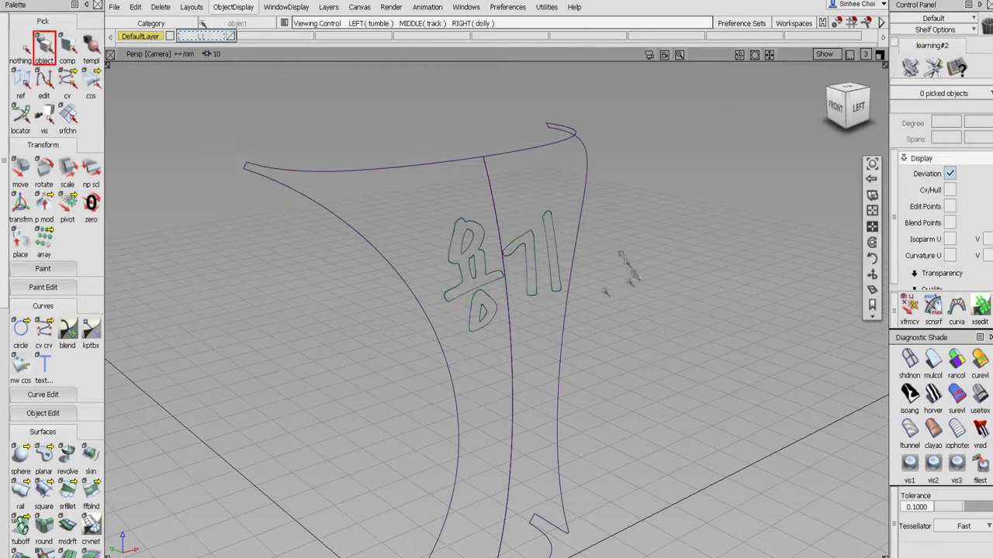
- Start the Trim tool with the projected lettering on the front surfaces viewed up close from the front
alt+shift+drag(627, 272, 286, 280)
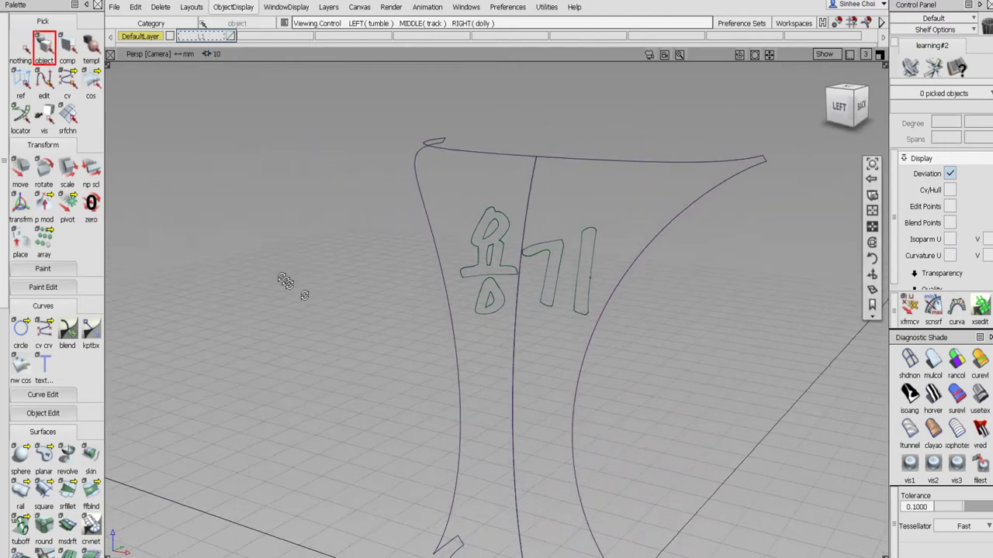
alt+shift+click(514, 258)
alt+shift+right_drag(563, 298, 579, 271)
scroll(580, 272, down, 2)
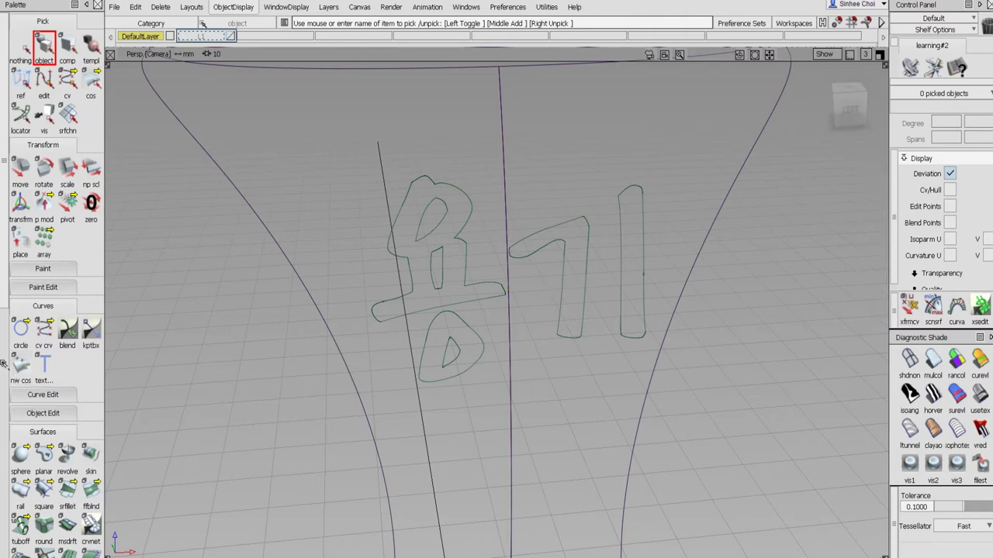
scroll(4, 365, down, 5)
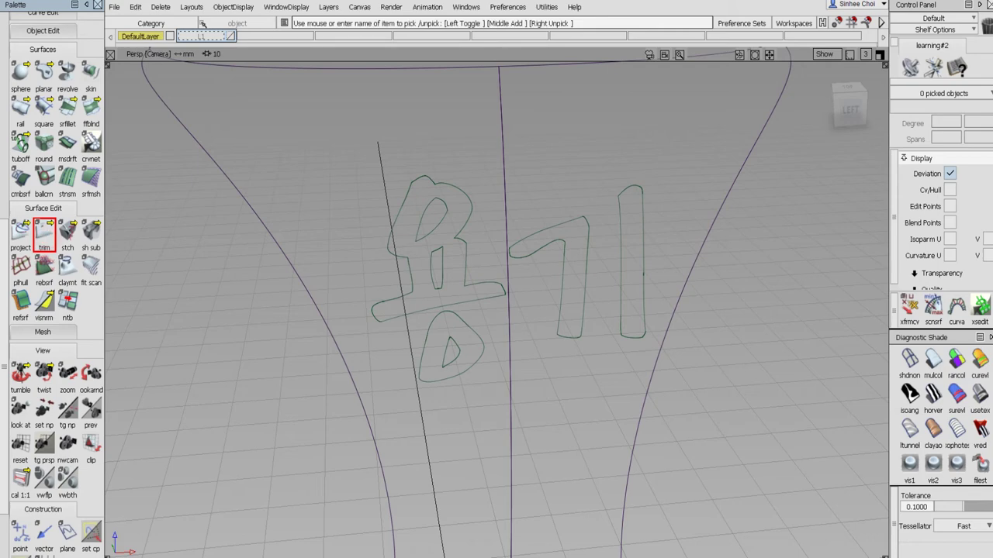
click(43, 231)
click(417, 140)
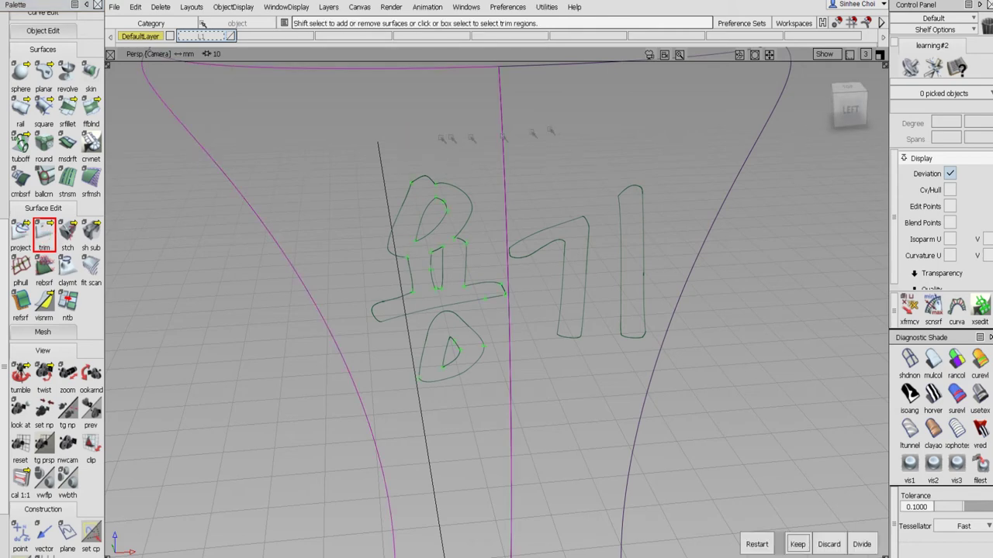
click(552, 130)
alt+shift+drag(439, 166, 552, 166)
click(339, 162)
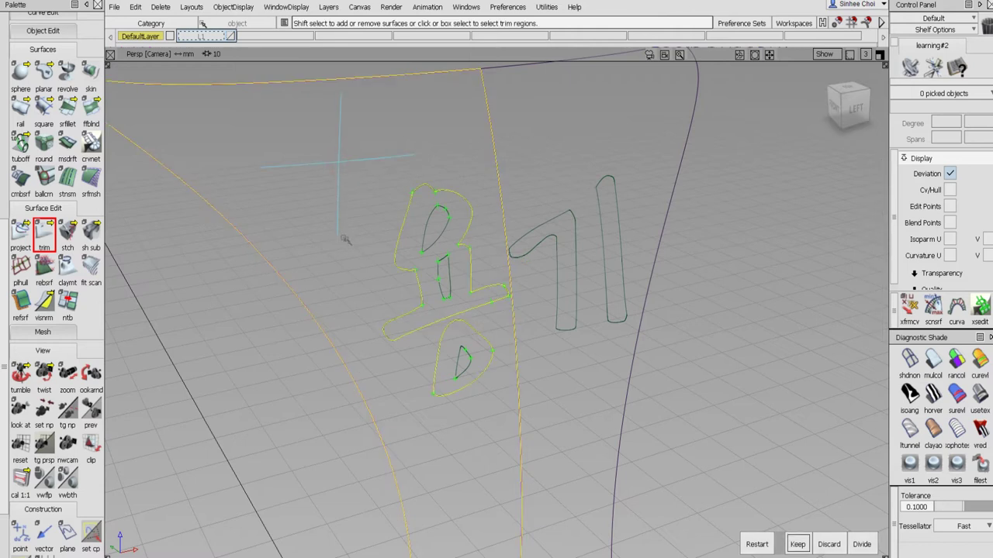
click(435, 226)
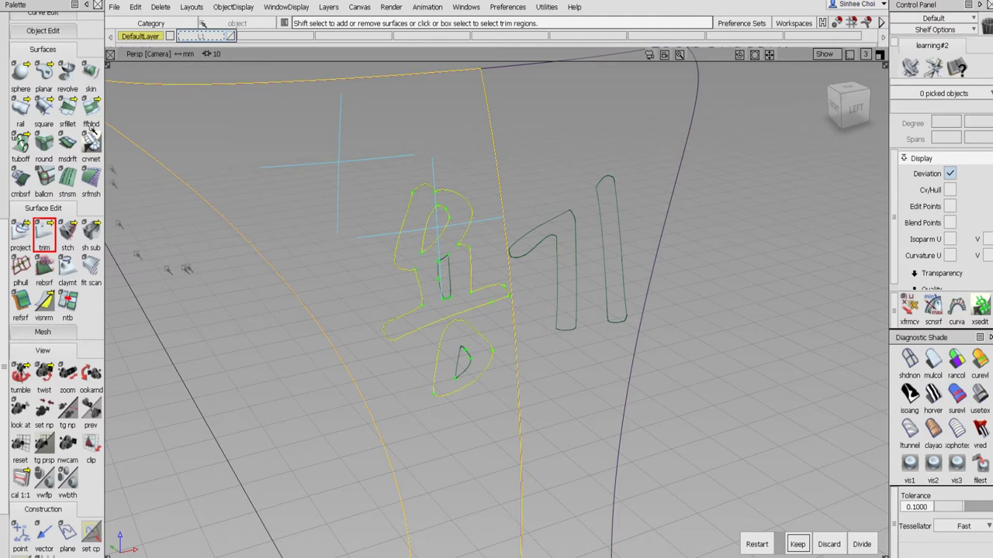
scroll(31, 62, up, 5)
click(20, 40)
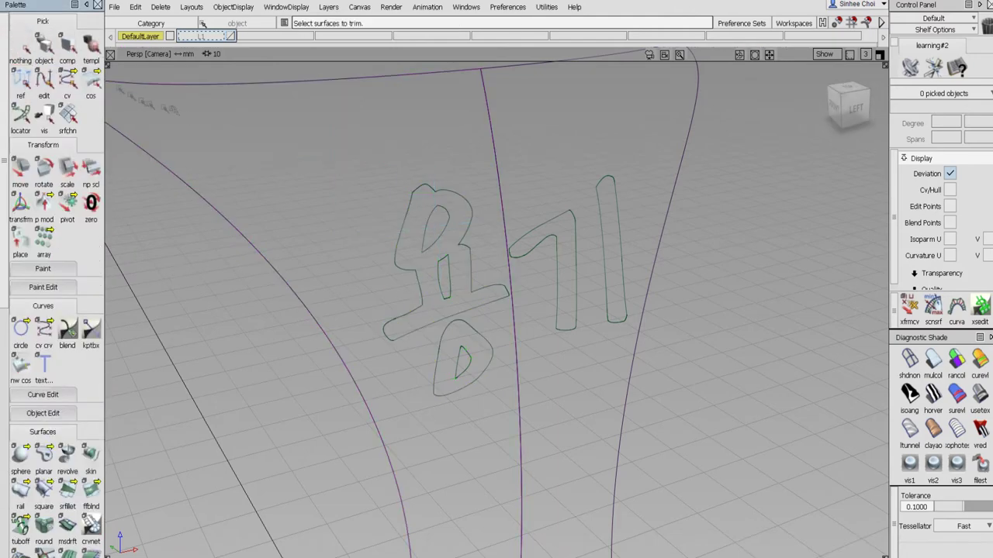
- Trim the front surface carrying 용, keeping the region around the character and its three enclosed inner regions
click(186, 115)
click(225, 128)
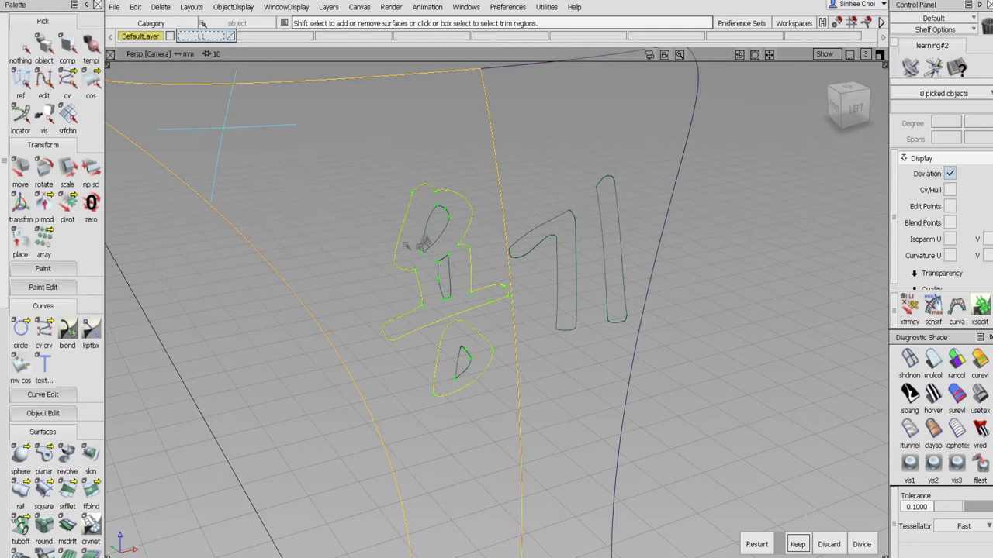
click(434, 223)
click(444, 271)
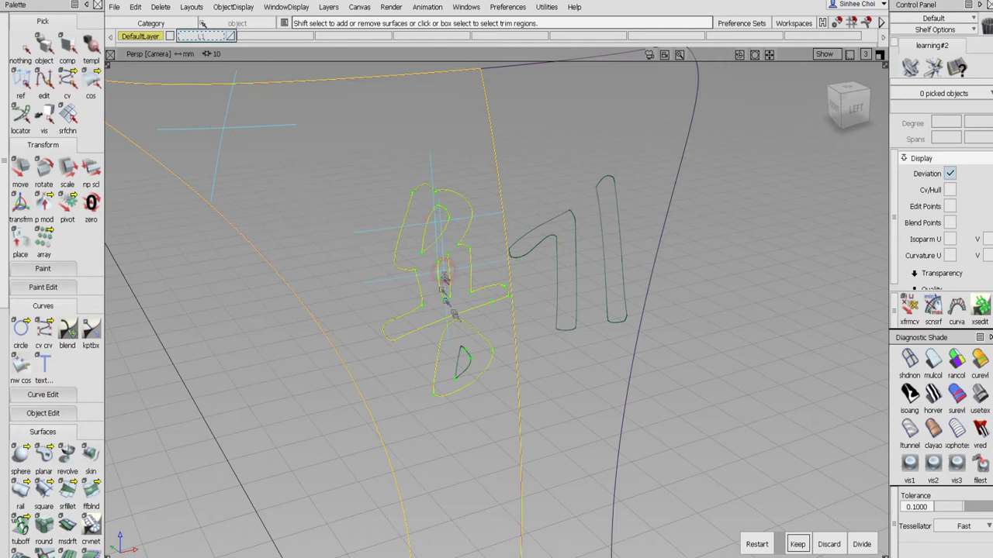
click(464, 357)
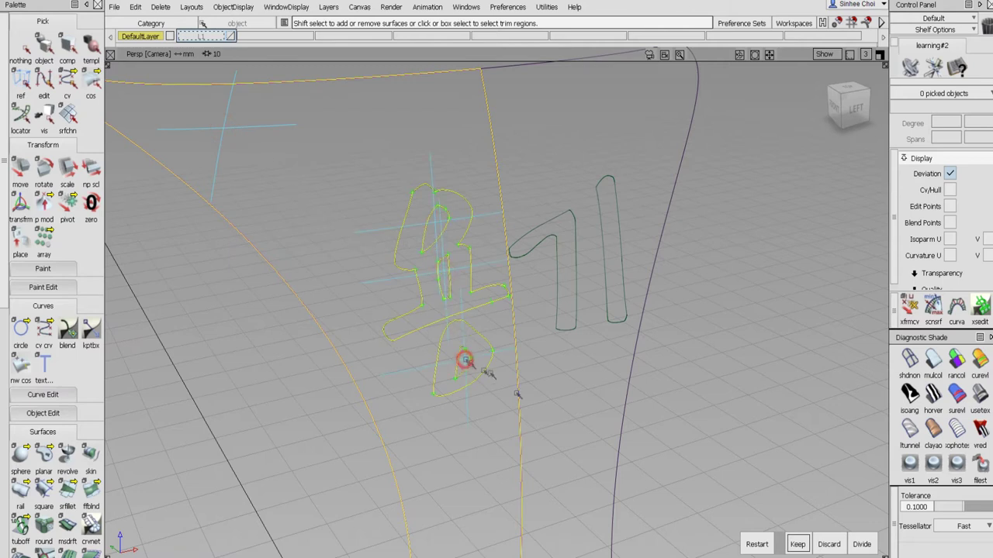
click(801, 547)
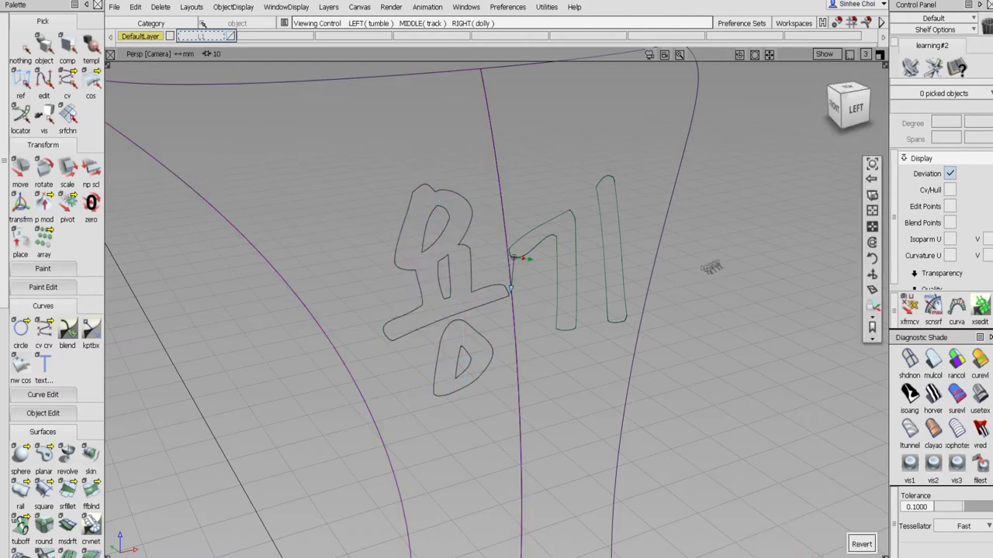
- Divide the front surface carrying 기 along its projected outlines, marking the region around the character
alt+shift+drag(704, 266, 674, 275)
alt+shift+drag(331, 268, 630, 267)
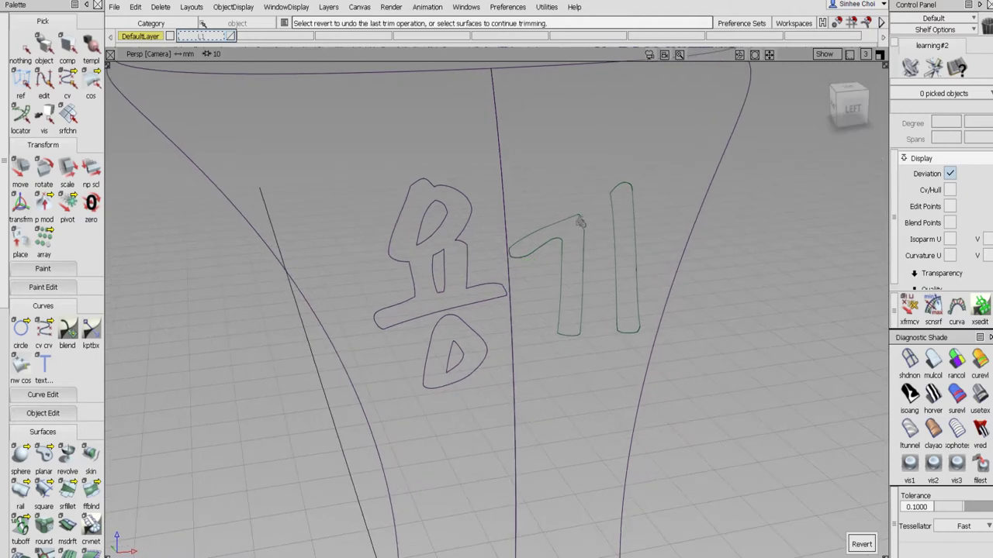
click(580, 222)
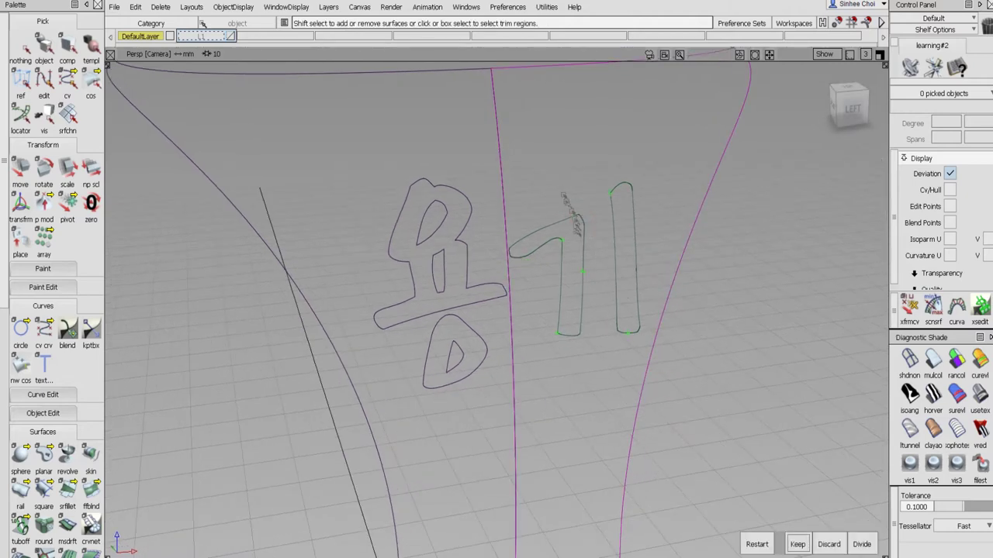
click(560, 190)
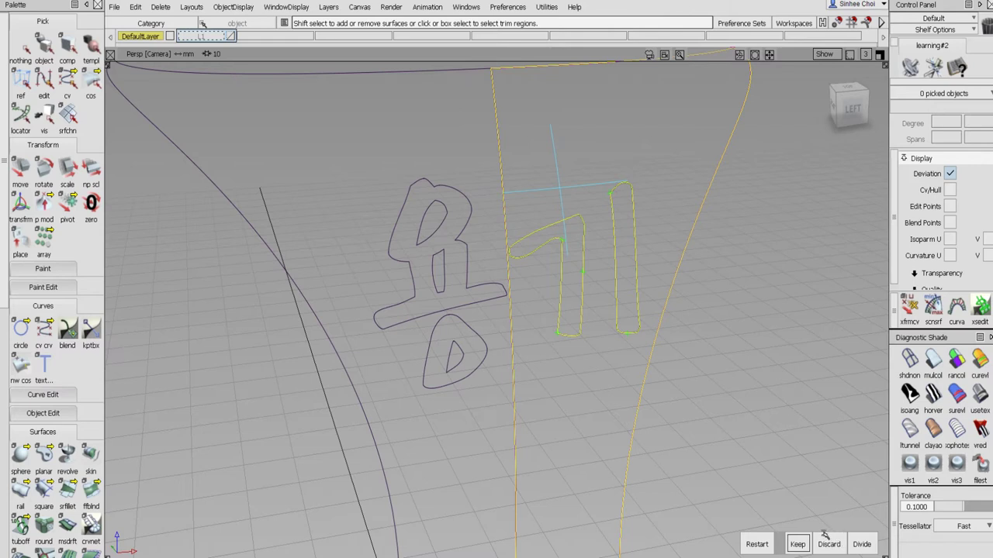
click(861, 544)
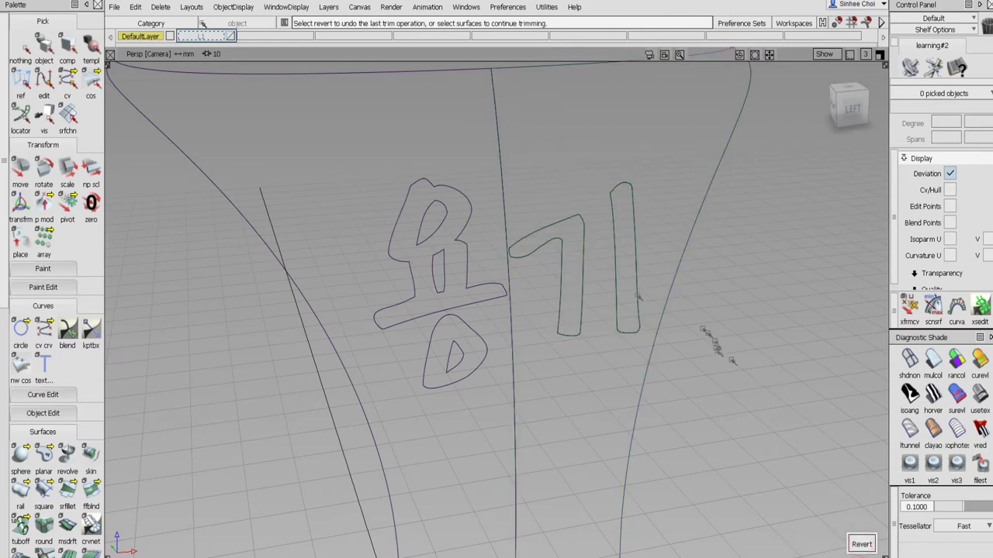
click(44, 48)
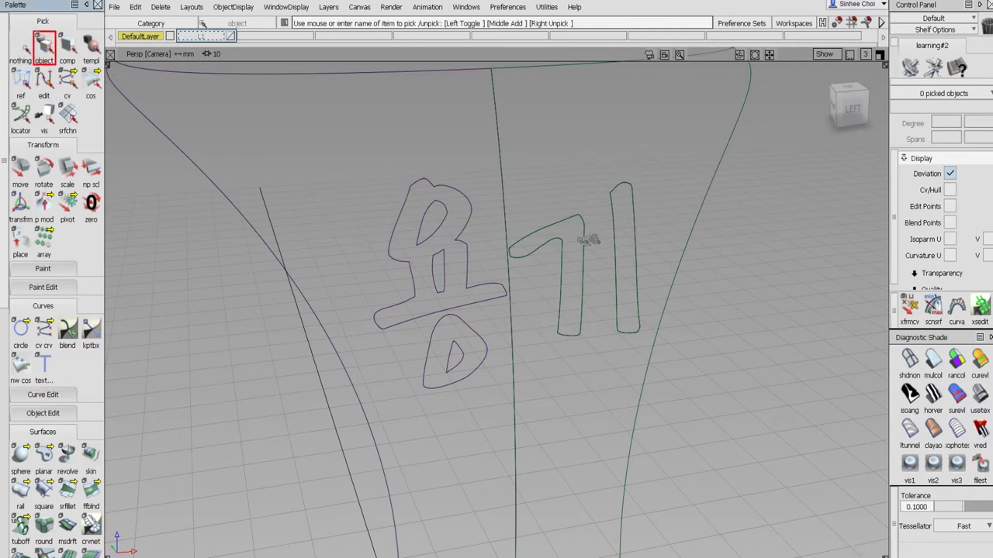
- Pick the divided 기 character surface and its surrounding front surface and delete their construction history
click(571, 230)
click(571, 233)
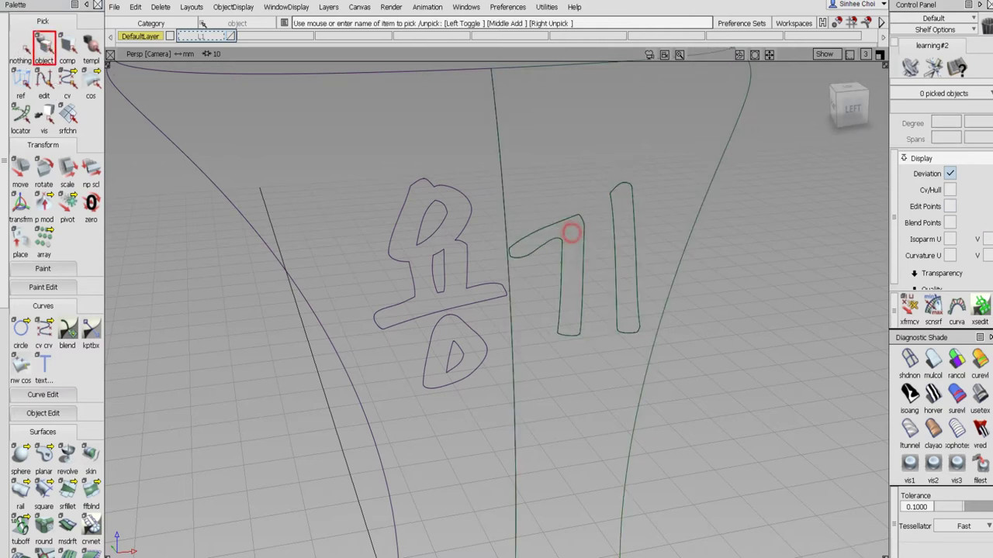
click(564, 167)
click(561, 163)
click(66, 49)
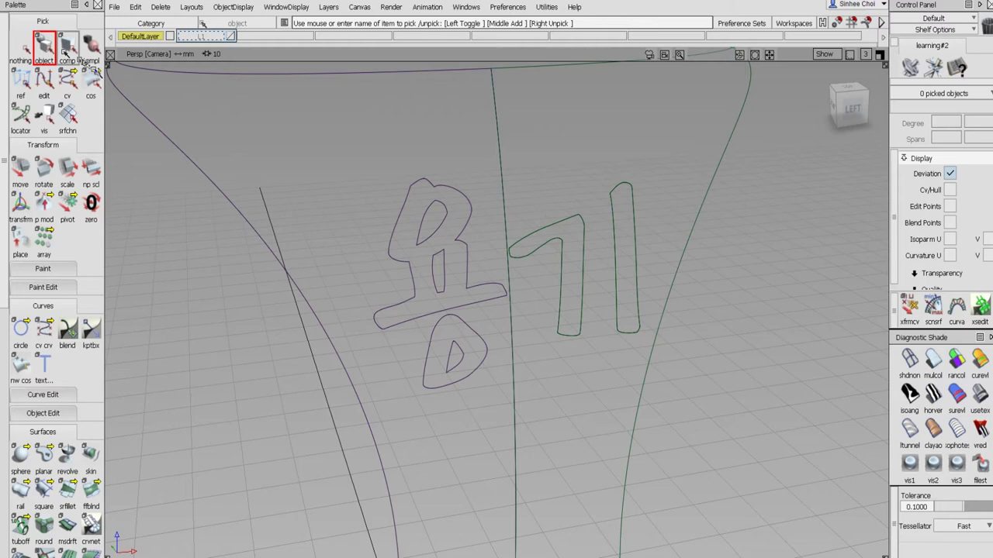
click(552, 146)
click(560, 178)
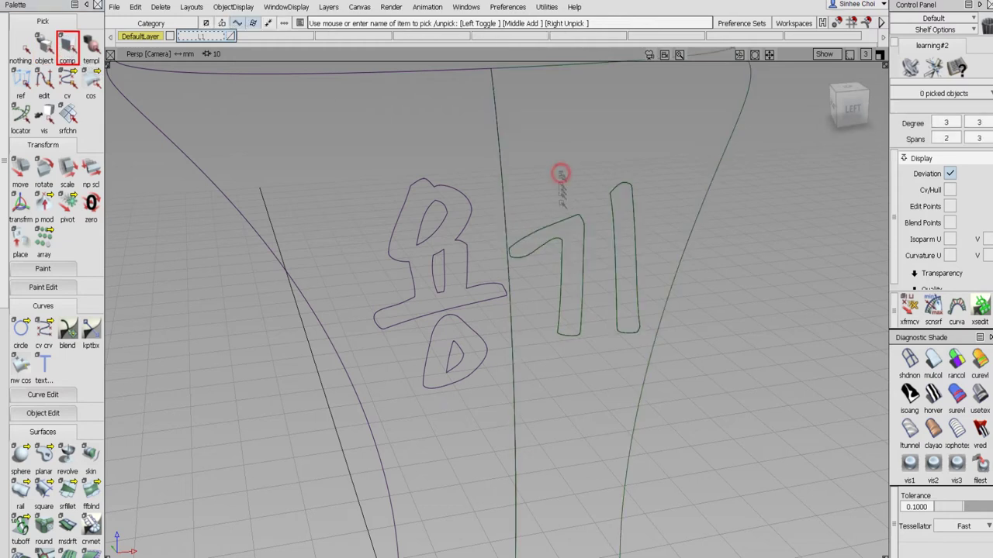
click(572, 235)
click(572, 236)
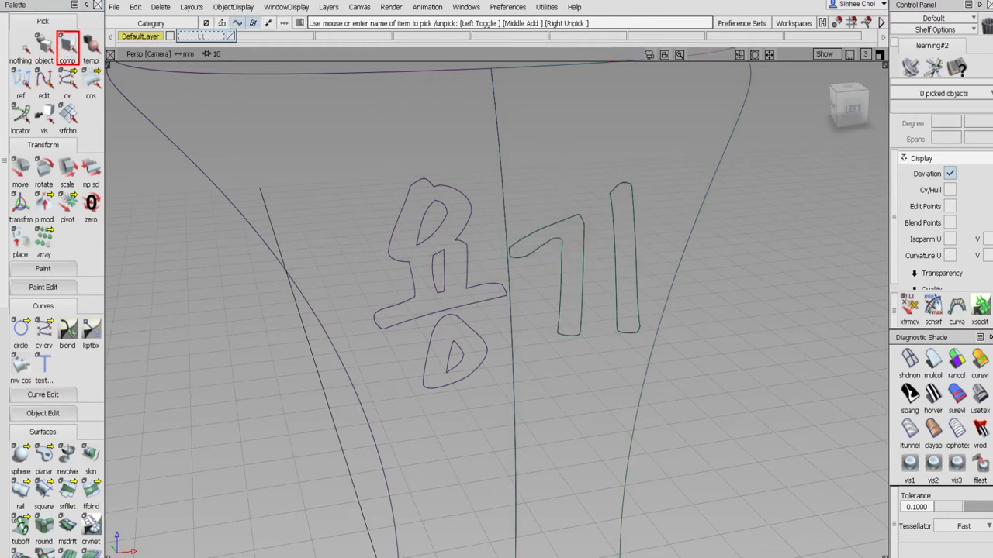
click(572, 217)
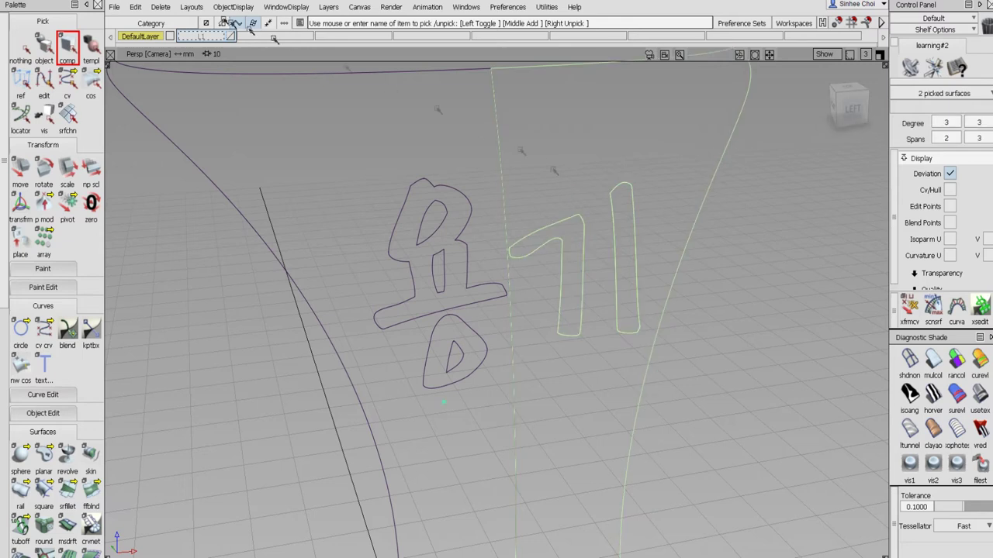
click(161, 7)
click(190, 42)
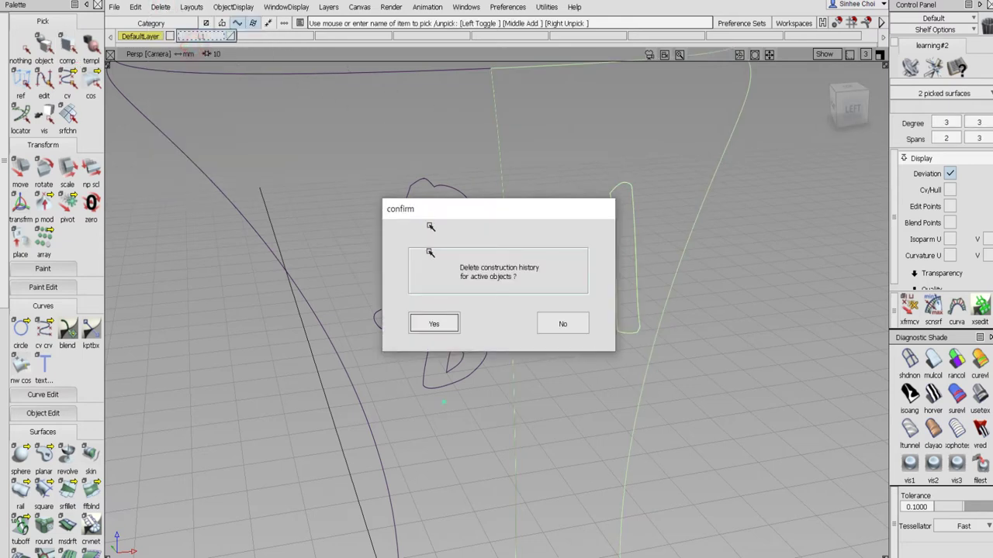
click(440, 325)
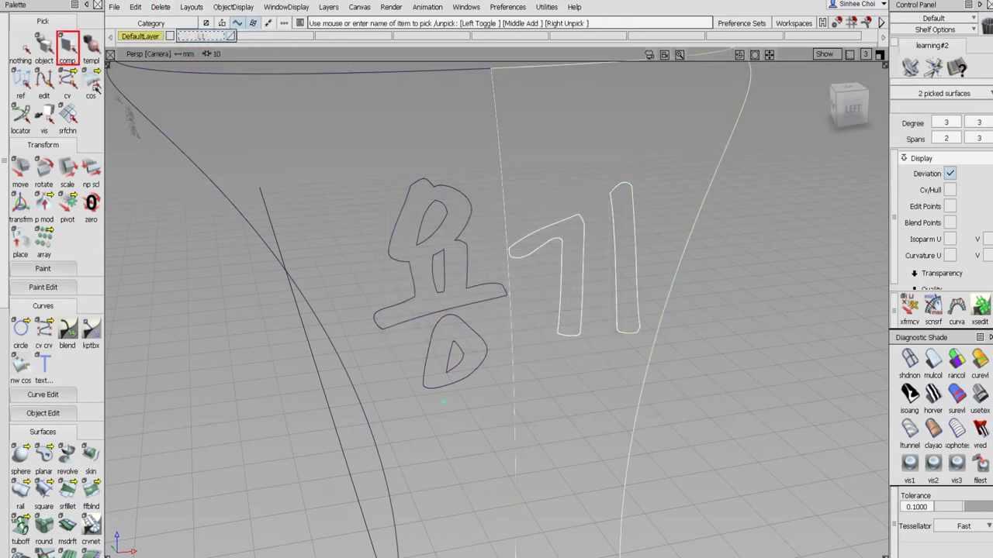
- Duplicate the trimmed front surface carrying 용 and turn the copy into a template
click(22, 48)
click(47, 45)
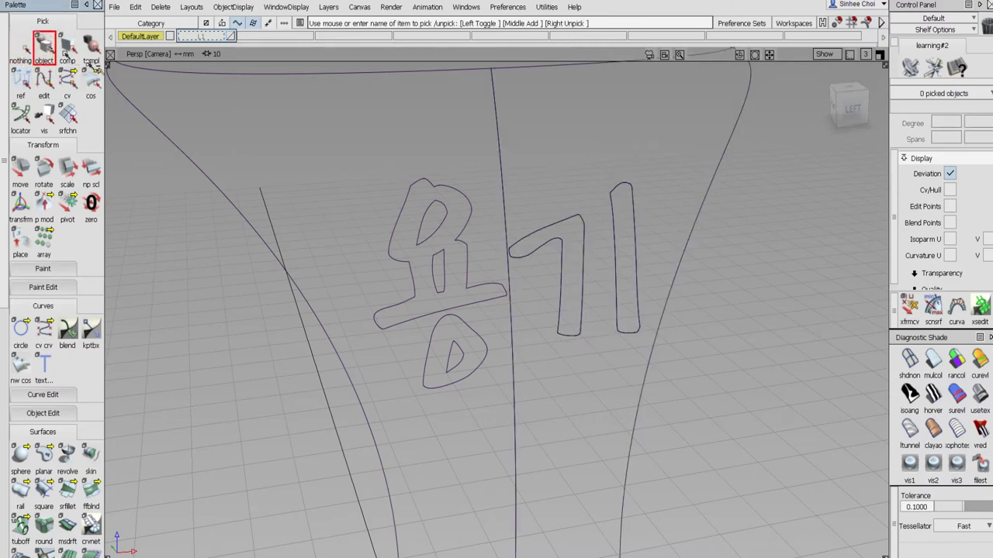
click(70, 48)
click(387, 222)
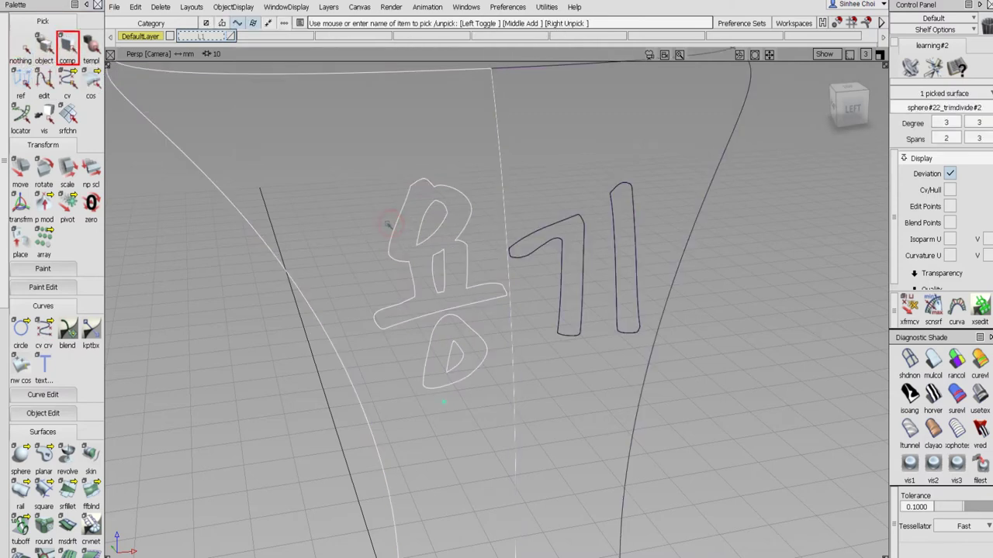
click(137, 7)
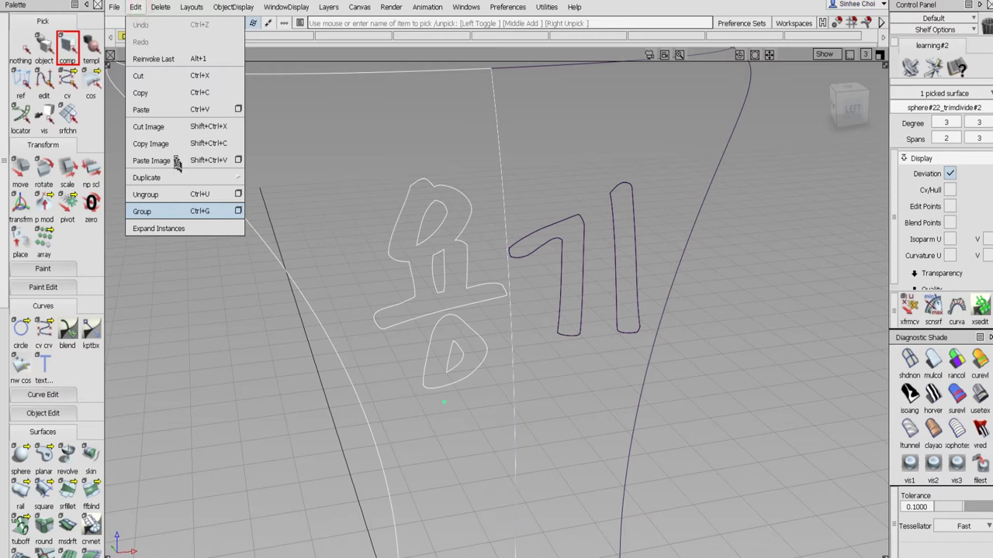
mouse_move(174, 178)
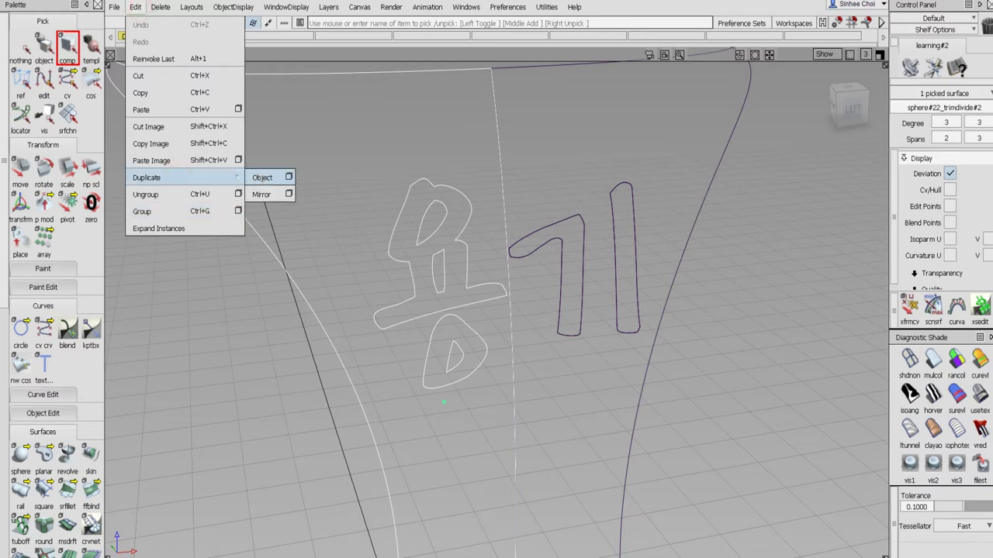
click(262, 177)
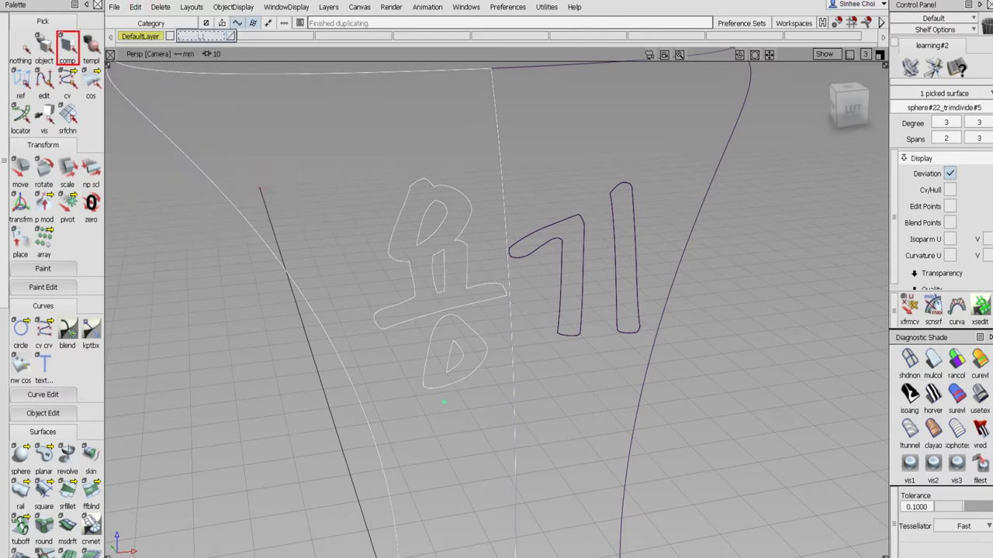
click(231, 7)
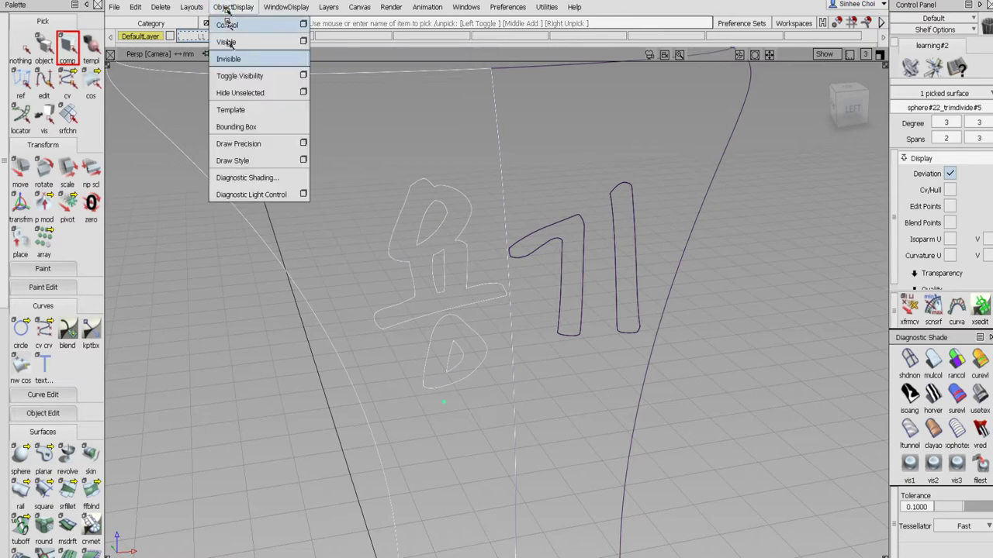
click(241, 111)
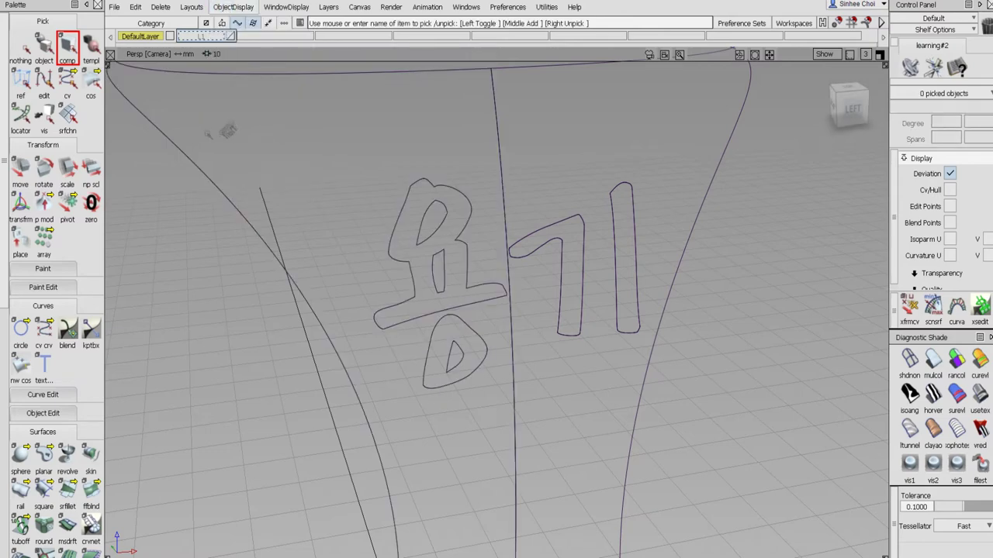
- Trim the original 용 front surface, discarding the surrounding region and three enclosed inner regions so only the character remains
drag(4, 186, 4, 436)
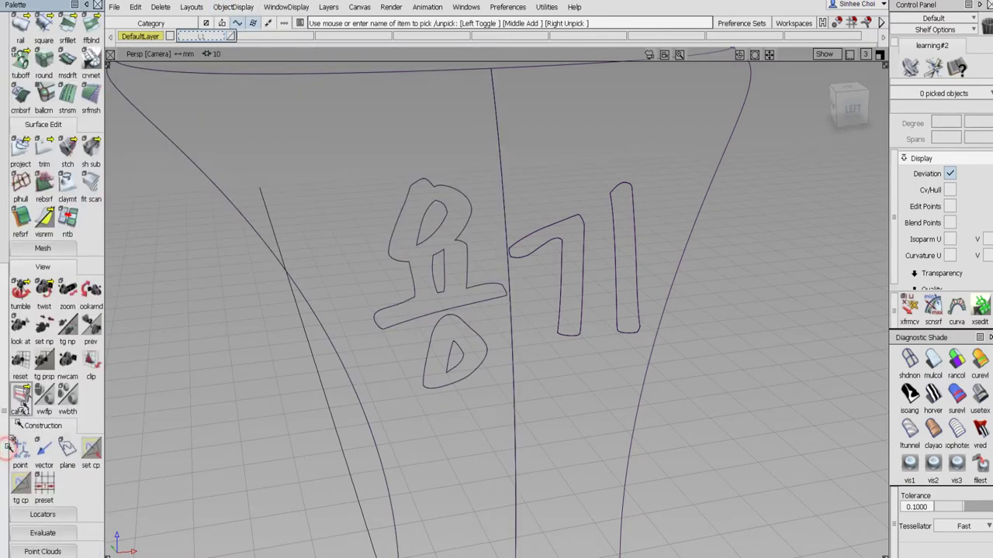
click(48, 159)
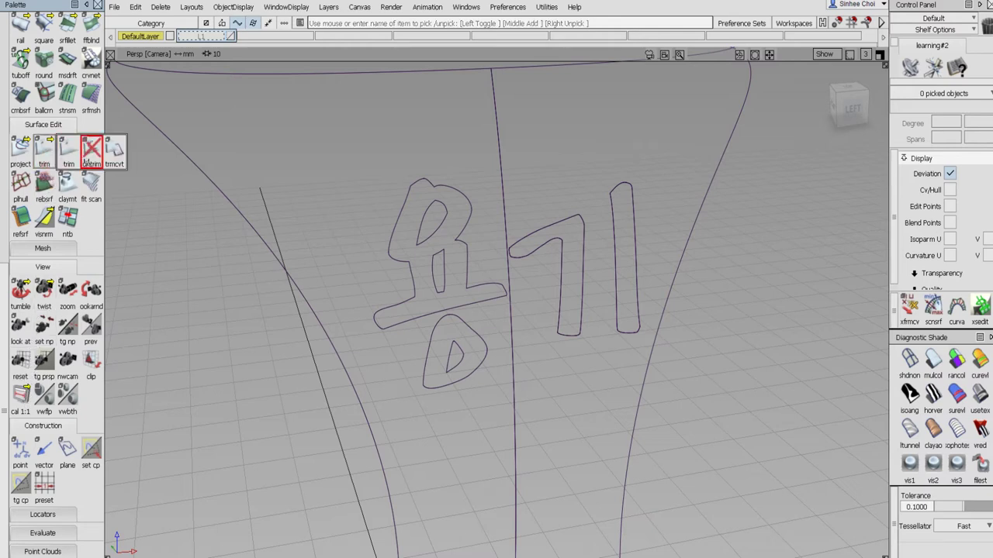
click(67, 154)
click(281, 192)
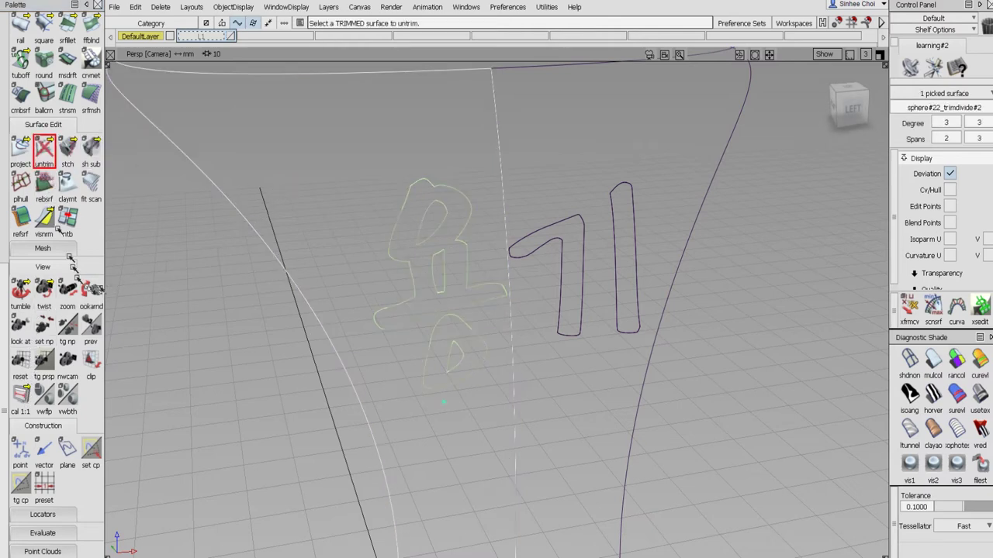
click(65, 156)
click(67, 154)
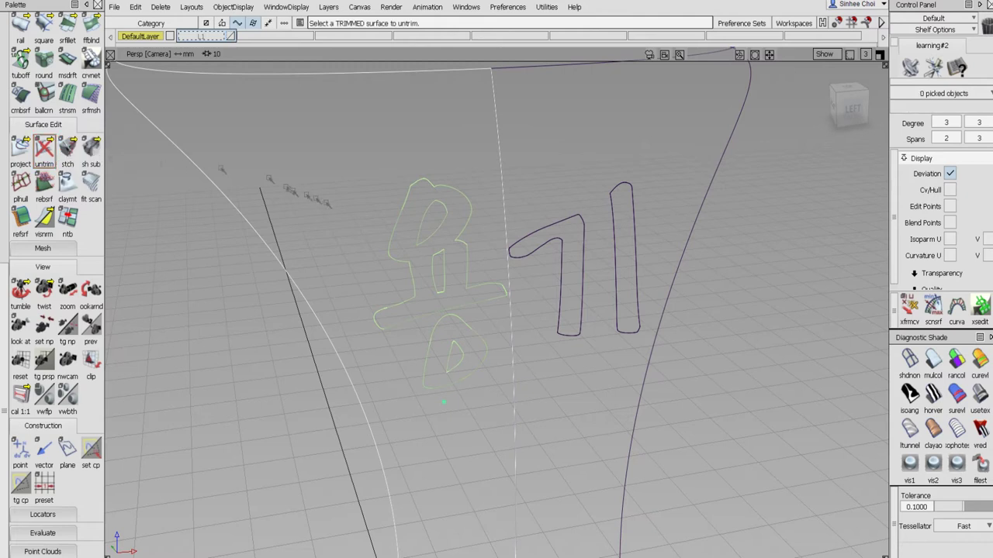
click(319, 200)
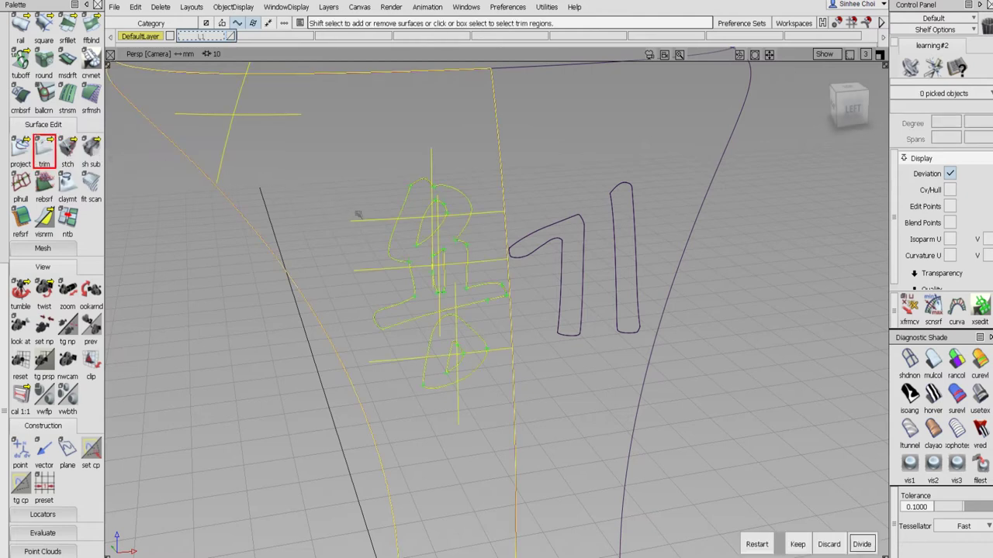
click(828, 544)
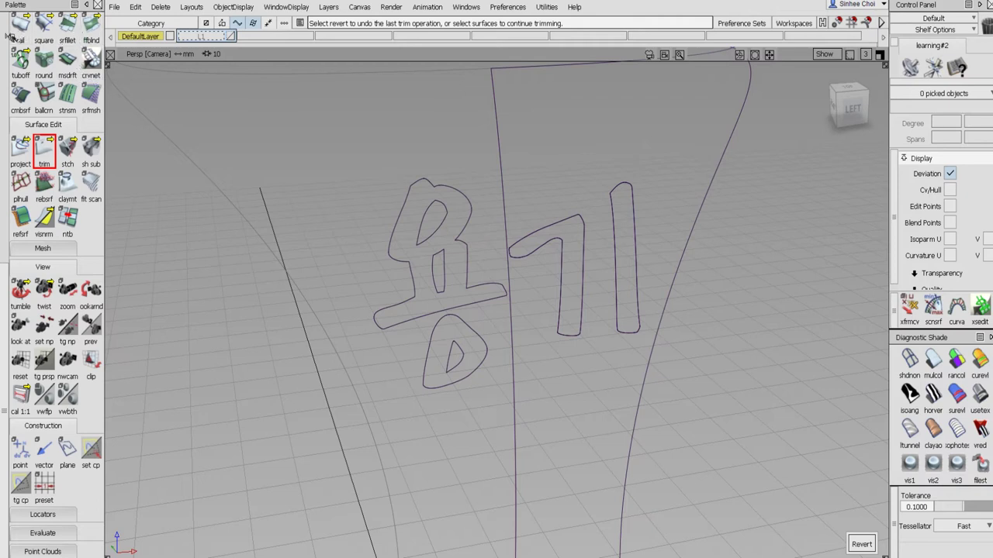
- Pick the templated copy of the 용 front surface and turn it back into a normal surface
scroll(5, 36, up, 10)
click(68, 48)
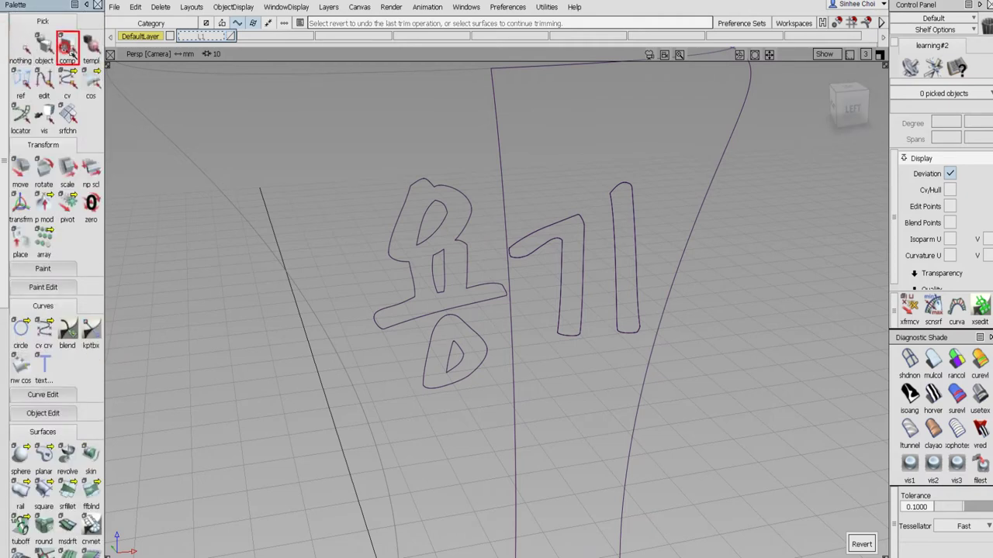
click(439, 291)
click(335, 284)
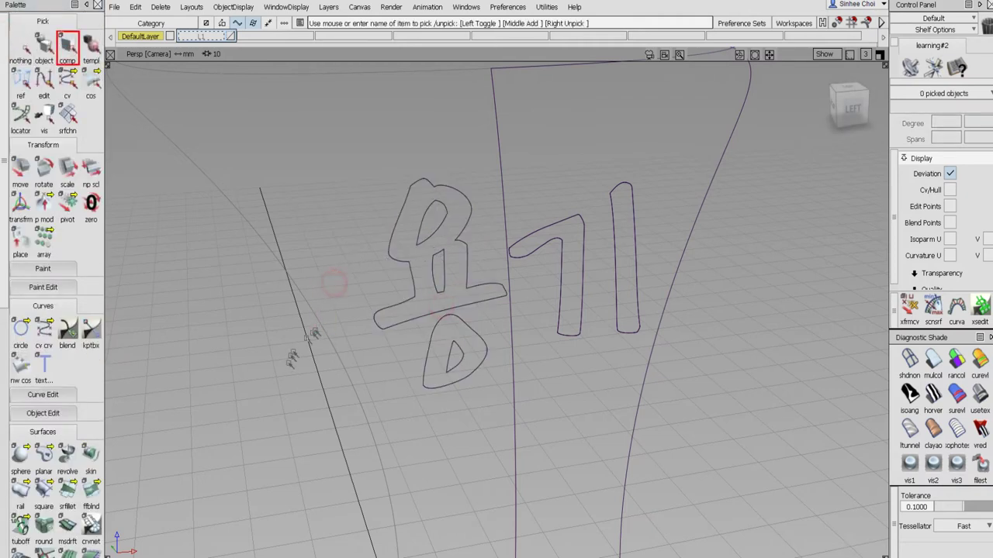
click(91, 48)
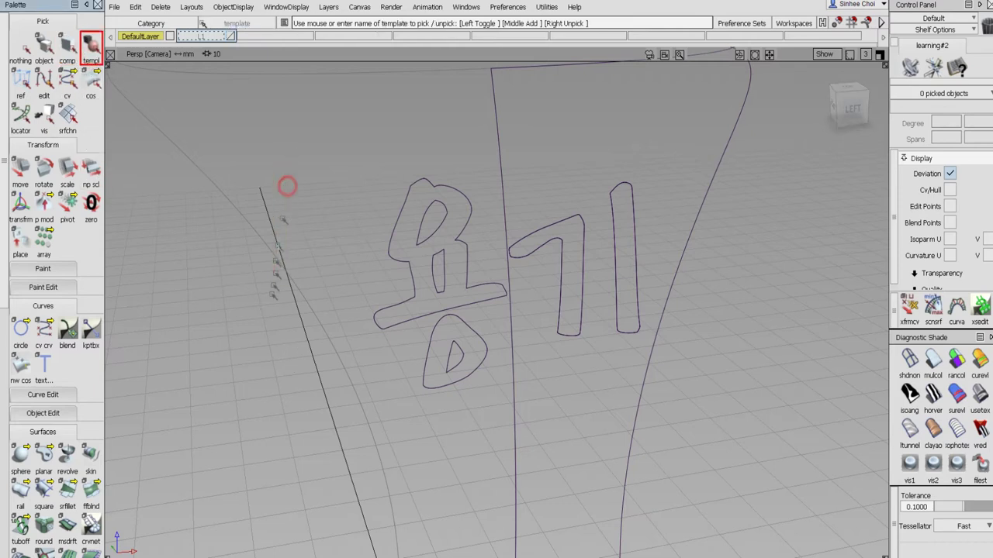
click(281, 263)
click(261, 8)
mouse_move(238, 11)
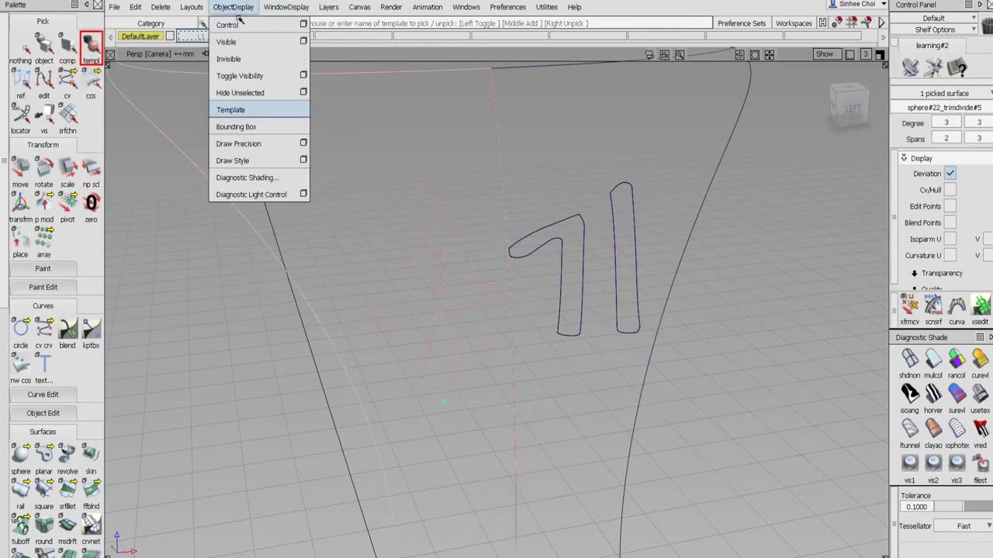
click(242, 108)
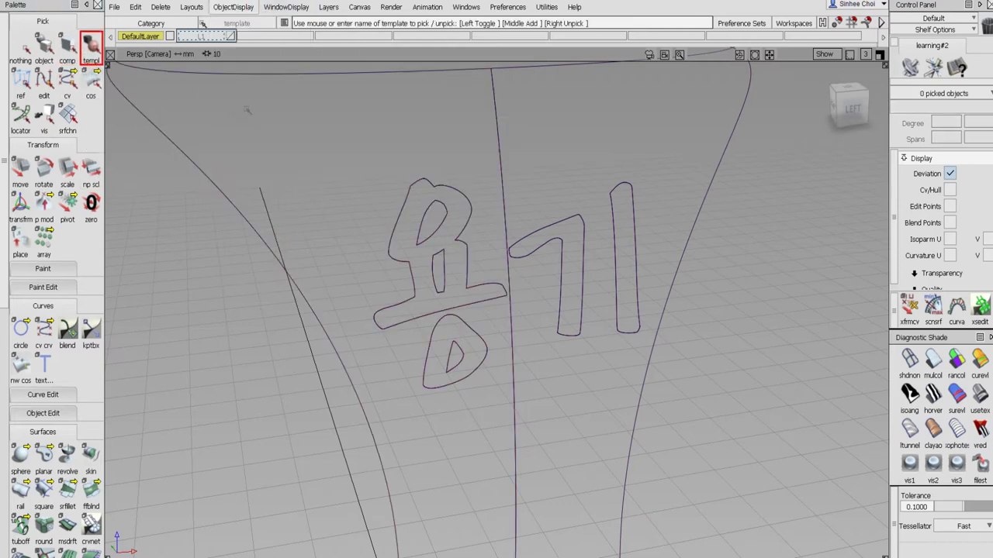
- Pick the 용 and 기 character surfaces and offset both inward into the bottle by 1.000 mm
click(68, 48)
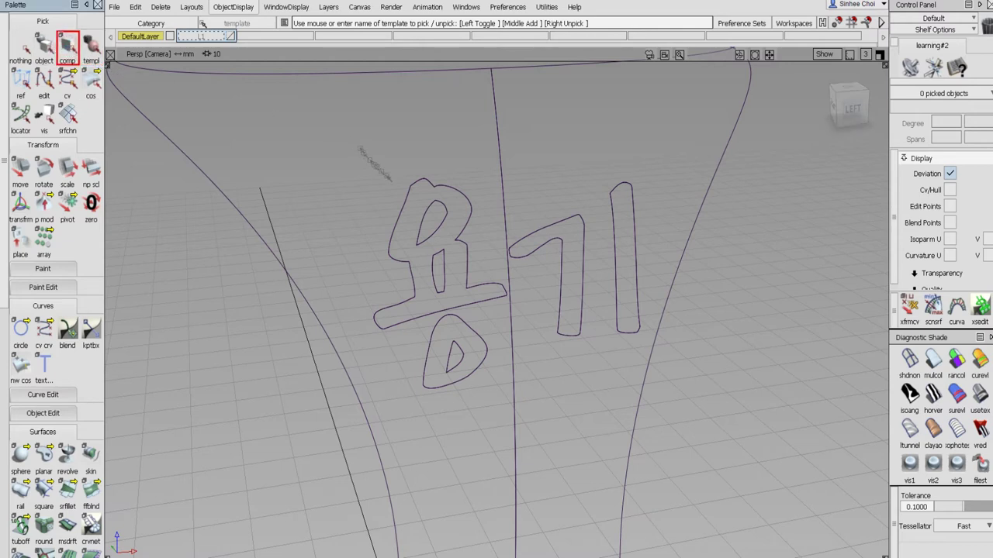
click(411, 216)
click(572, 255)
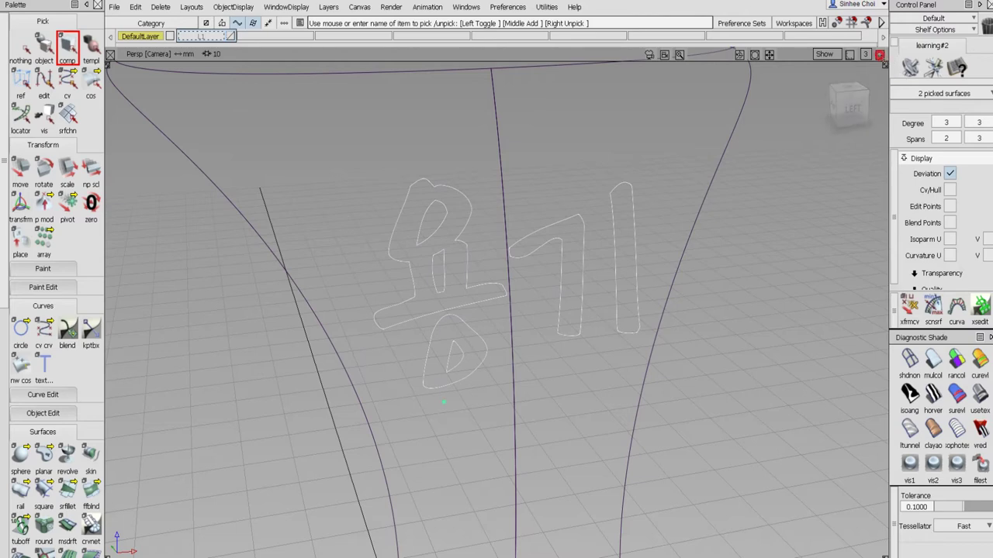
click(880, 54)
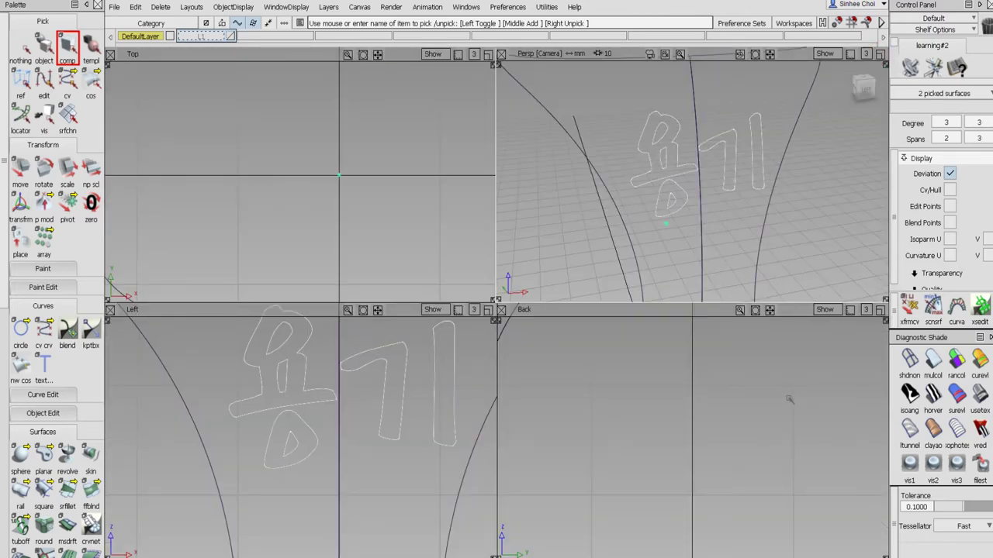
alt+shift+right_drag(781, 405, 742, 461)
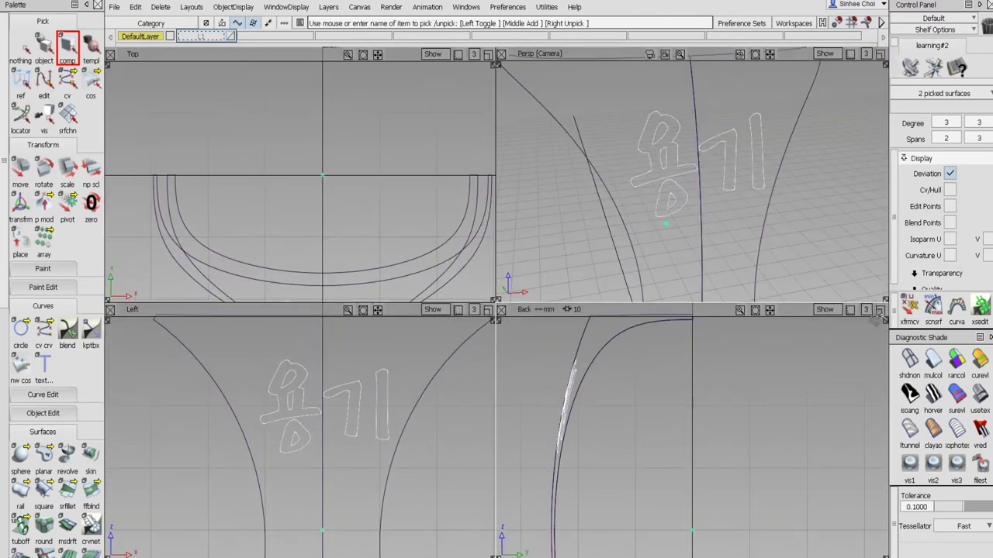
click(878, 310)
alt+shift+right_drag(441, 323, 476, 177)
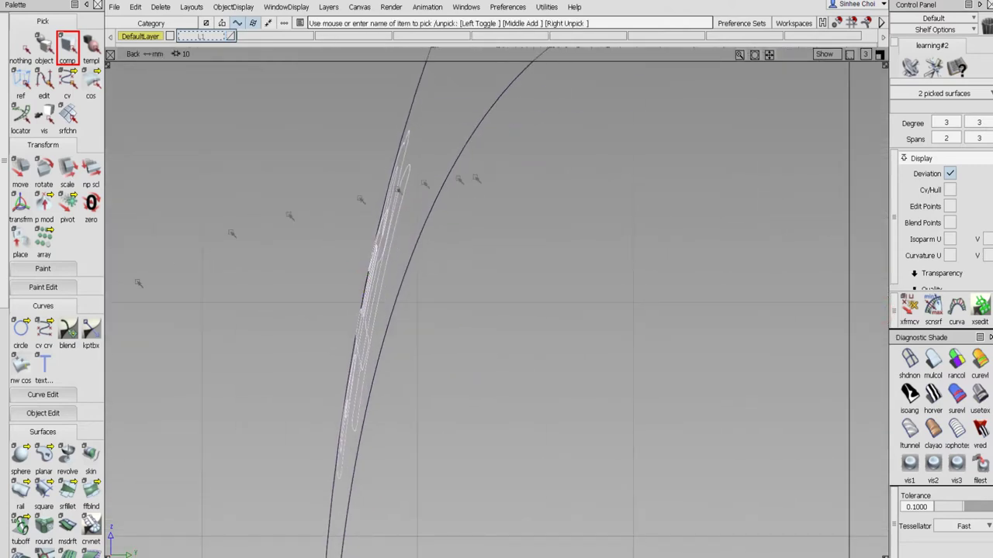
click(135, 7)
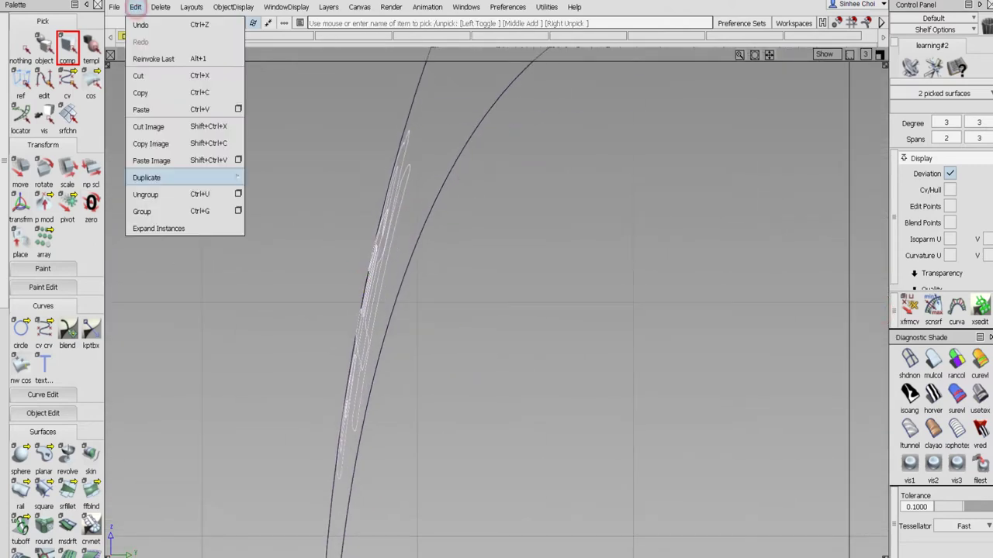
click(116, 24)
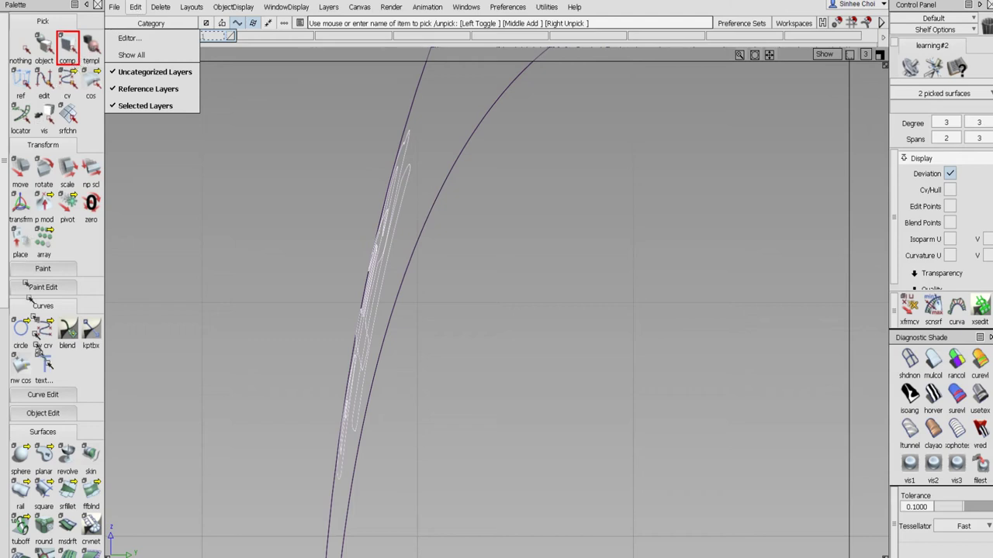
click(99, 375)
scroll(103, 384, down, 3)
scroll(101, 384, down, 3)
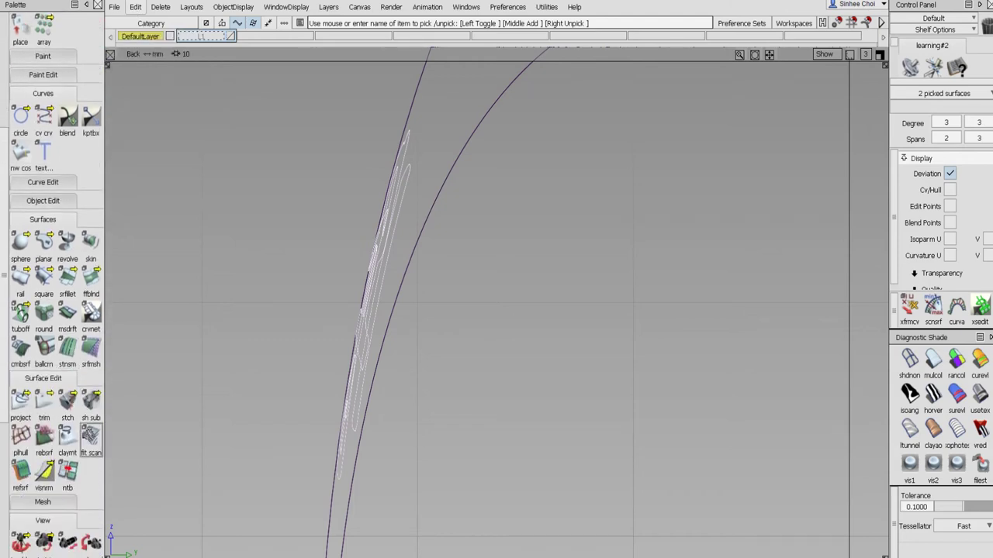
click(39, 201)
click(43, 261)
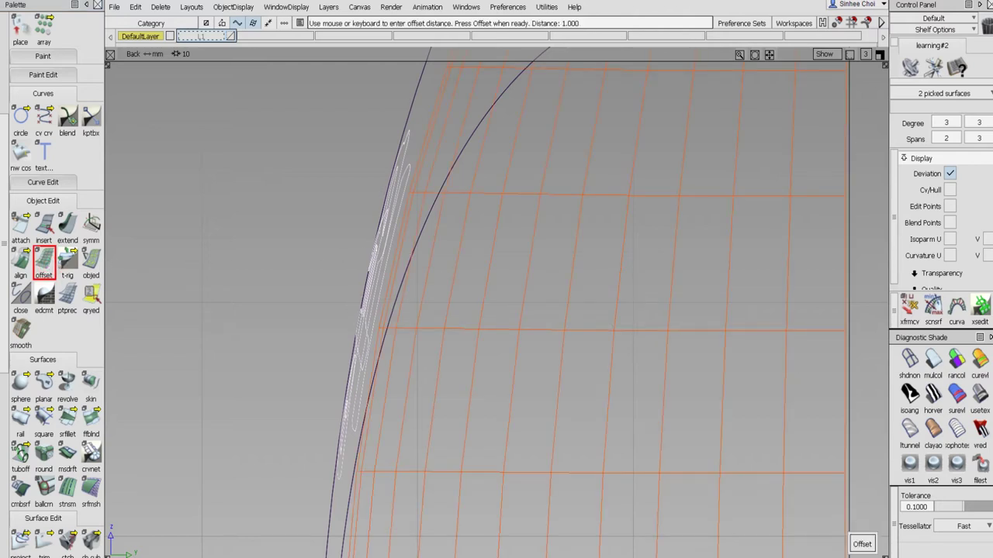
click(863, 543)
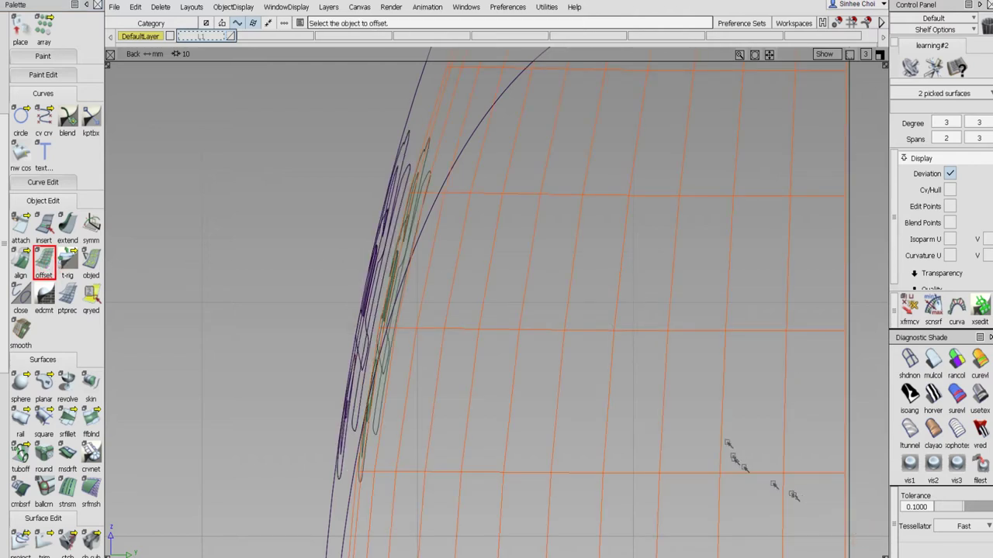
- Pick the 용 and 기 source surfaces in the perspective view and delete their construction history
click(4, 59)
click(22, 48)
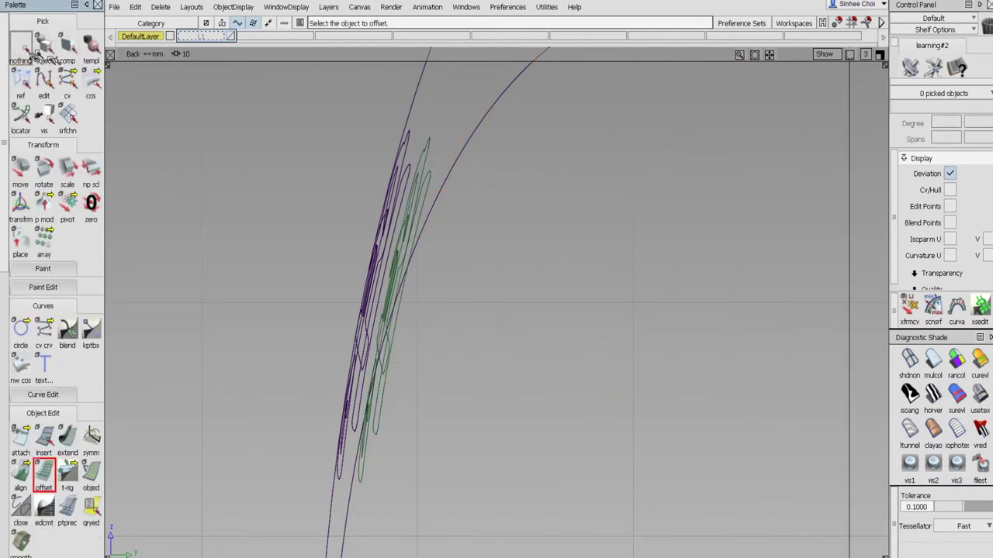
click(67, 47)
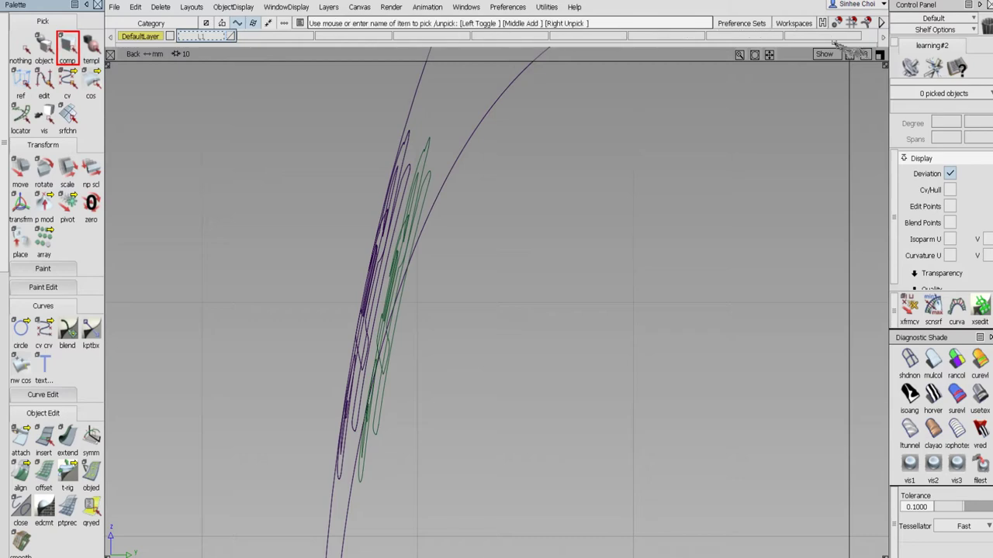
click(880, 54)
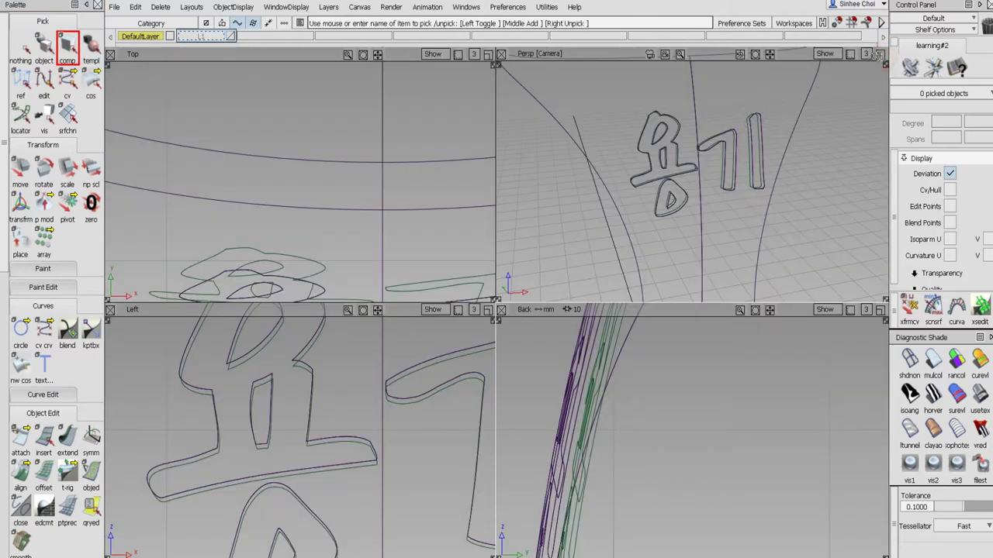
click(879, 54)
alt+shift+drag(458, 225, 516, 226)
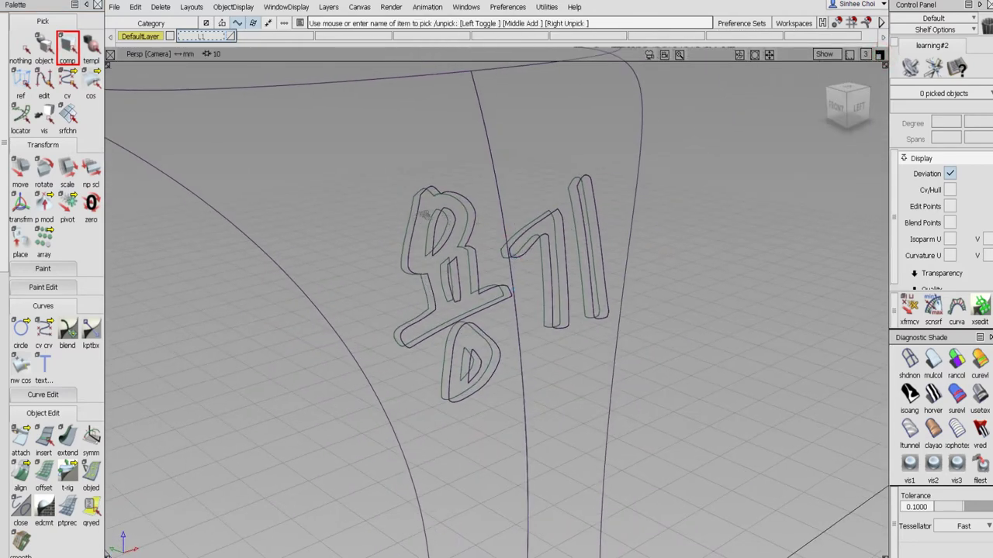
click(425, 215)
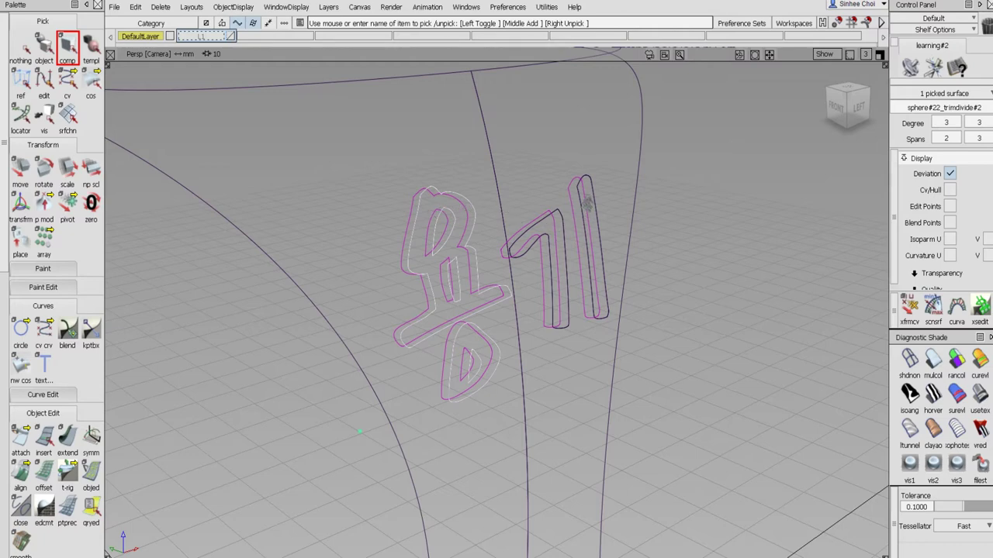
click(589, 200)
key(Delete)
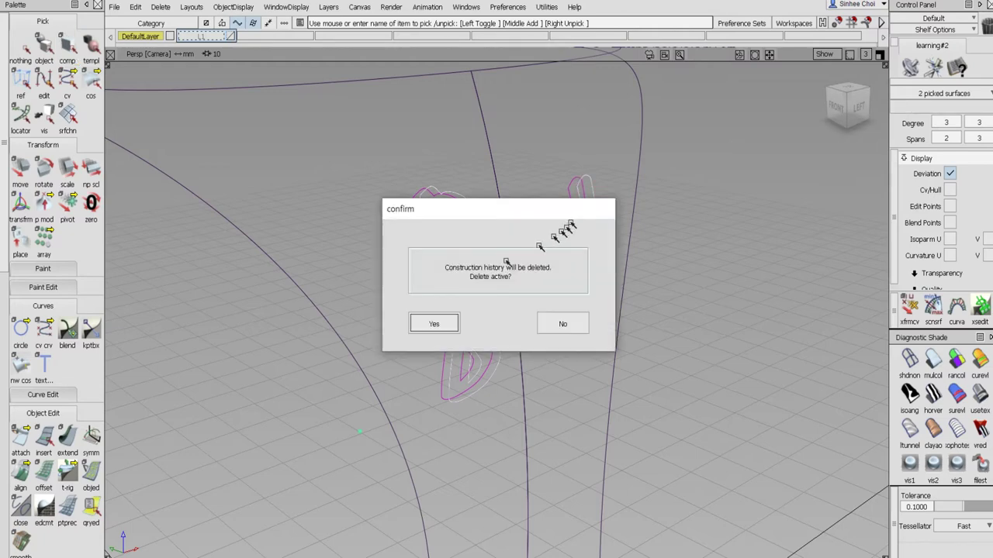
click(450, 323)
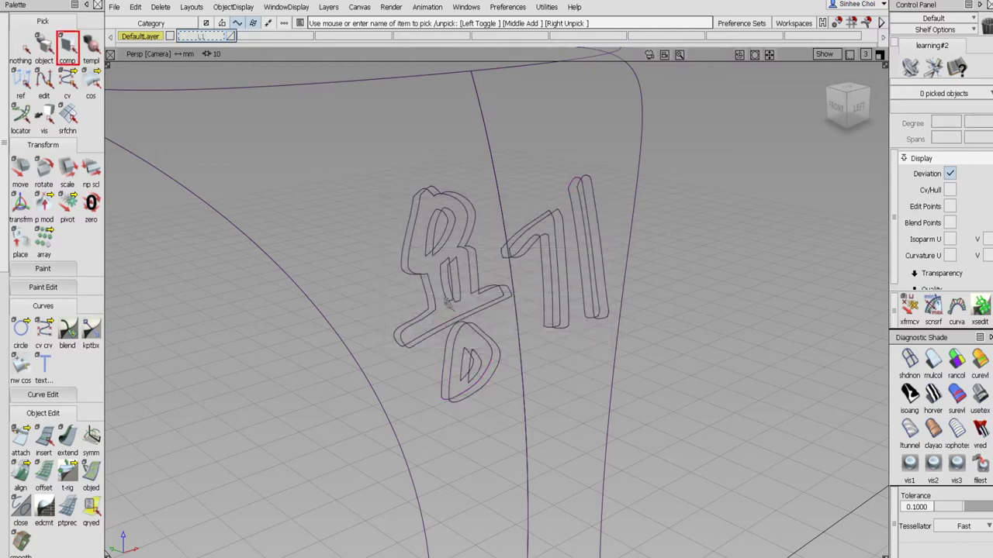
- Pick the inner offset 용 and 기 surfaces and move them outward in the back view, just beyond the original letter surfaces
click(447, 302)
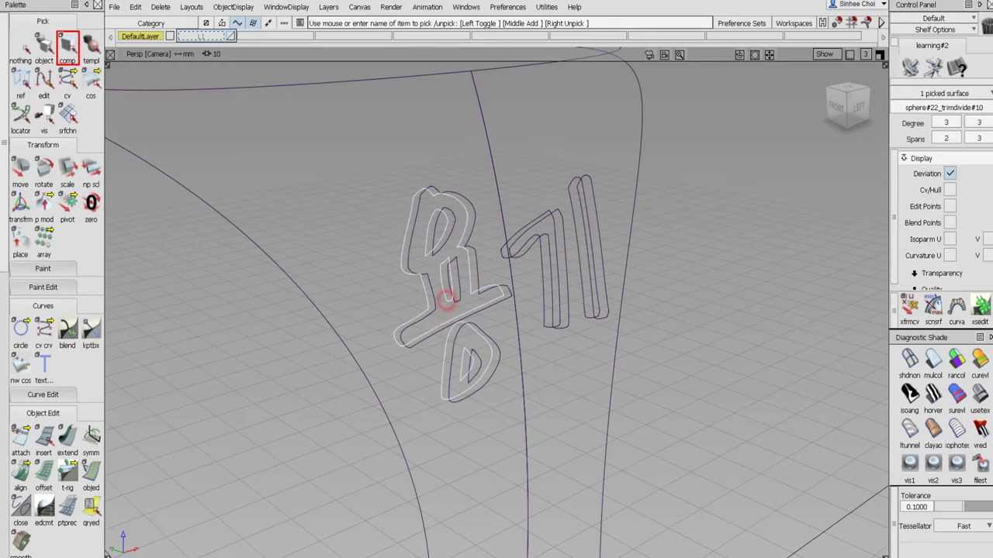
click(544, 277)
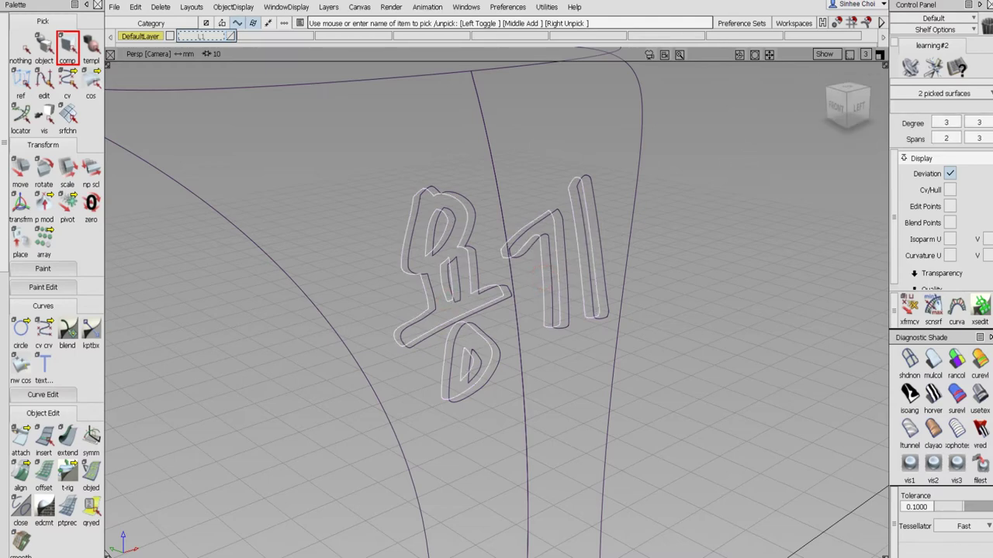
click(879, 54)
click(881, 309)
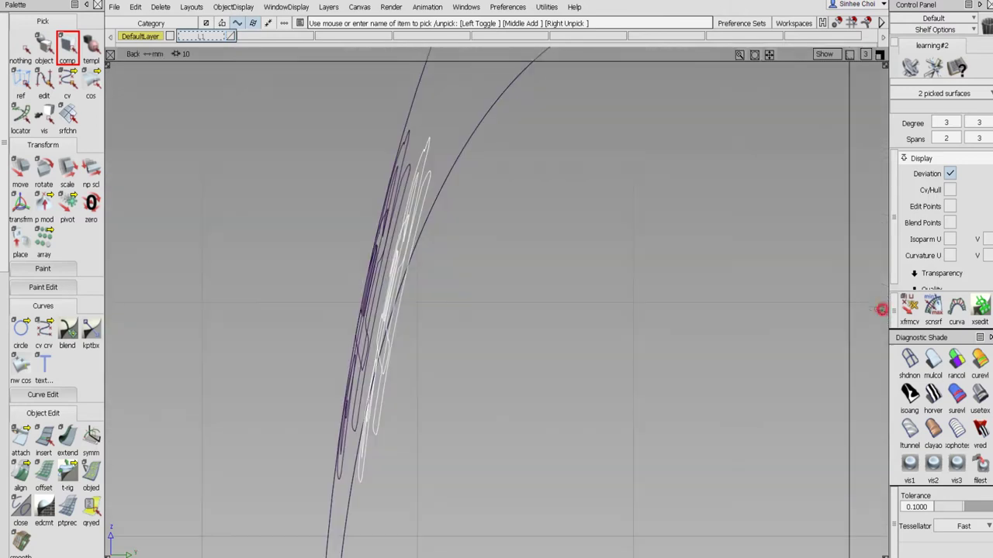
click(22, 175)
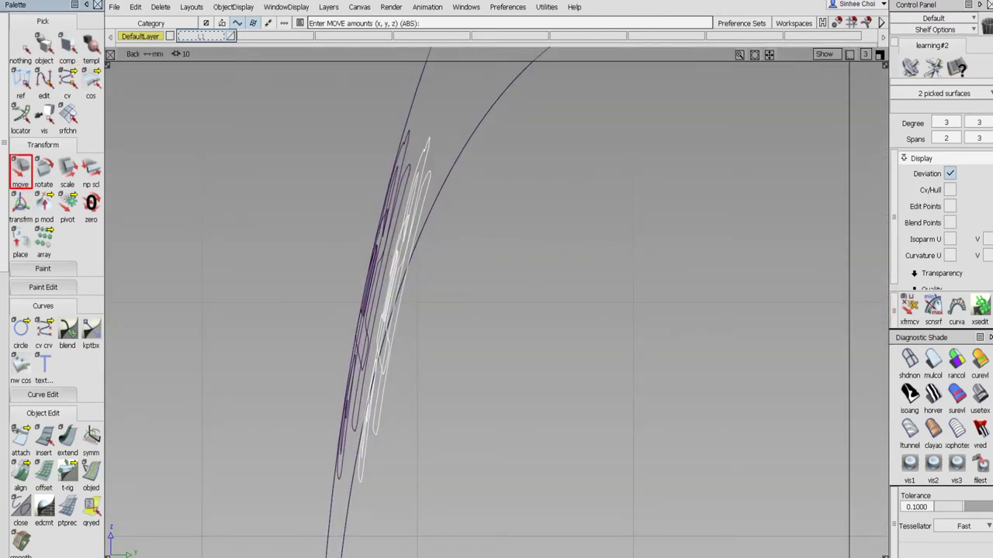
drag(567, 296, 530, 288)
click(880, 55)
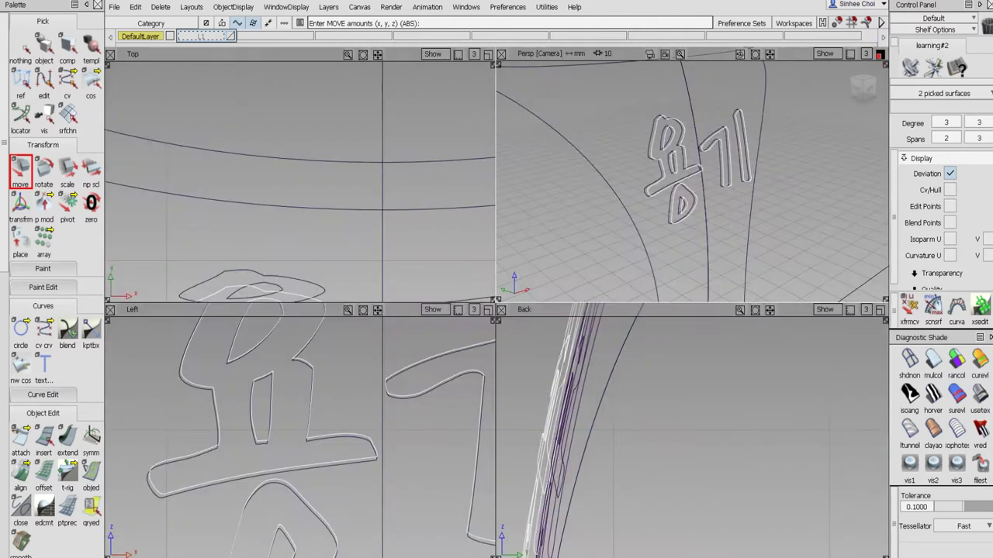
click(880, 55)
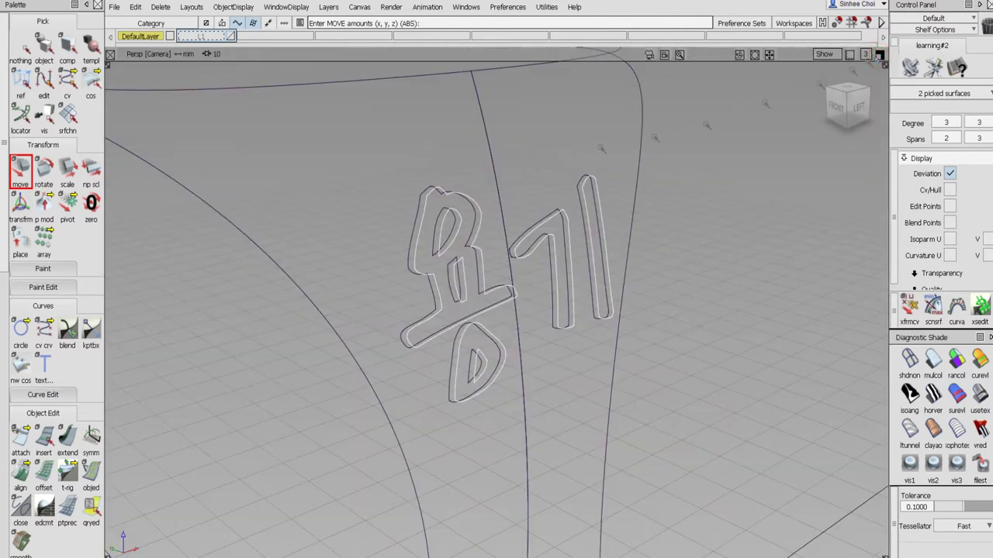
click(17, 51)
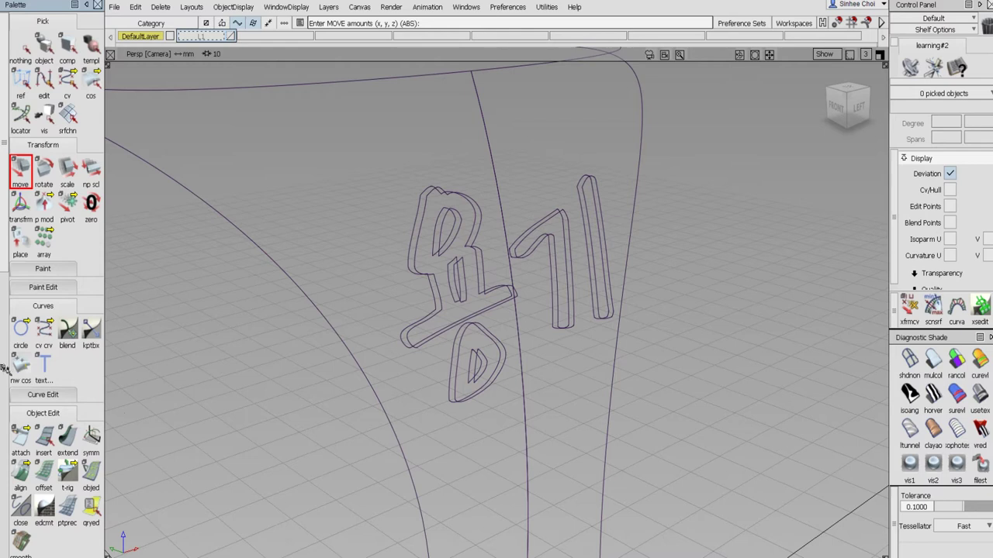
- Start the Freeform Blend tool and look at the continuity choices for side 1
scroll(7, 364, down, 10)
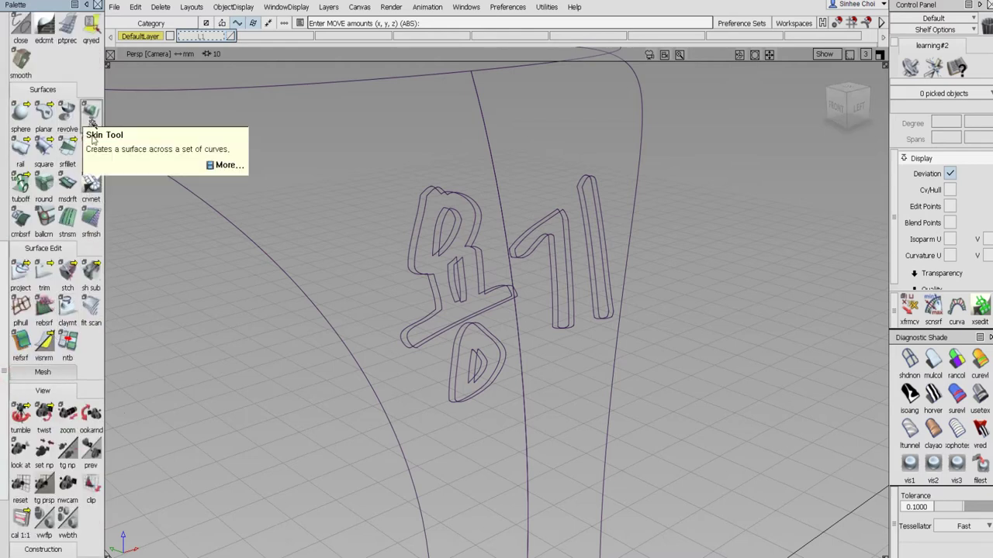
click(90, 146)
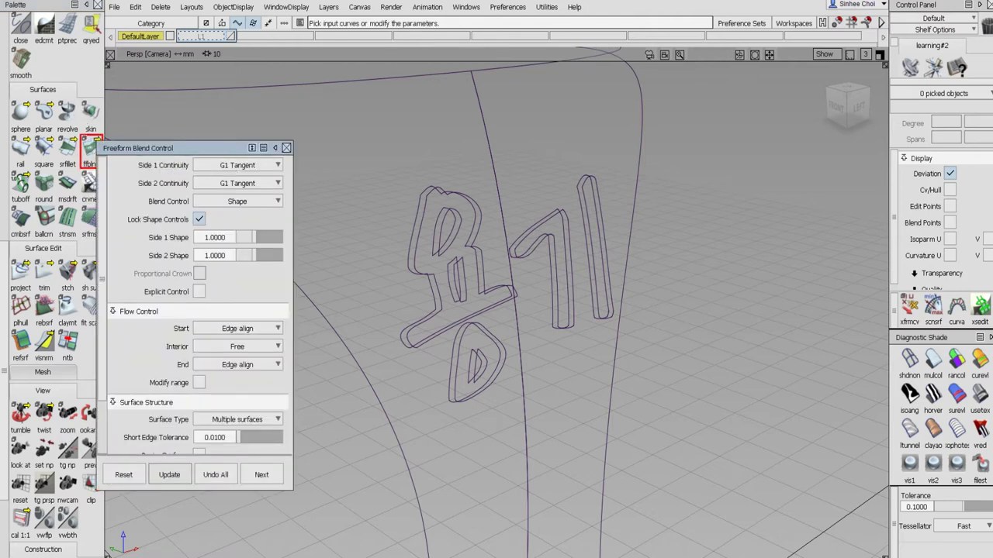
click(236, 165)
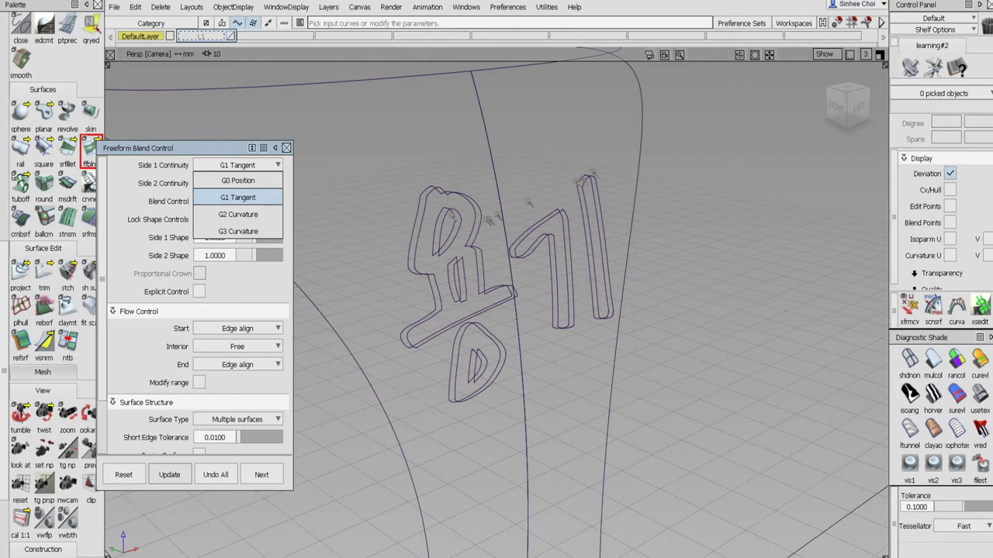
click(596, 173)
- Examine the gap between the paired 용 and 기 letter surfaces in the left, perspective and top views
click(879, 55)
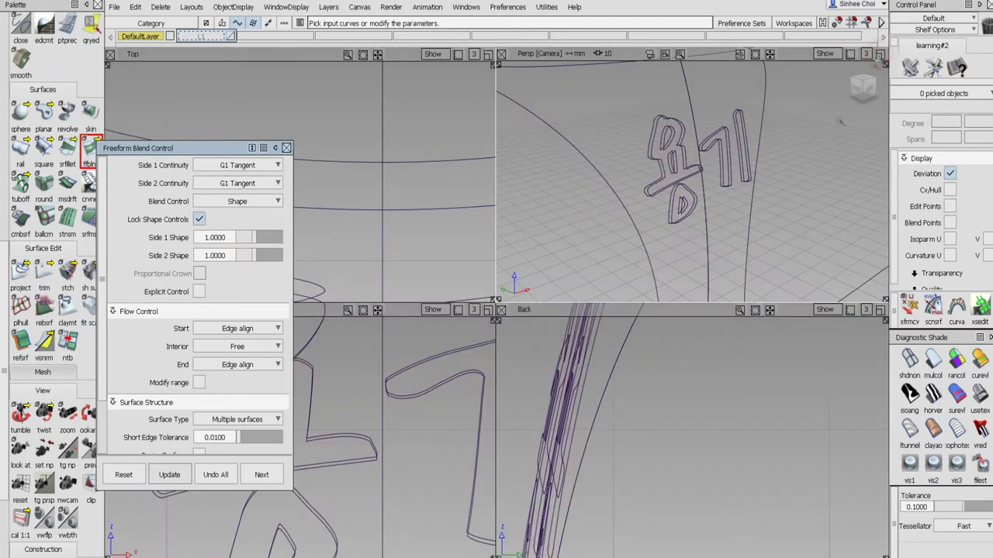
click(487, 309)
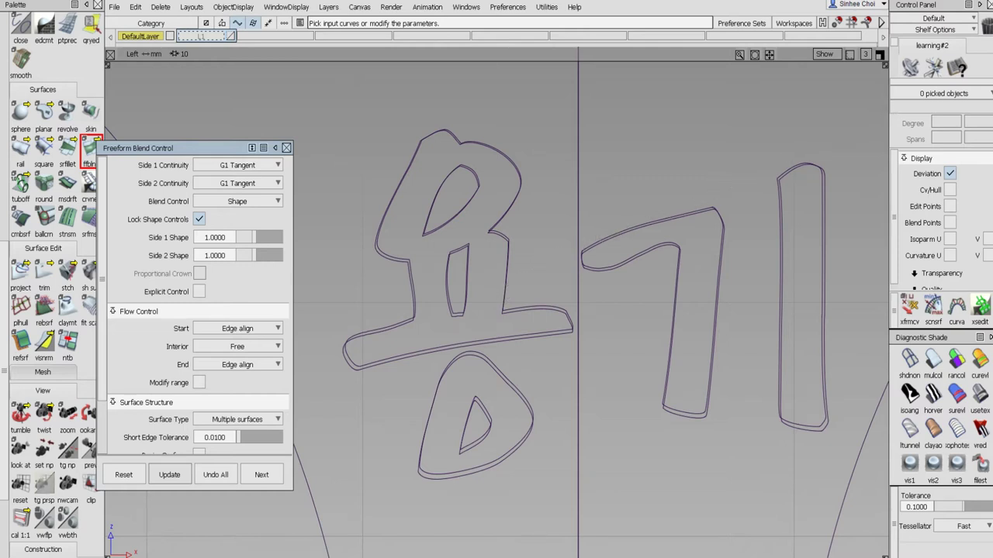
click(881, 53)
click(880, 54)
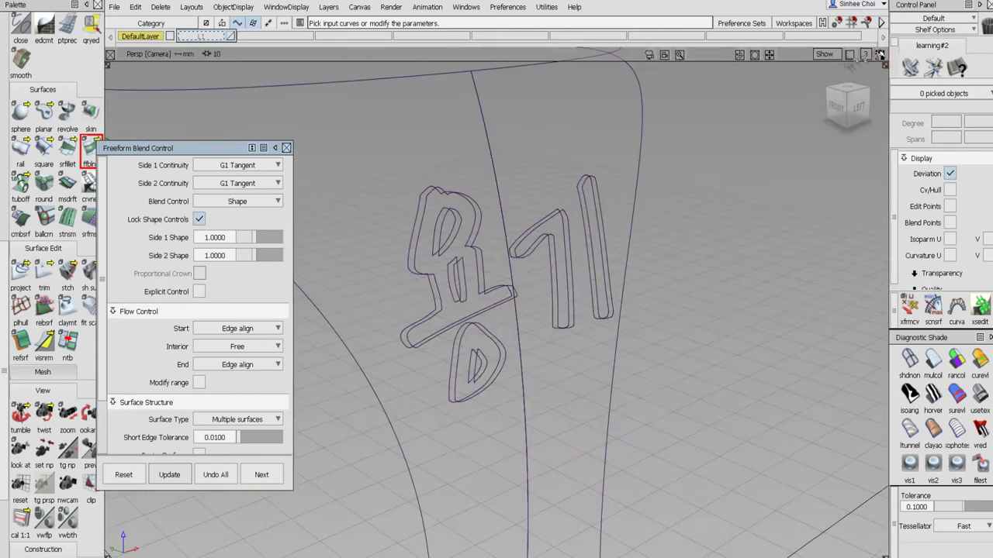
click(880, 53)
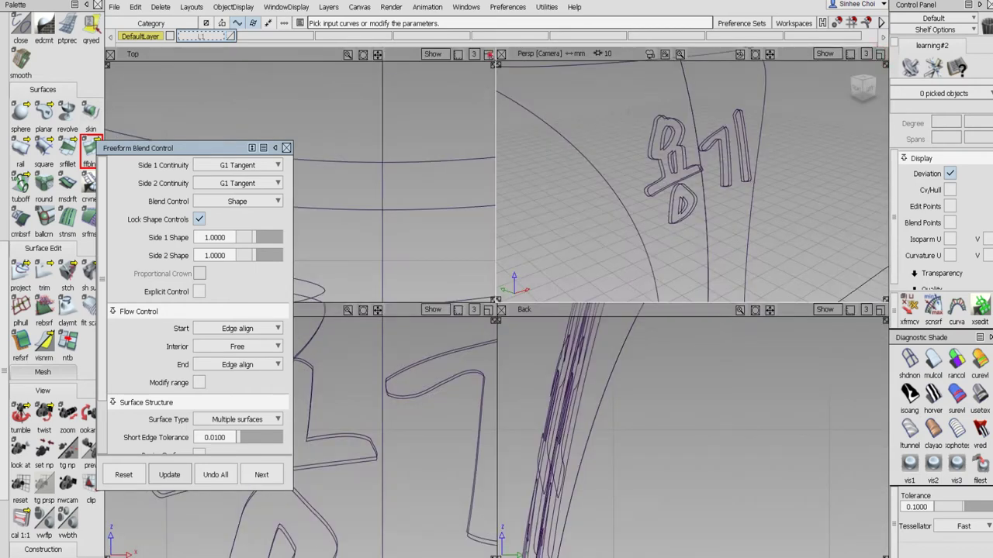
click(488, 53)
alt+shift+middle_drag(634, 235, 634, 234)
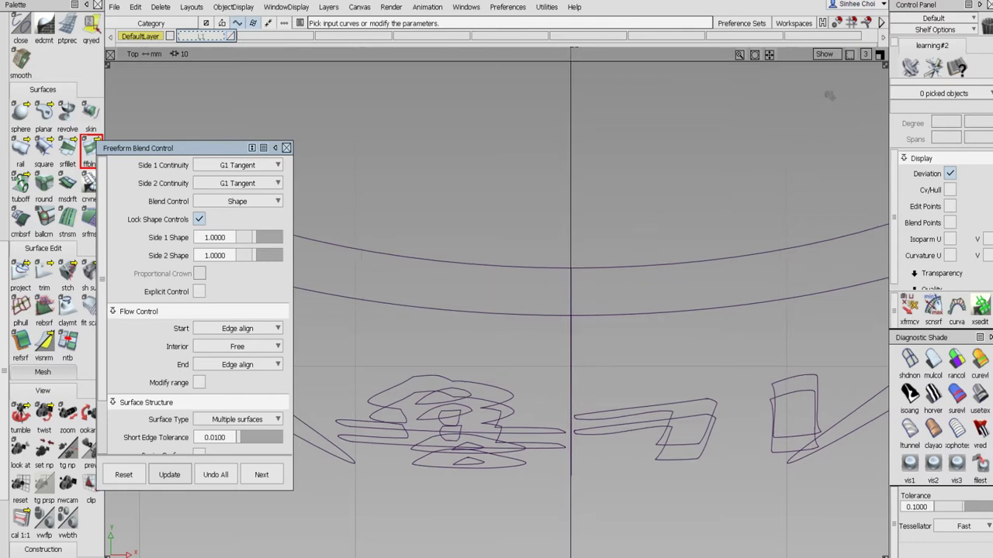
click(880, 56)
click(881, 57)
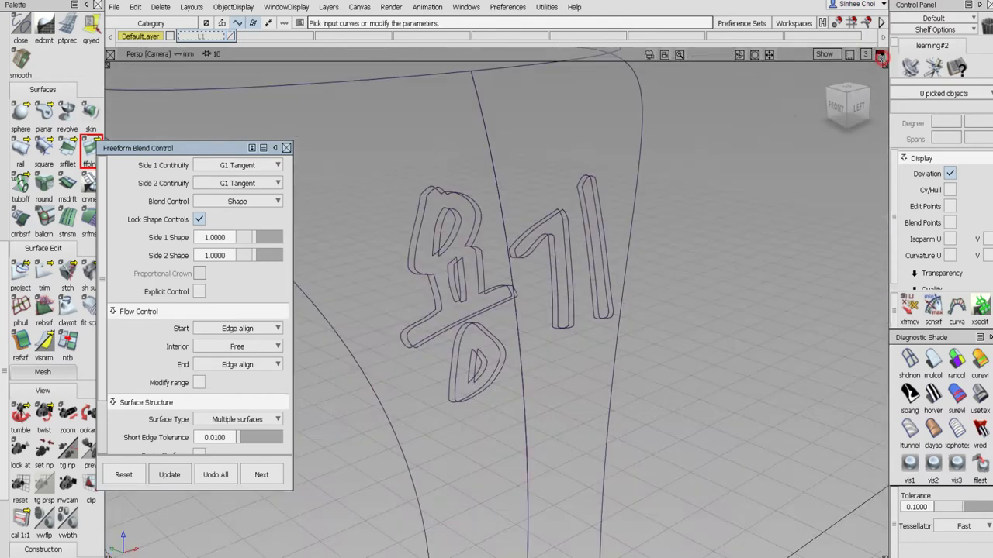
- Configure the blend with G0 Position continuity on both sides and Connect ends for the start and end flow
click(253, 166)
click(246, 179)
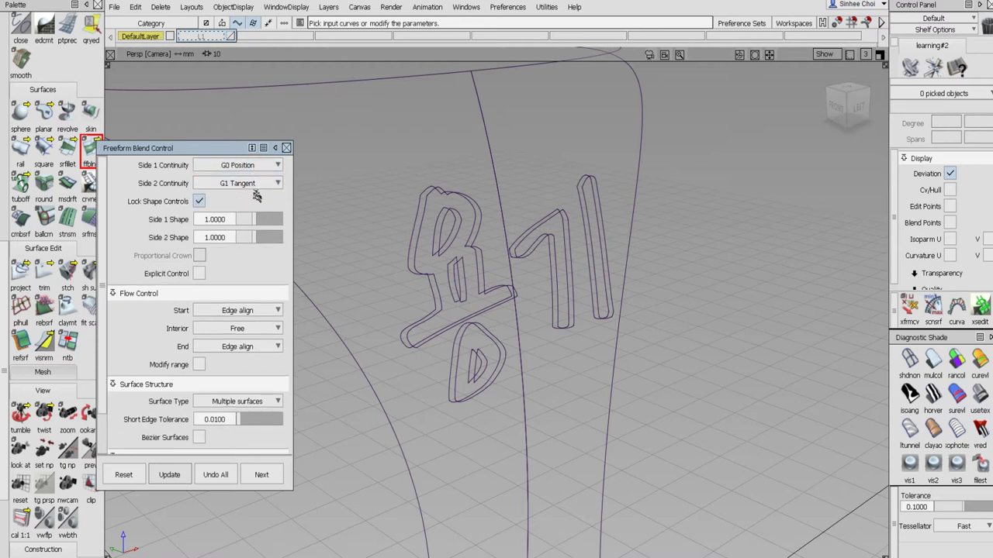
click(260, 185)
click(262, 200)
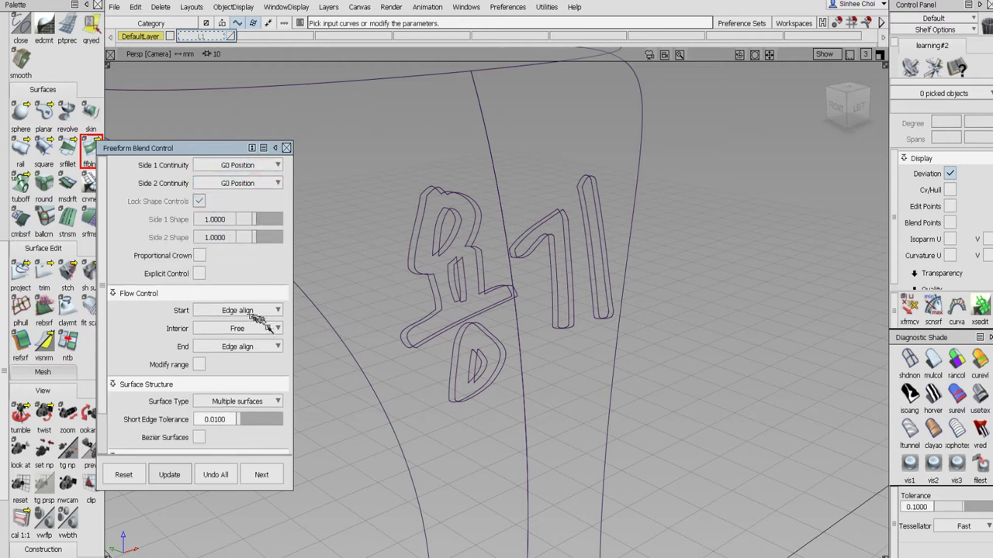
click(263, 309)
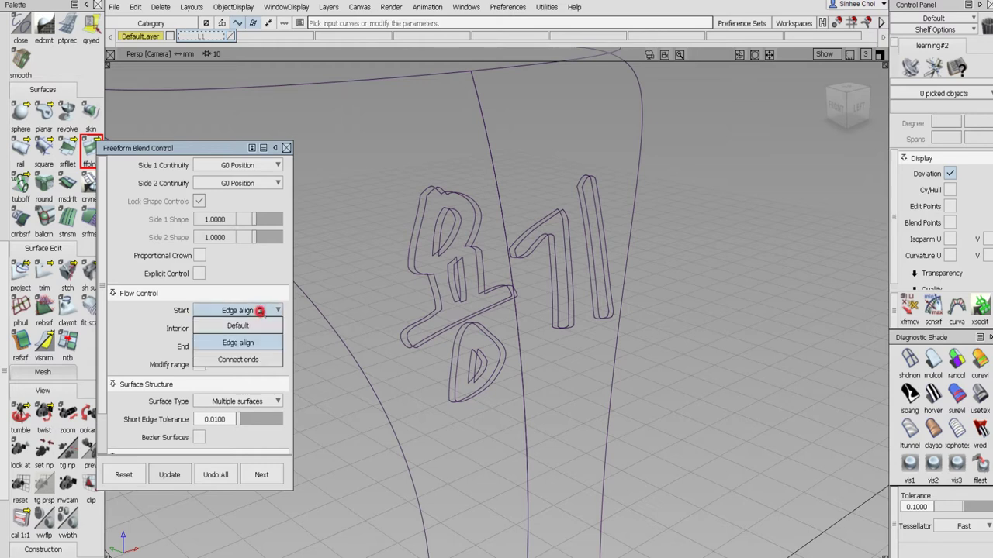
click(256, 358)
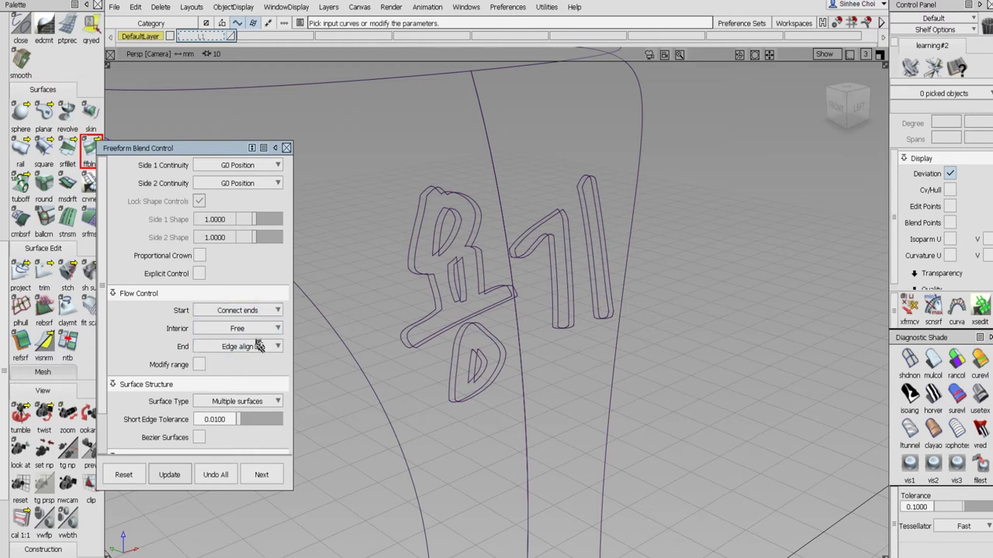
click(260, 349)
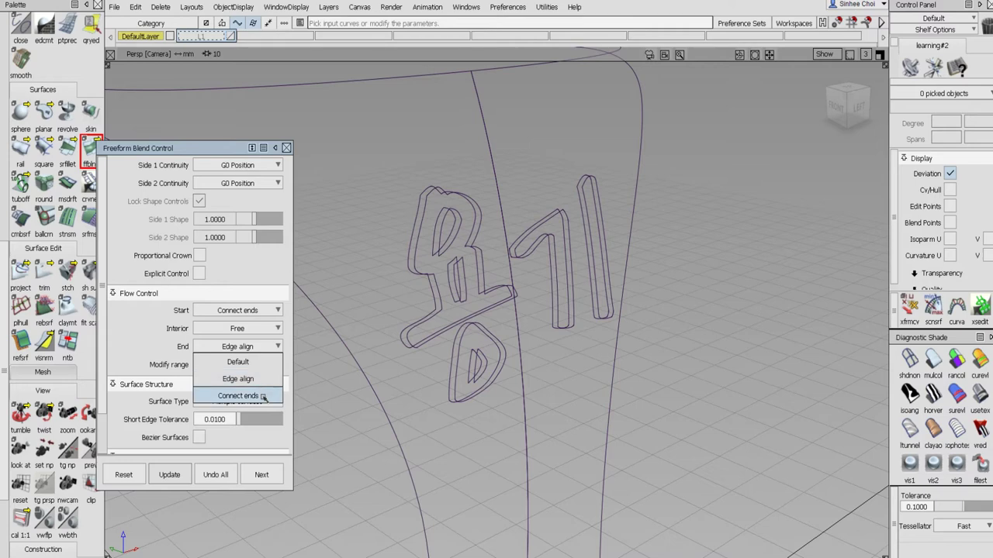
click(266, 394)
- Build a blend surface between the paired left outer edges of 용's upper part, with its U isoparm display off
alt+shift+right_drag(410, 250, 466, 249)
click(406, 236)
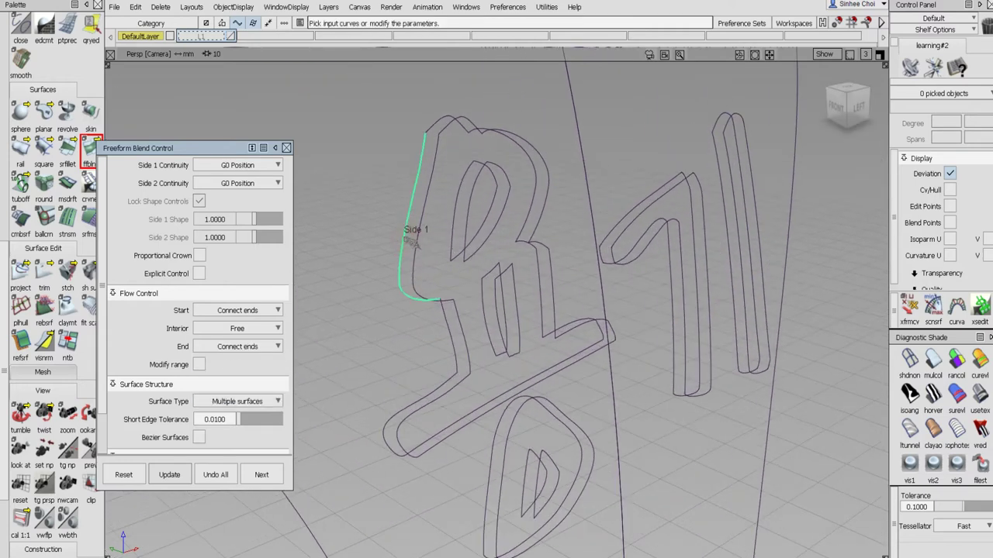
click(413, 261)
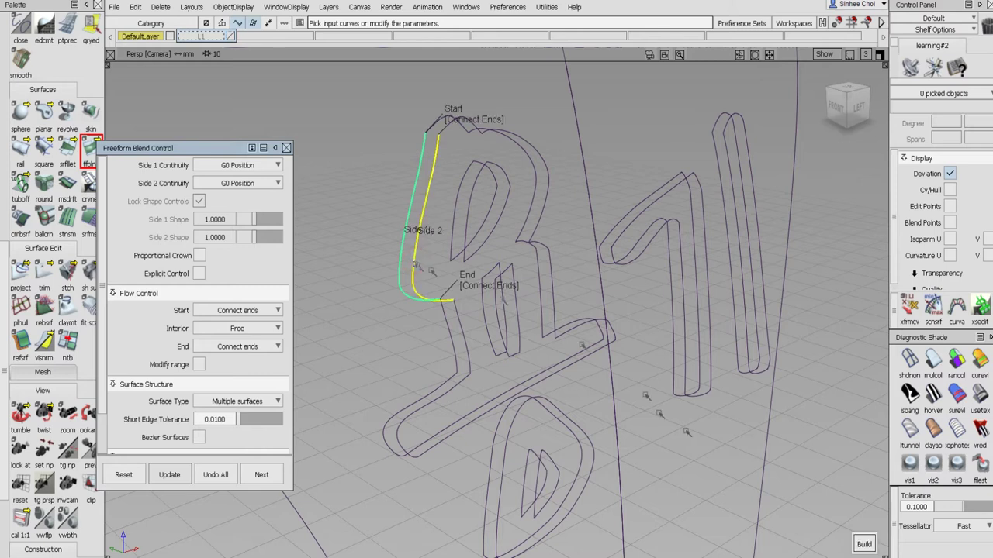
click(862, 545)
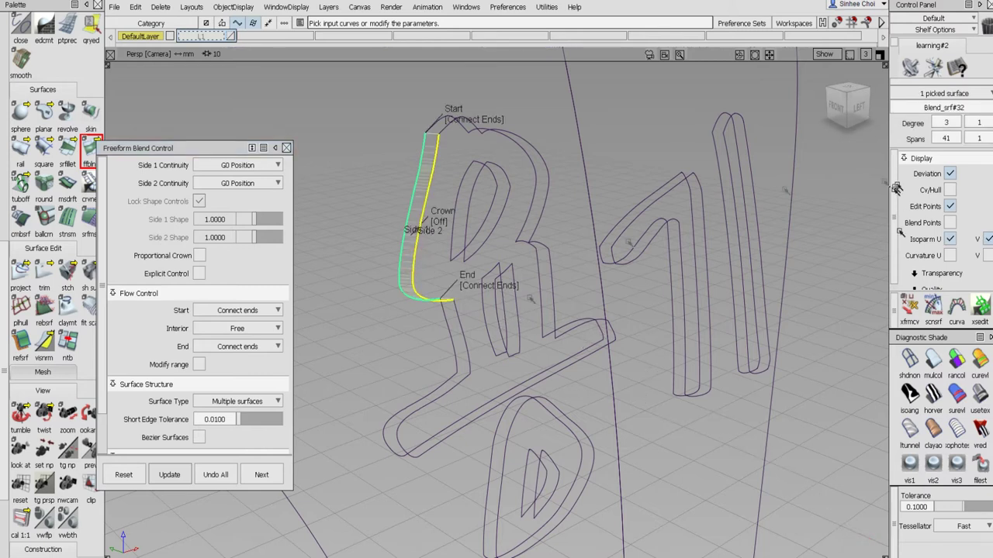
click(950, 239)
click(281, 474)
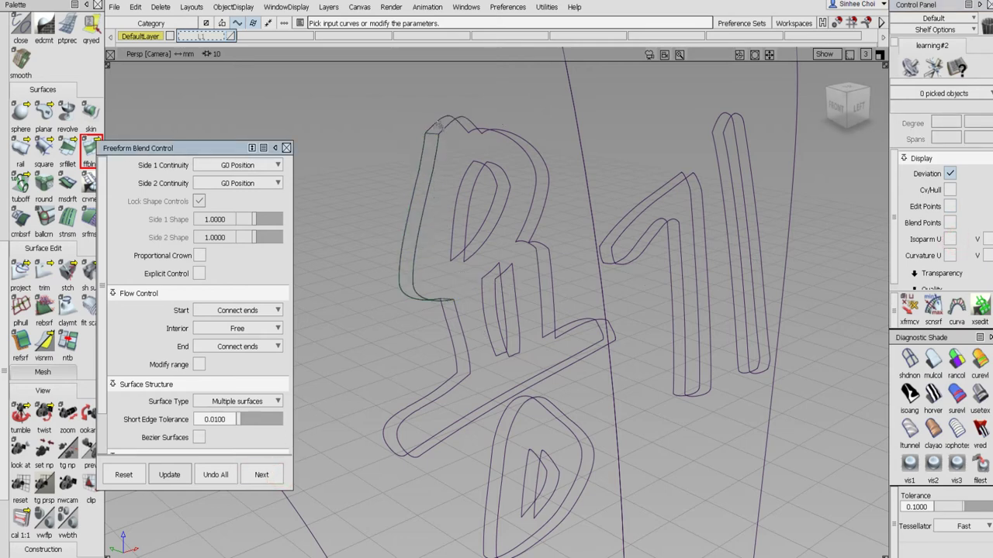
- Build a blend surface between the paired short edges at the tip of 용, with its U isoparm display off
click(441, 127)
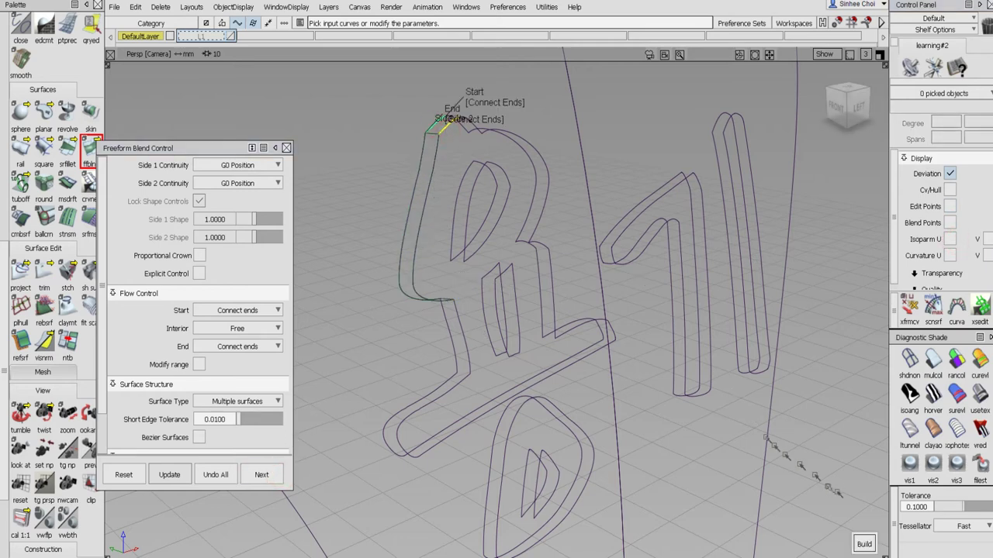
click(861, 543)
alt+shift+drag(688, 300, 376, 366)
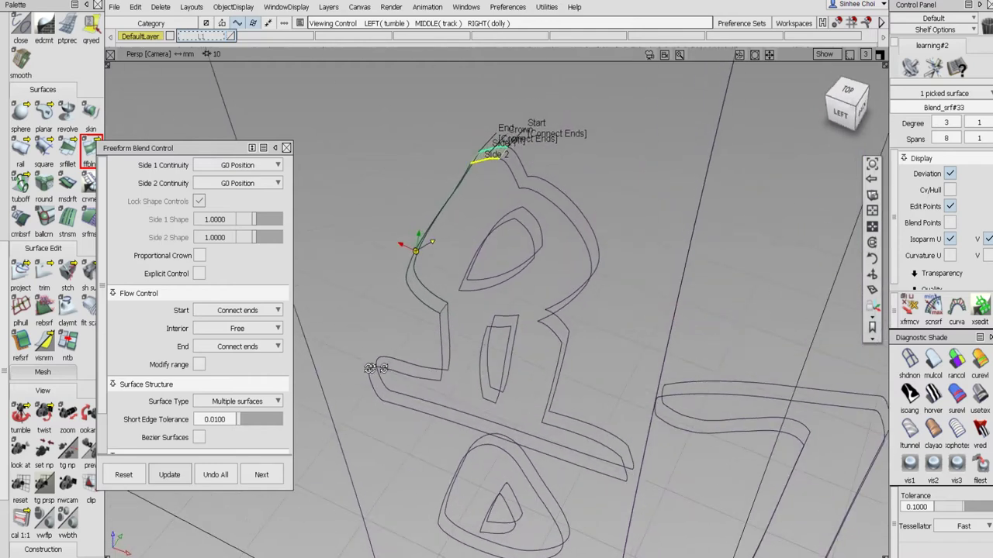
click(948, 241)
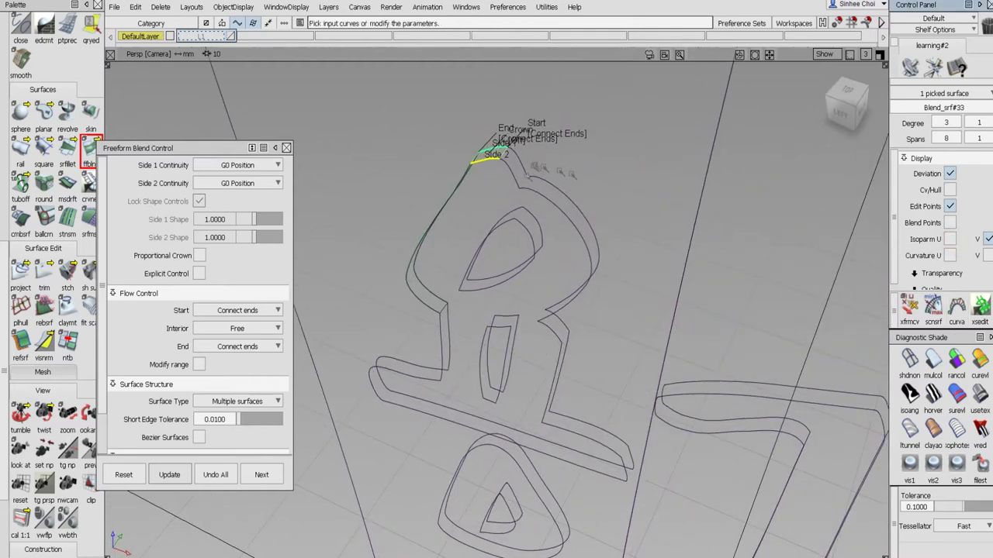
- Build a blend surface between the paired short edges descending from the tip of 용 to its notch
click(272, 475)
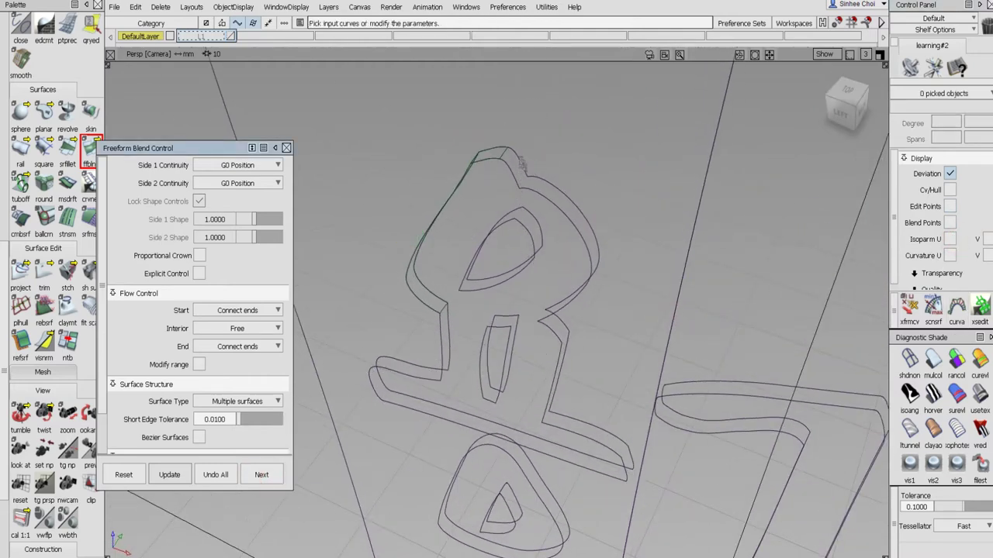
click(515, 155)
click(513, 174)
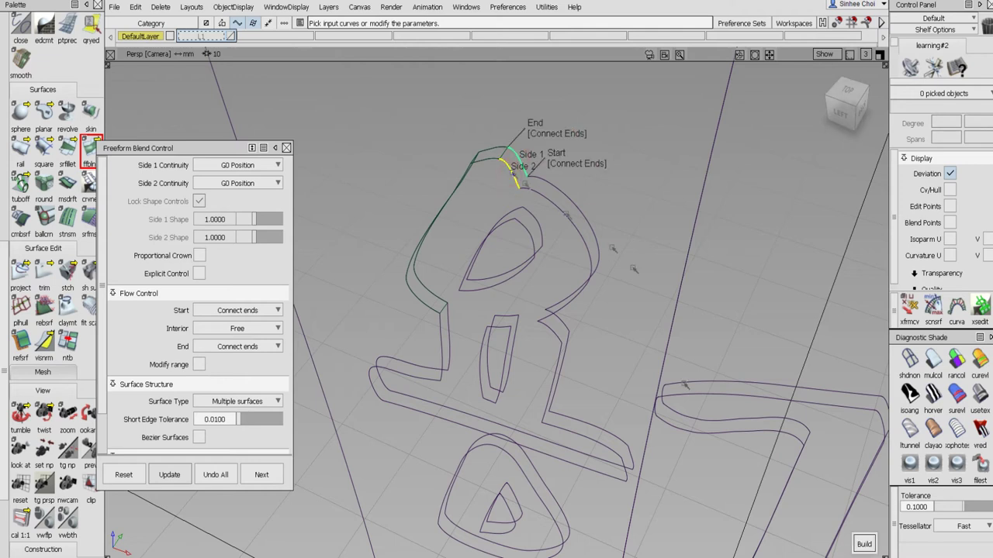
click(863, 543)
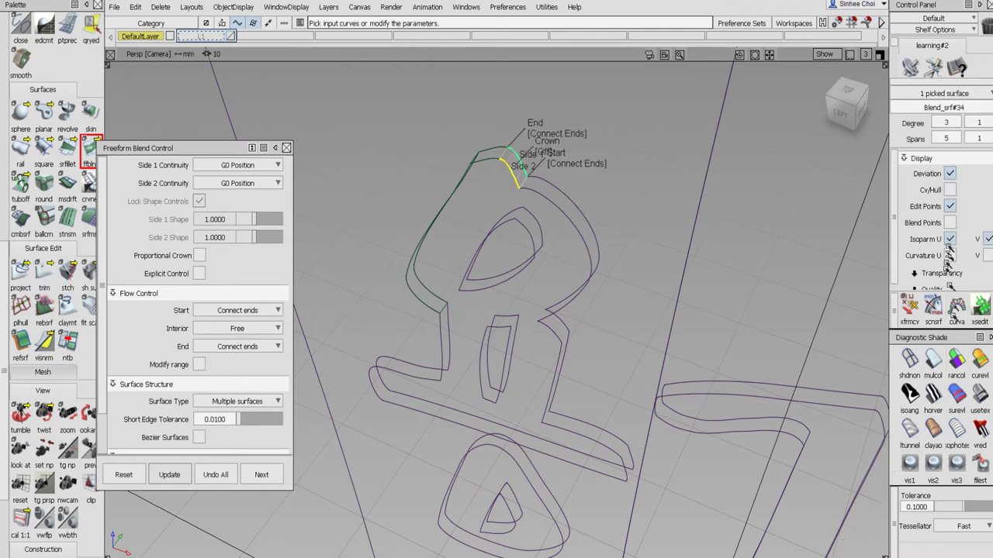
click(266, 475)
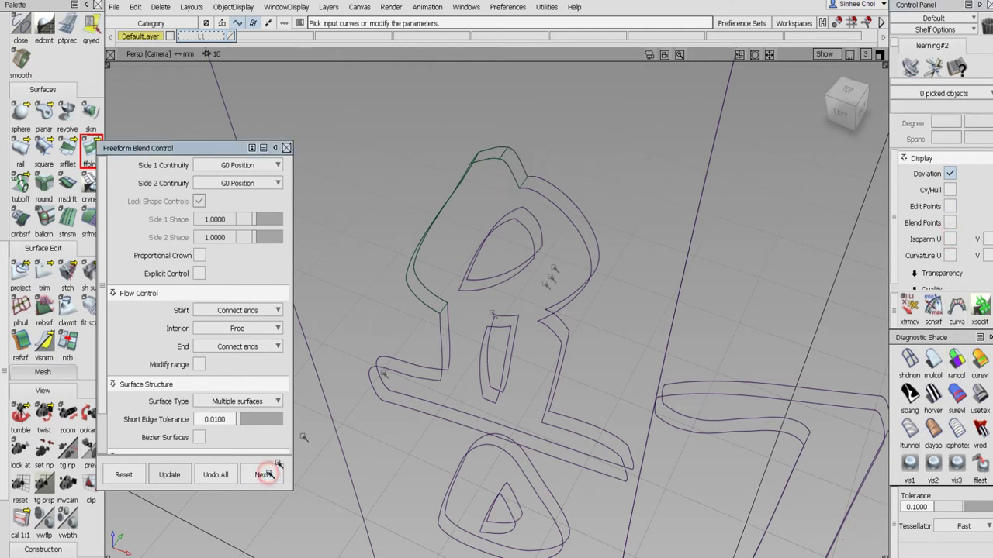
- Build a blend surface between the paired large curved right edges of 용's upper part, with its U isoparm display off
click(559, 191)
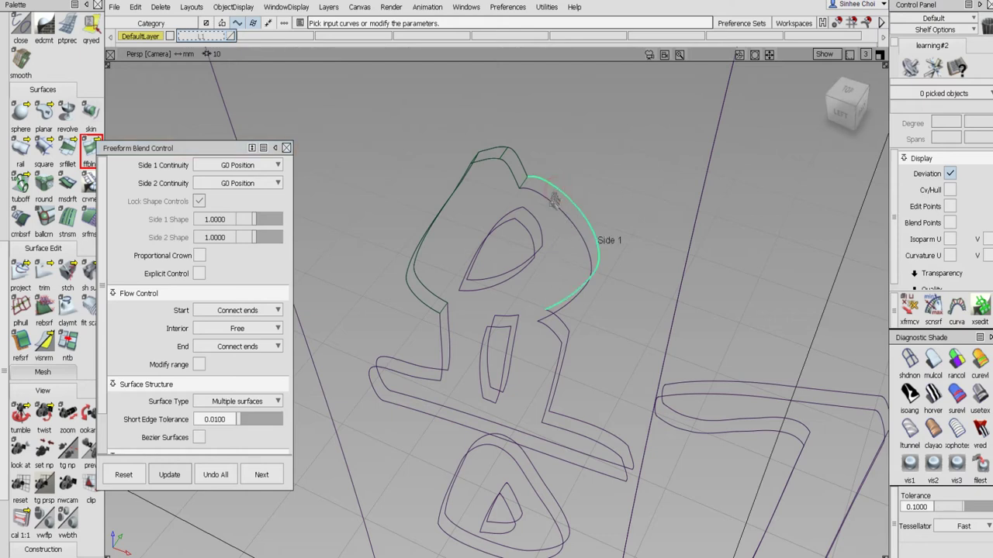
click(550, 206)
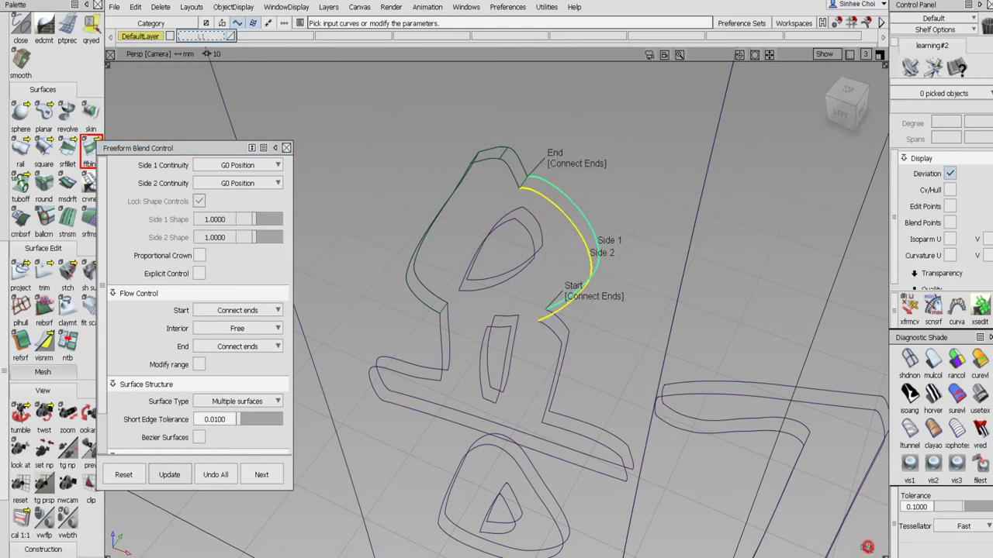
click(862, 543)
click(949, 239)
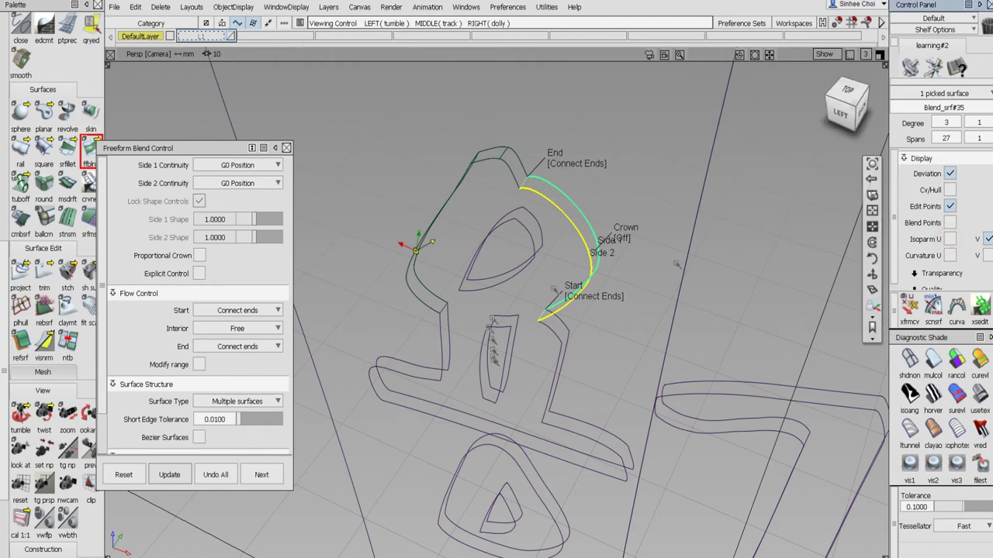
alt+shift+drag(554, 290, 346, 348)
click(261, 475)
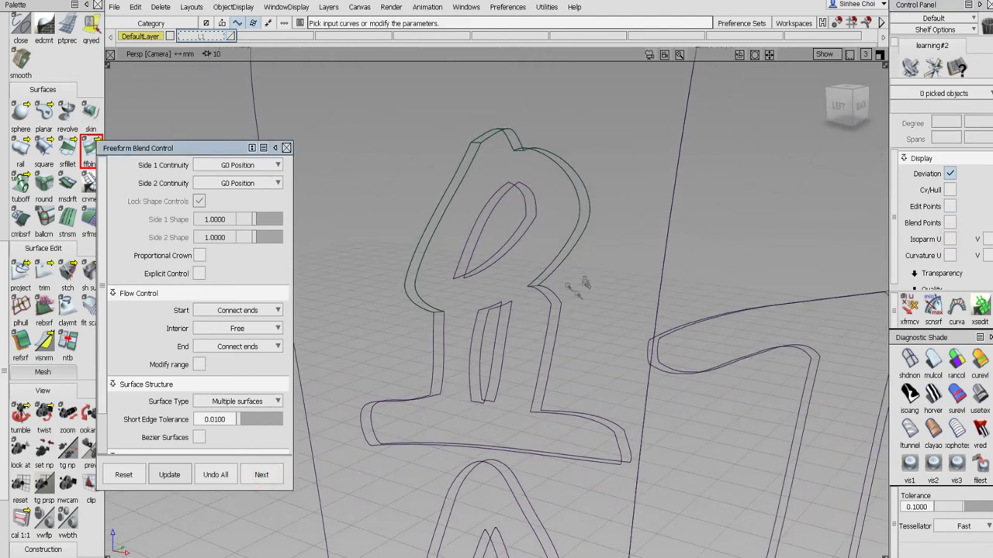
- Build blend surfaces between the paired short curved edges below 용's rounded right side and between the paired straight stem edges beneath them
click(550, 293)
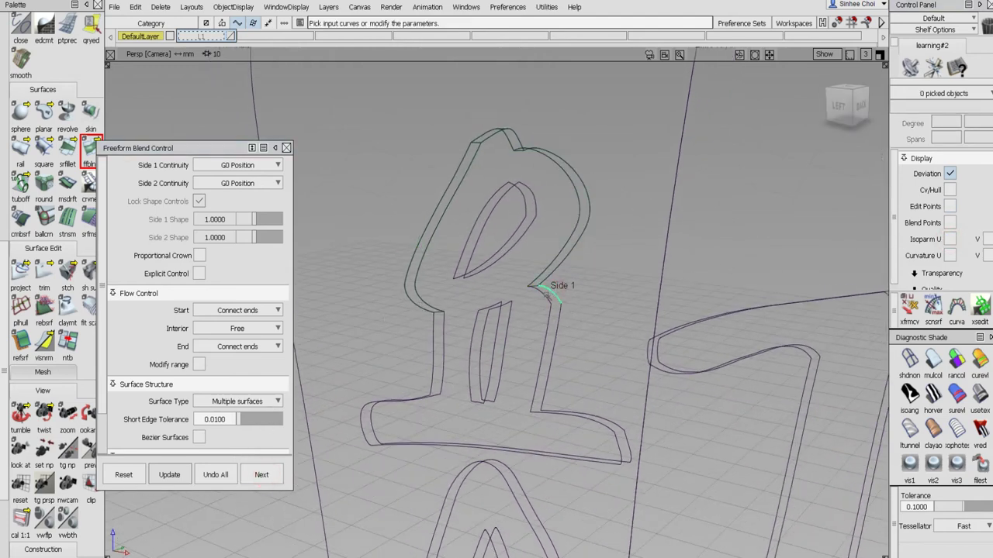
click(547, 295)
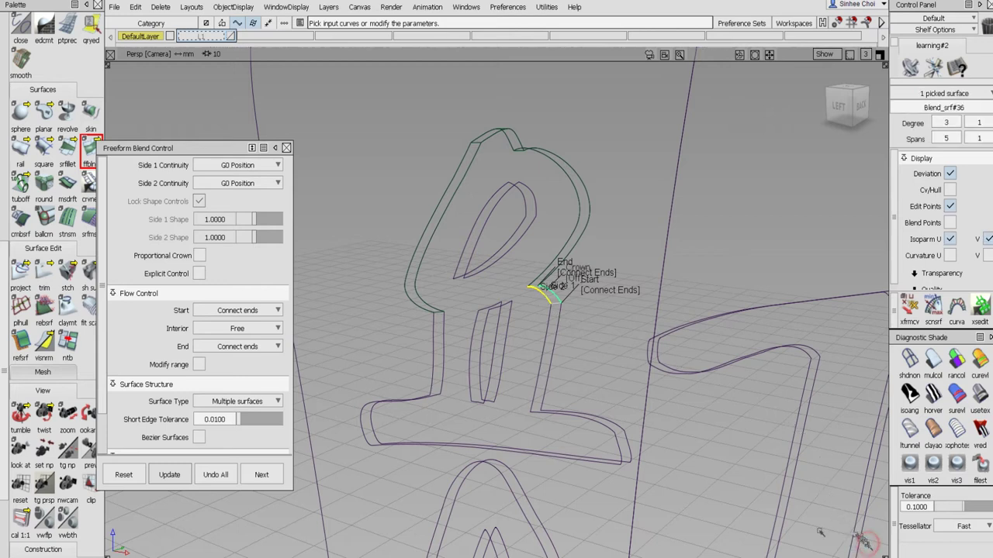
click(264, 475)
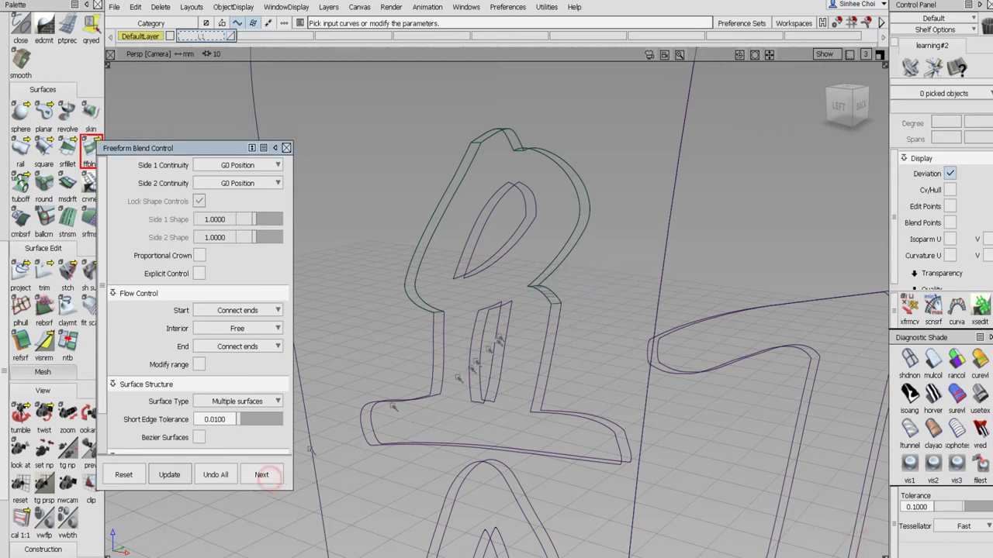
click(560, 322)
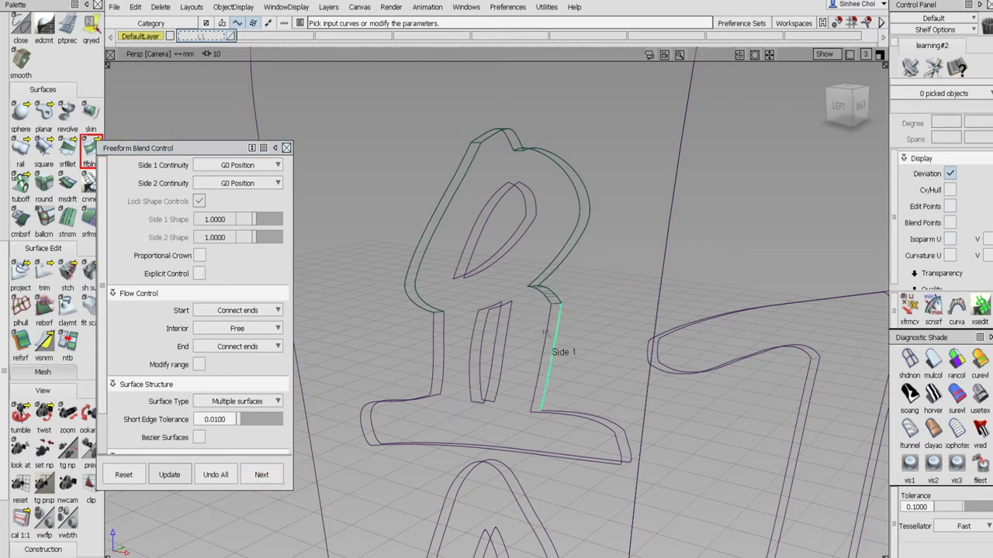
click(546, 334)
click(860, 542)
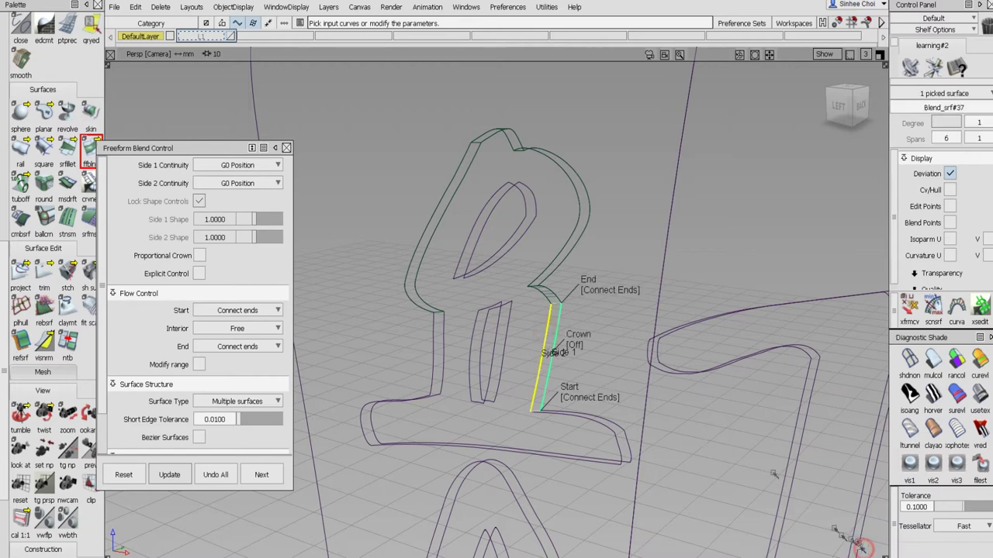
alt+shift+drag(627, 355, 590, 419)
click(264, 475)
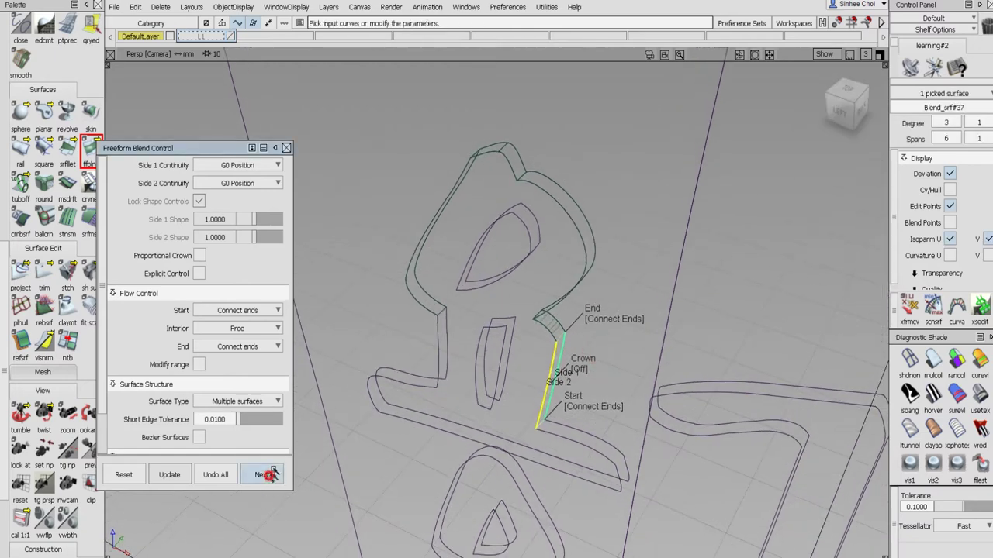
- Build a blend surface between the paired curved upper edges of 용's horizontal bar, running from the right stem to its right end
click(575, 429)
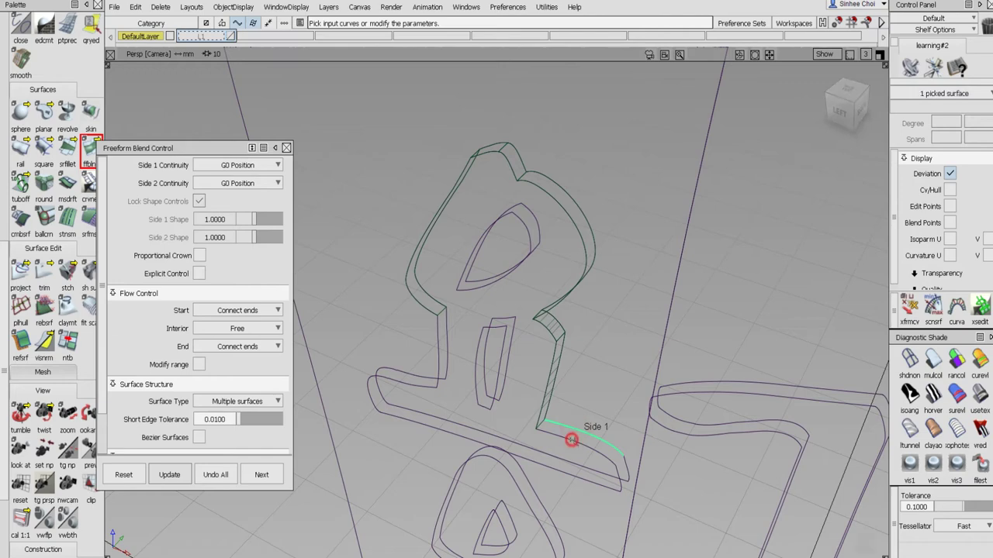
click(583, 445)
click(864, 544)
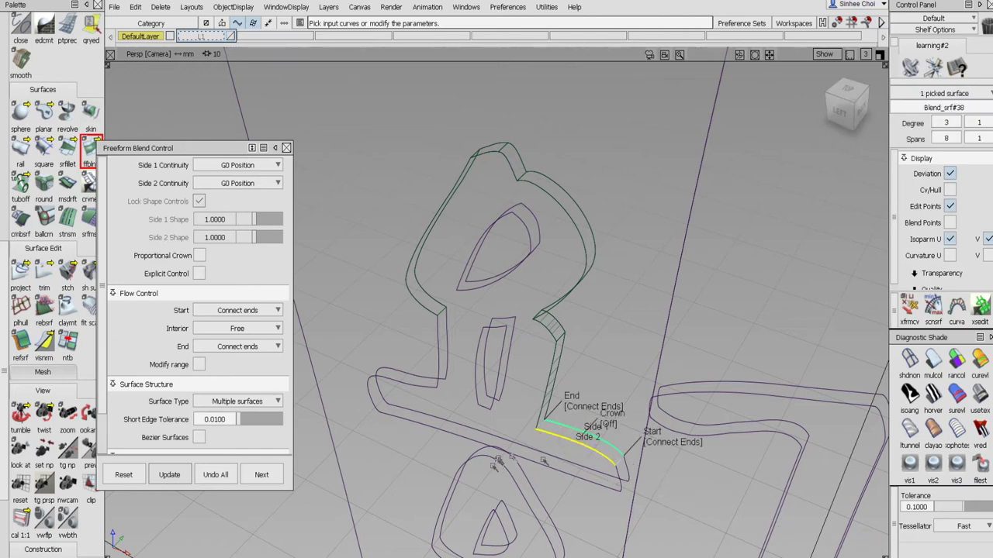
alt+shift+drag(497, 465, 511, 437)
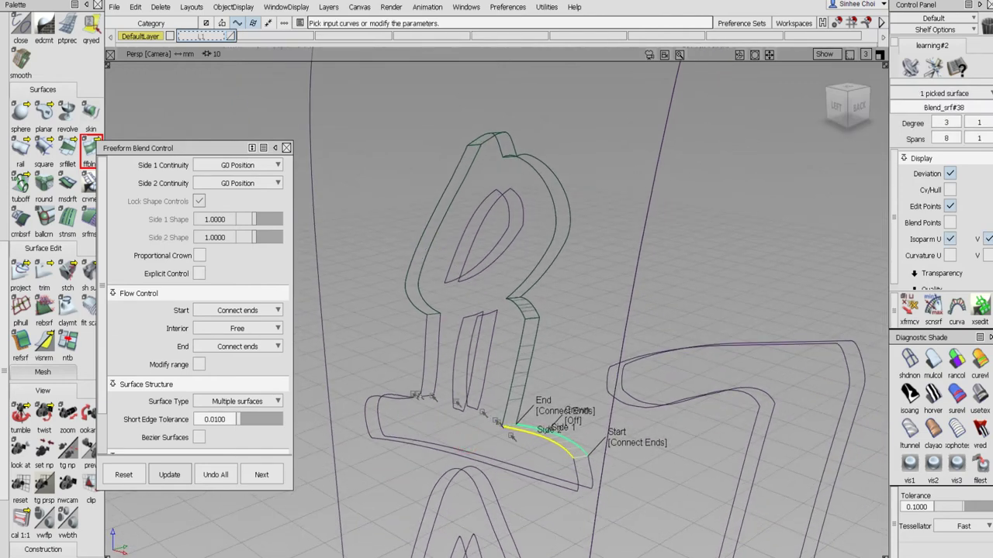
click(591, 471)
click(263, 475)
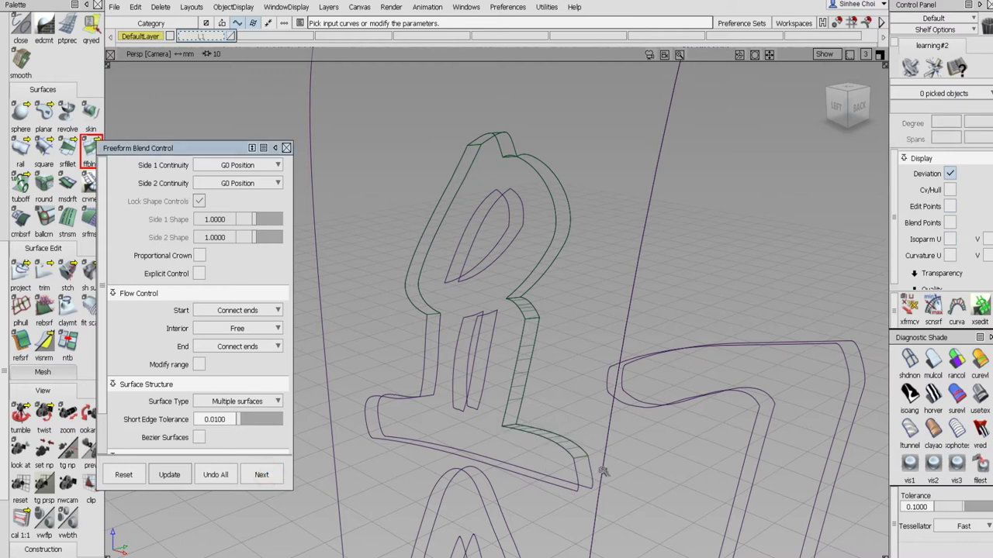
- Build a blend surface between the paired short end edges at the right end of 용's horizontal bar
click(592, 468)
click(576, 474)
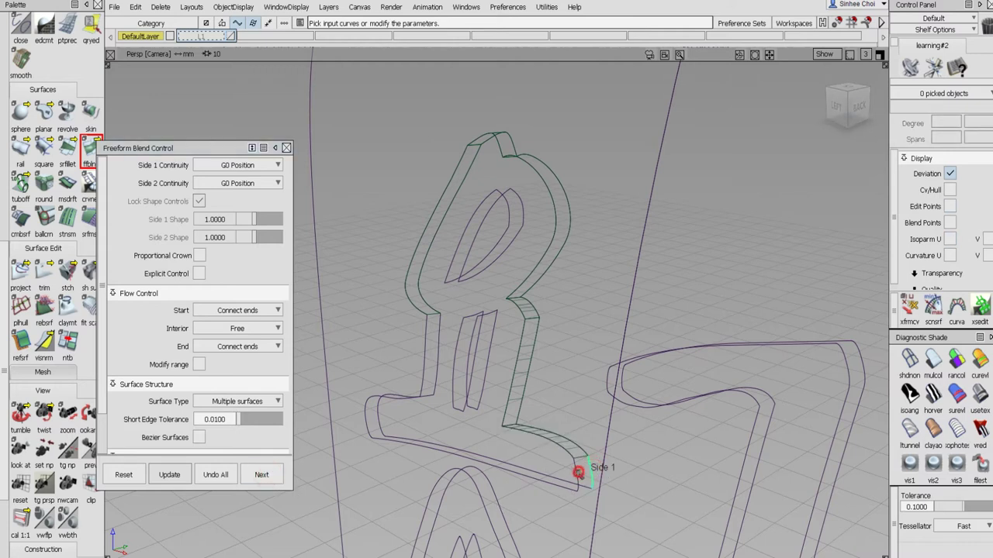
click(863, 543)
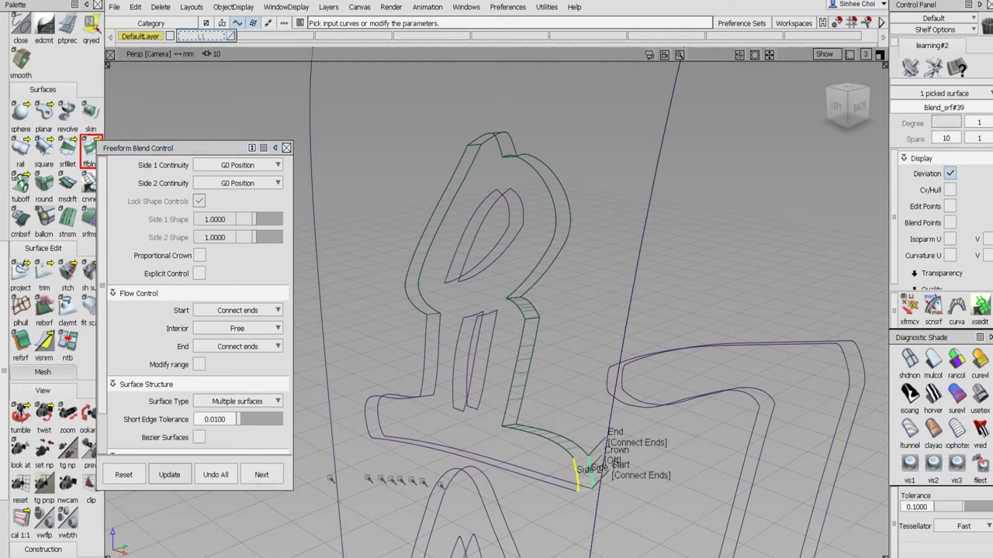
click(262, 474)
- Build a blend surface between the paired short underside edges of 용's horizontal bar, adjoining its right end
alt+shift+drag(554, 432, 567, 332)
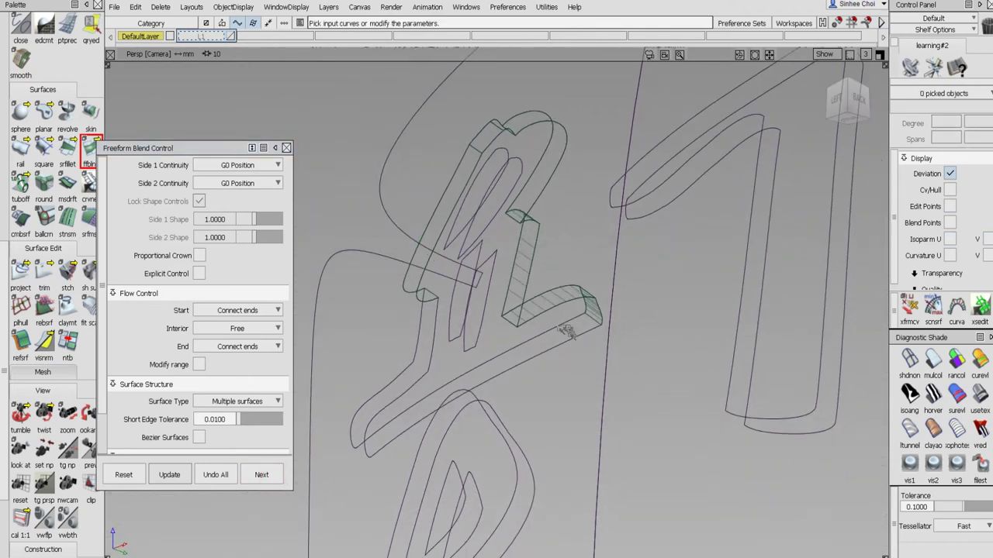
click(568, 342)
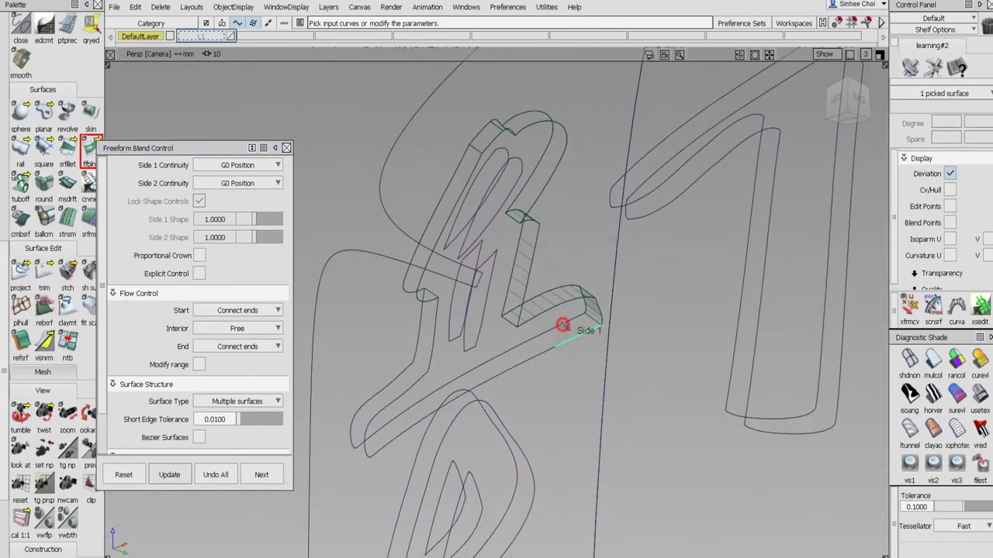
click(565, 327)
click(863, 544)
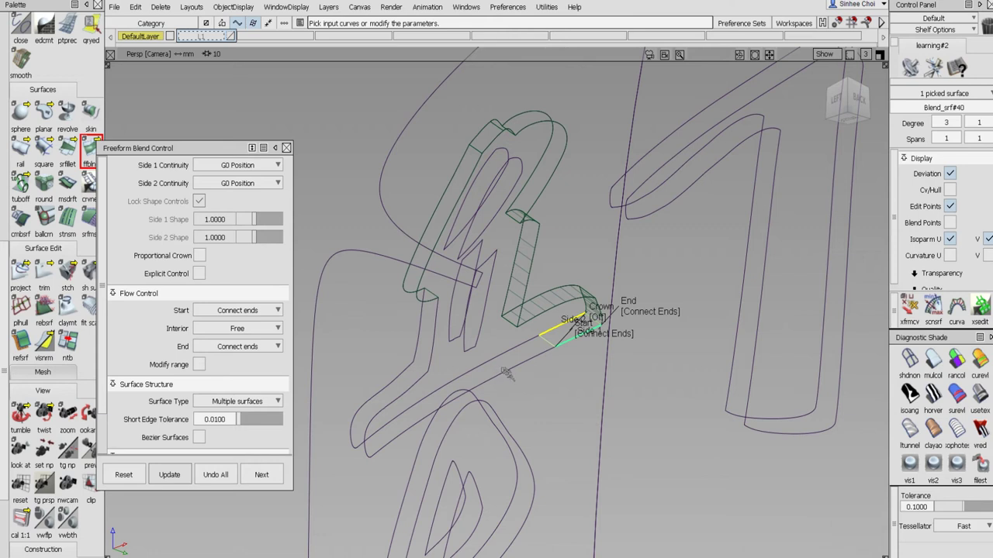
click(282, 472)
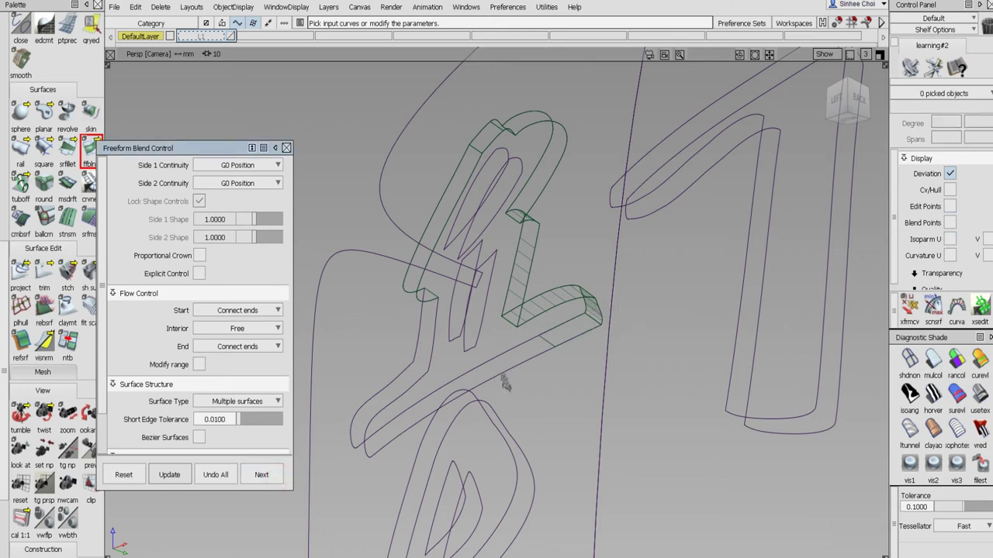
- Build a blend surface between the paired long underside edges of 용's horizontal bar
click(504, 378)
click(495, 358)
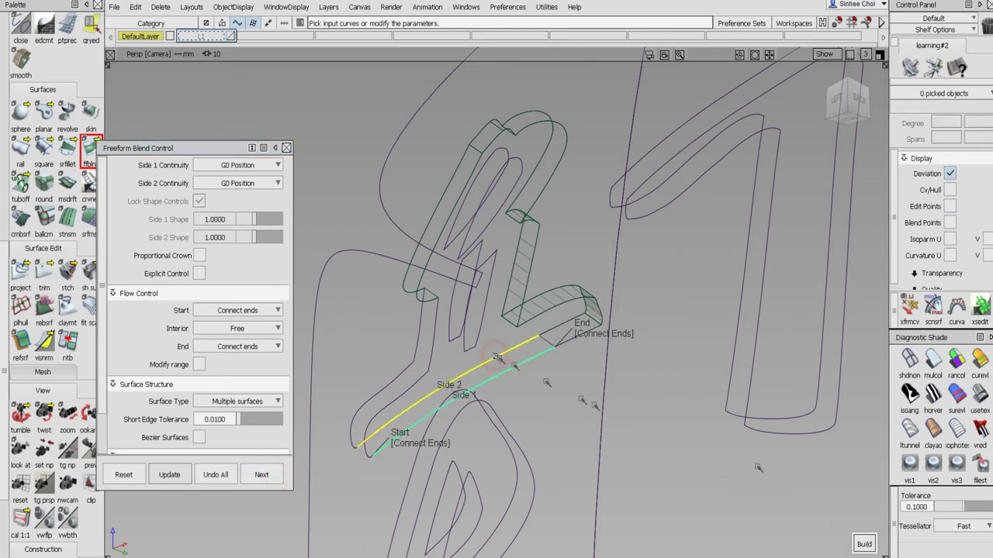
click(863, 543)
alt+shift+drag(605, 355, 755, 329)
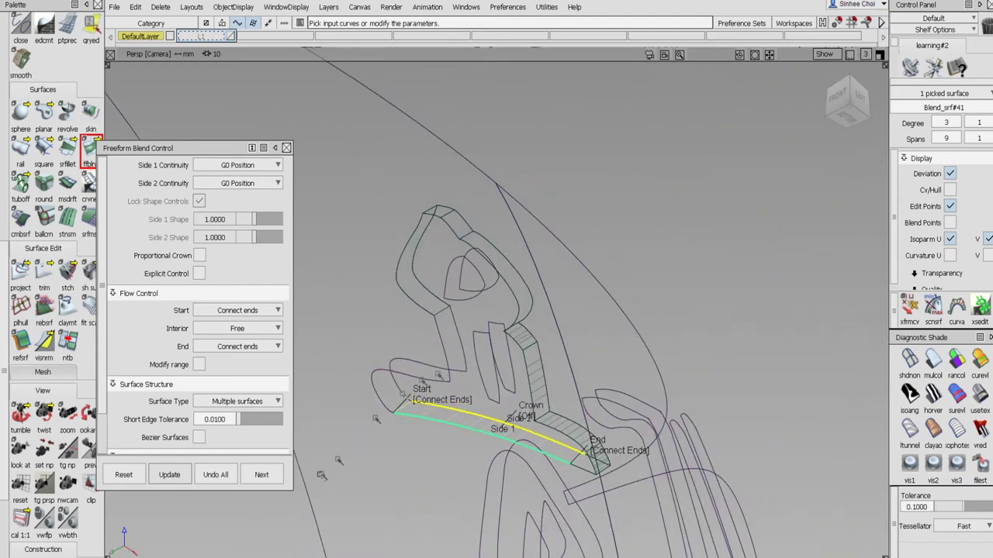
click(265, 475)
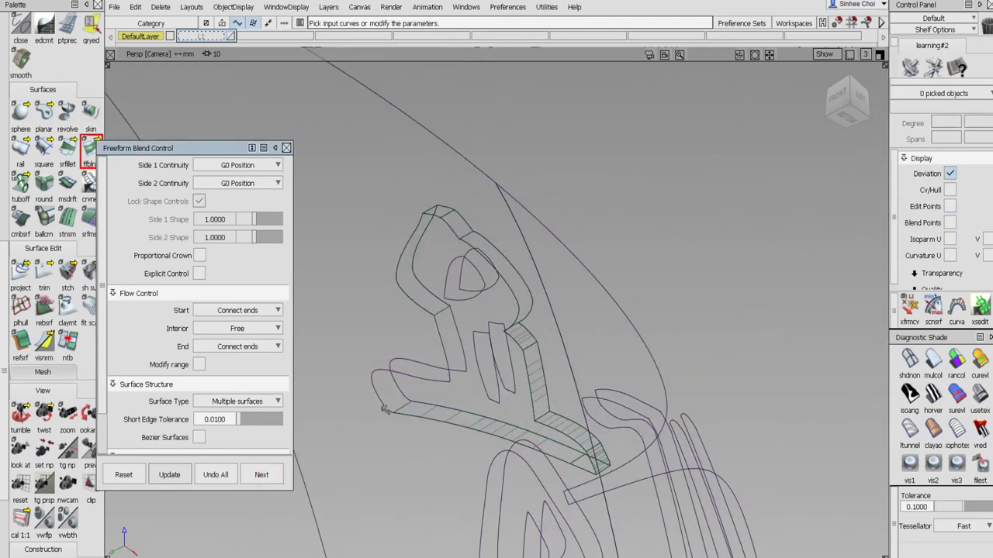
- Build a blend surface between the paired rounded edges at the left end of 용's horizontal bar
click(384, 409)
click(396, 380)
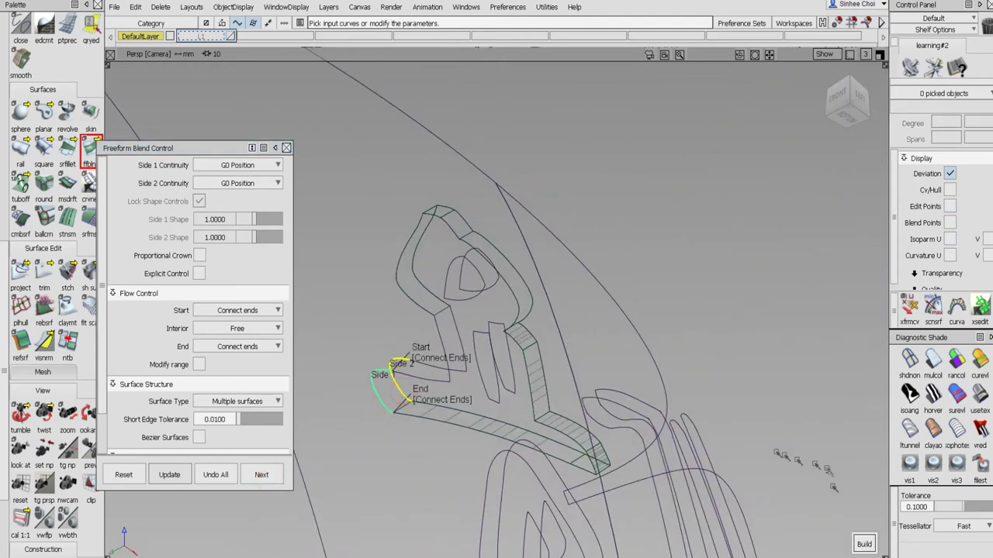
click(863, 540)
alt+shift+drag(660, 372, 324, 482)
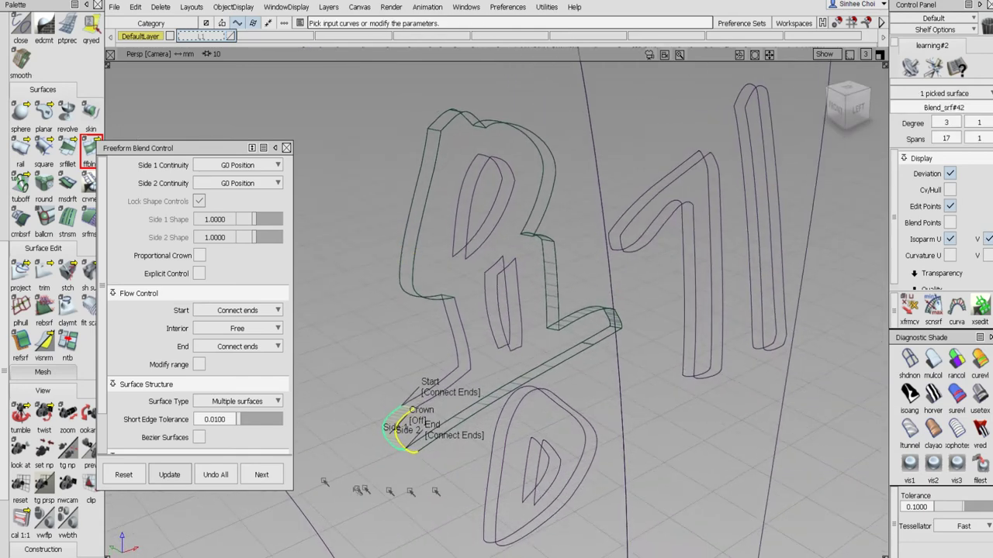
click(281, 479)
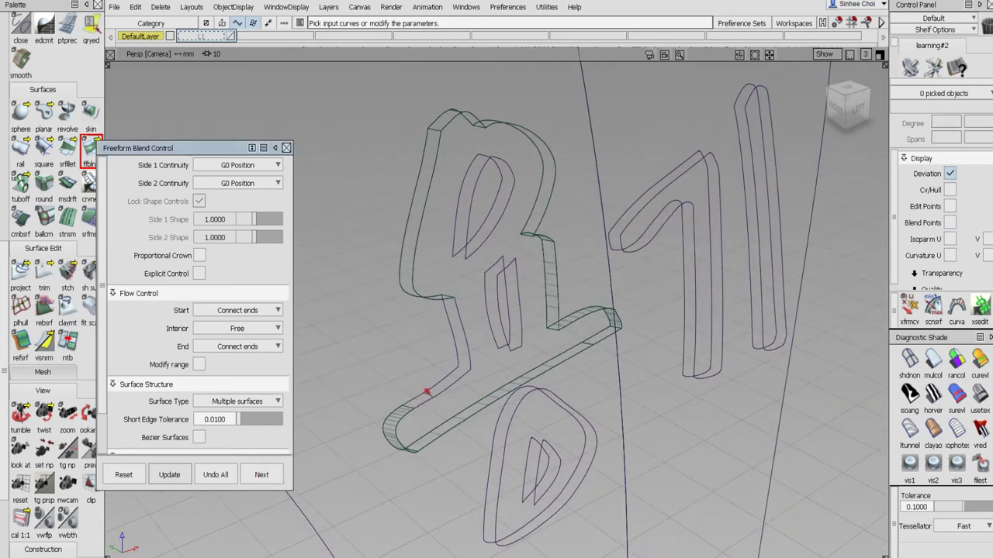
click(432, 396)
key(shift+alt)
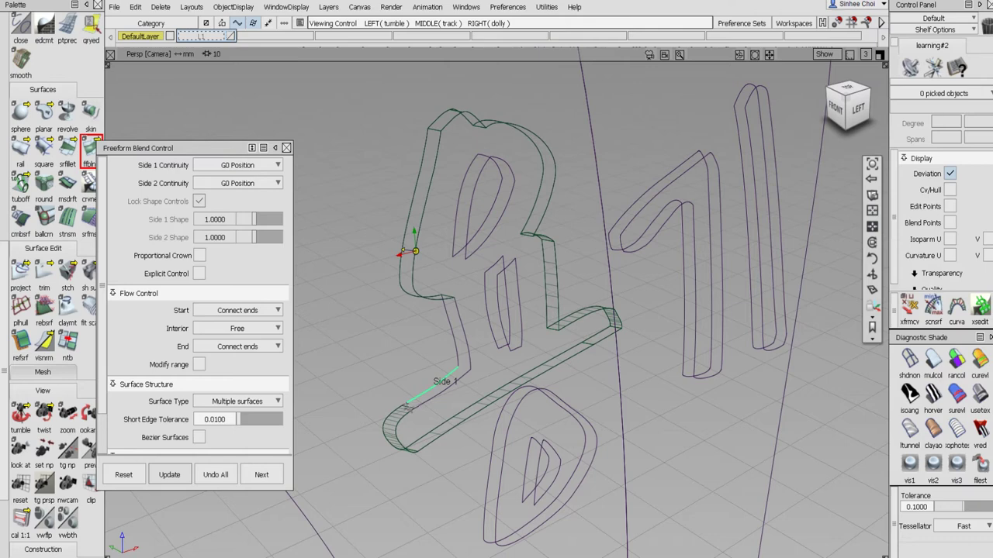
alt+shift+right_drag(407, 404, 527, 388)
click(259, 475)
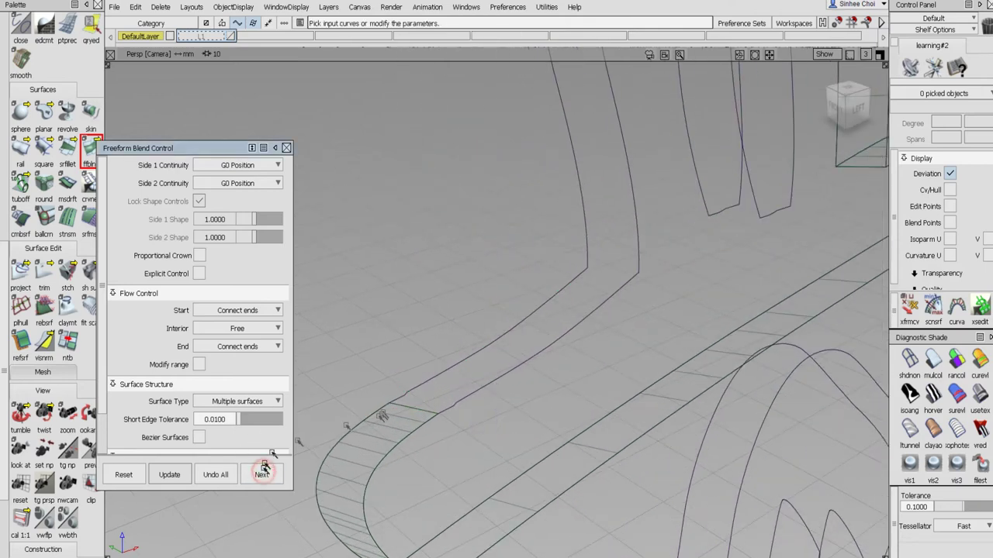
- Build a blend surface between the paired tiny edge segments on top of 용's horizontal bar, next to its rounded left end
click(401, 399)
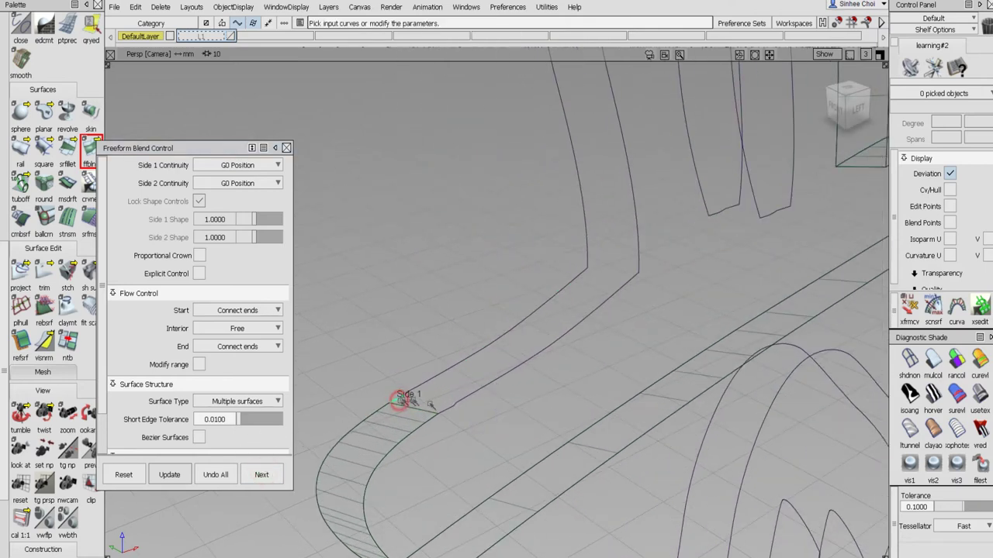
click(447, 412)
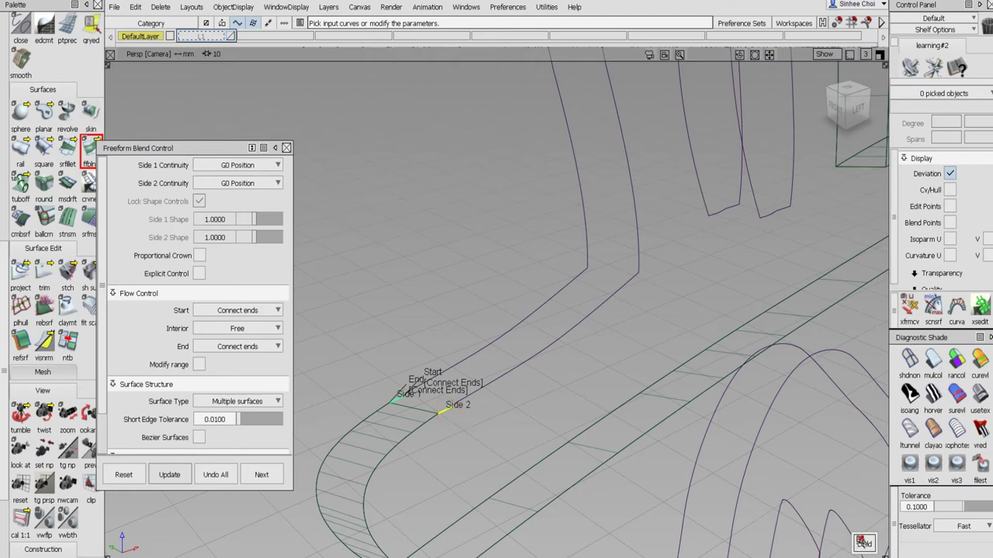
click(863, 543)
click(261, 474)
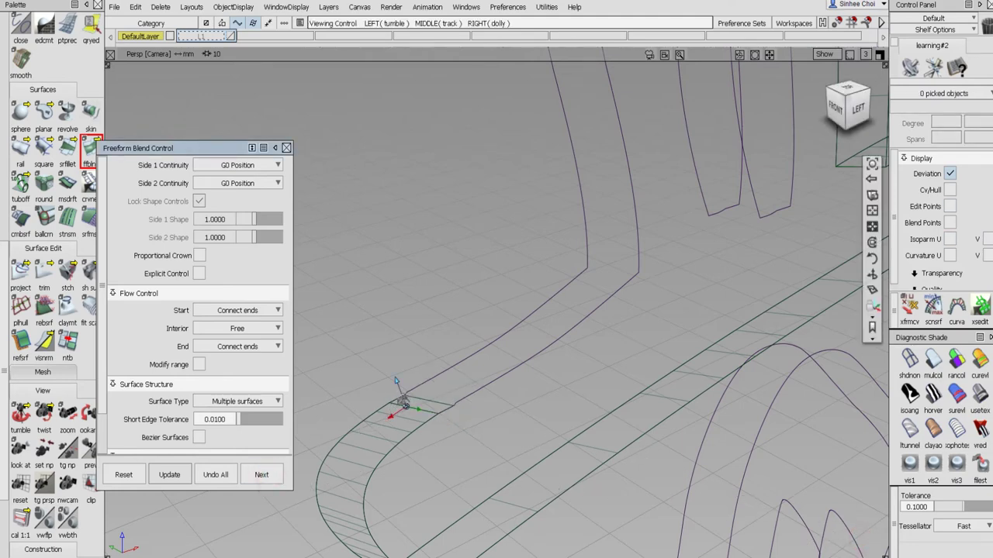
- Build a blend surface between the second pair of tiny edge segments on 용's bar, just before its long upper-left curve
alt+shift+click(406, 396)
alt+shift+right_drag(443, 405, 470, 397)
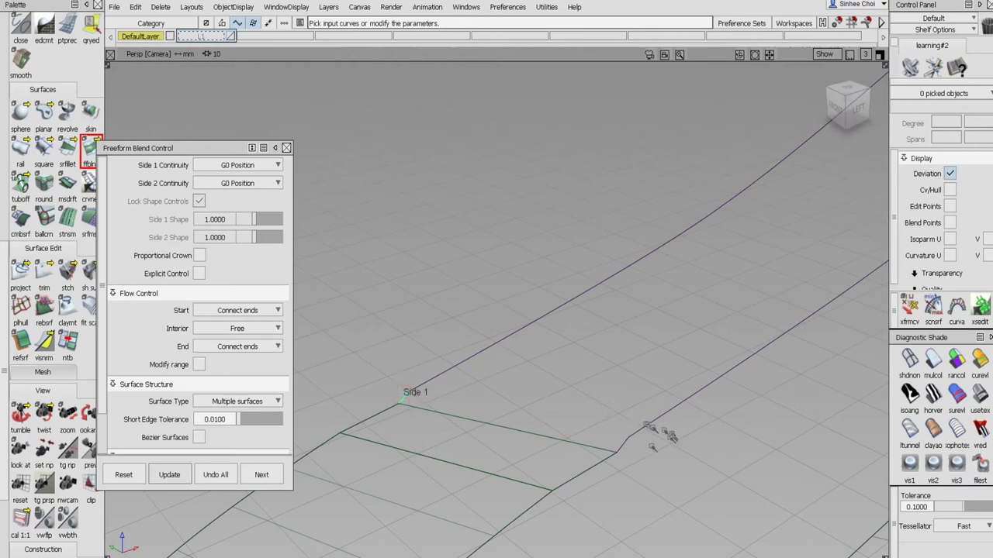
click(620, 444)
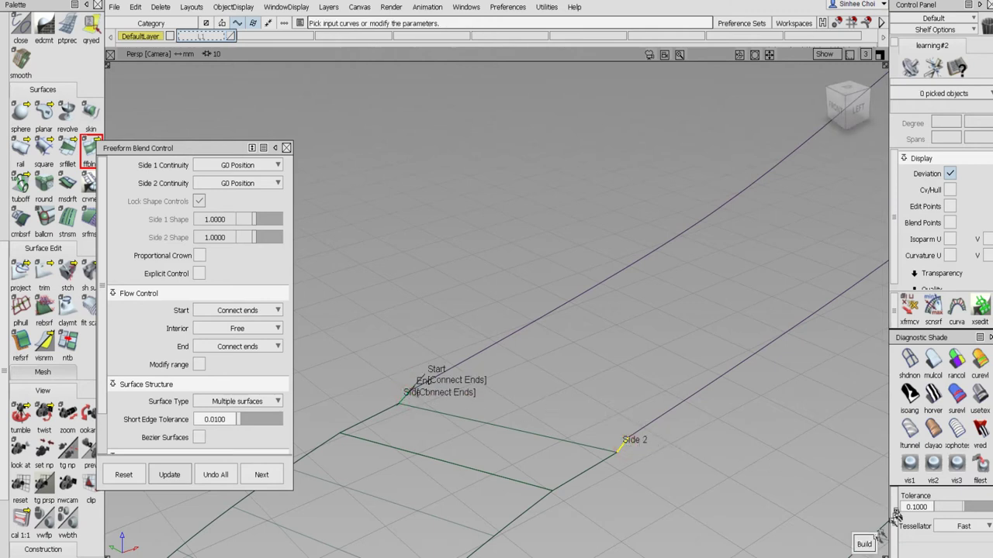
click(258, 473)
- Build a blend surface between the paired upper-left edges of 용's horizontal bar, running to the foot of the left stem
click(434, 380)
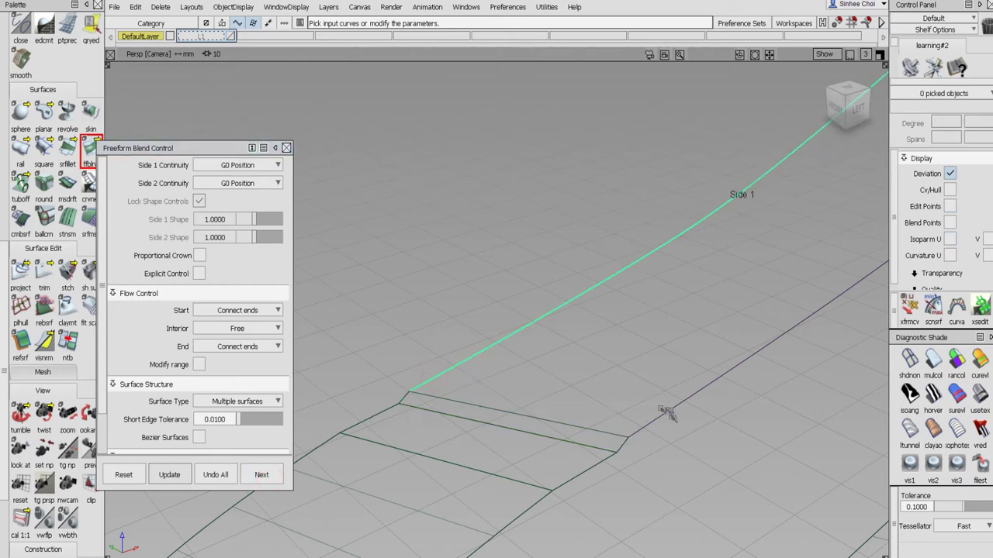
click(667, 412)
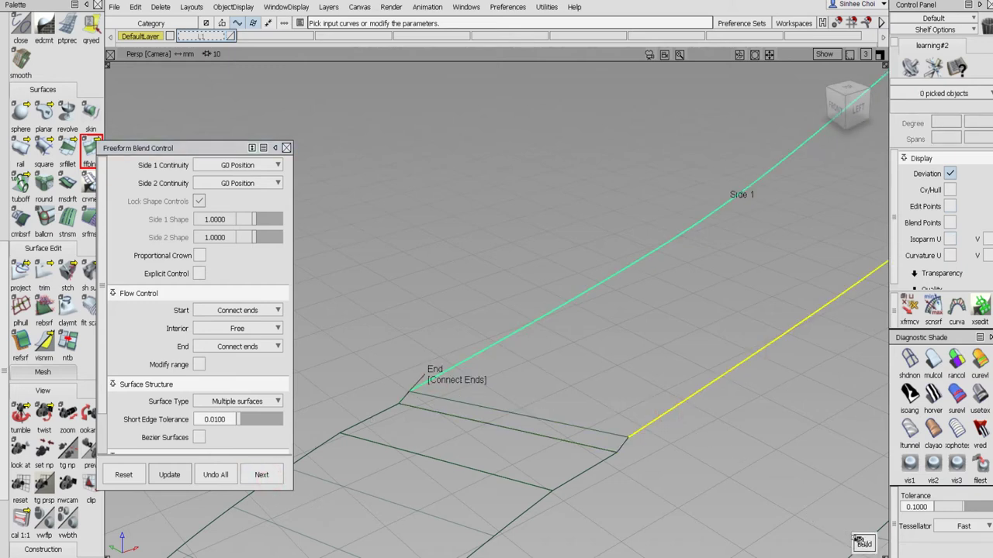
click(860, 542)
alt+shift+right_drag(705, 393, 666, 436)
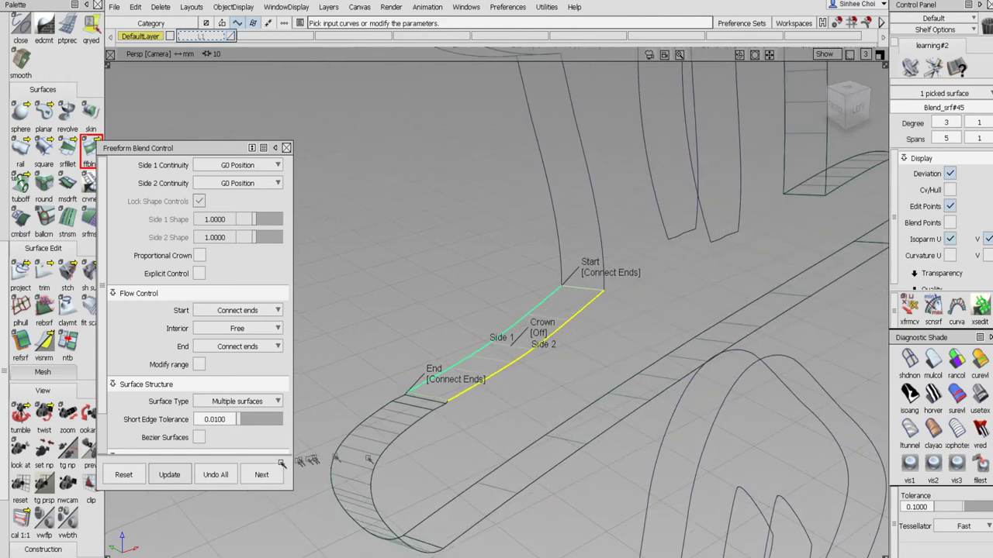
click(264, 474)
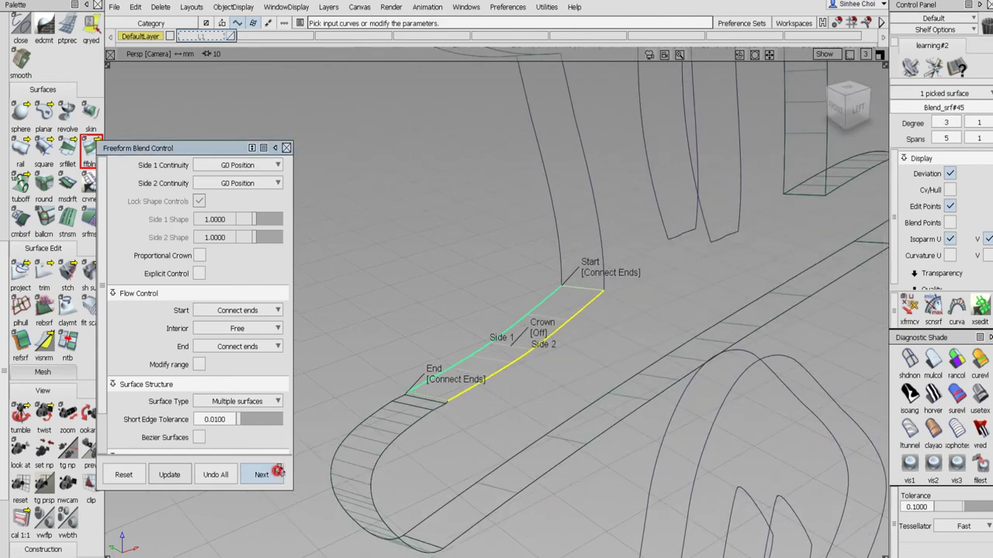
- Build a blend surface between the paired outer edges of 용's left stem above the horizontal bar
click(564, 276)
click(604, 277)
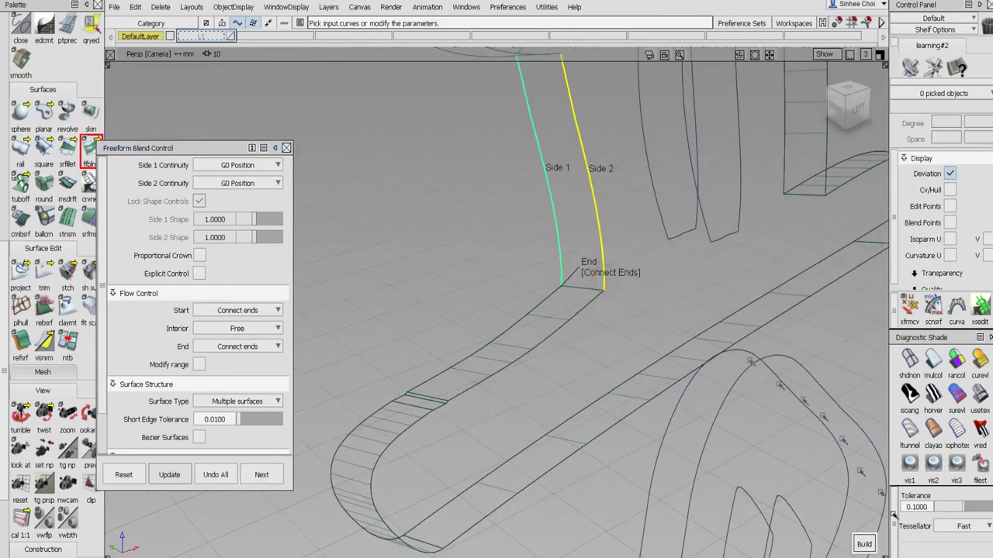
click(861, 542)
alt+shift+right_drag(804, 287, 733, 335)
alt+shift+middle_drag(725, 314, 727, 366)
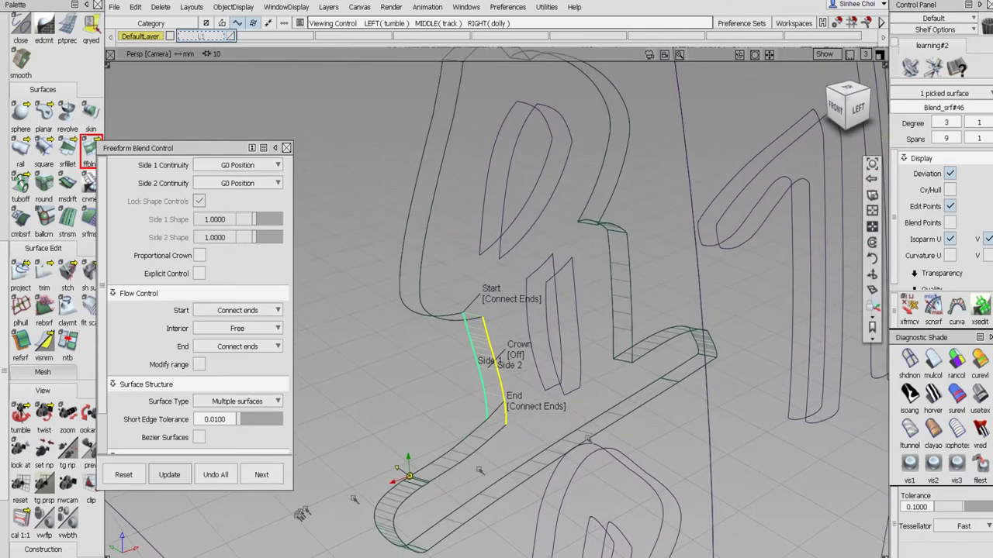
click(261, 475)
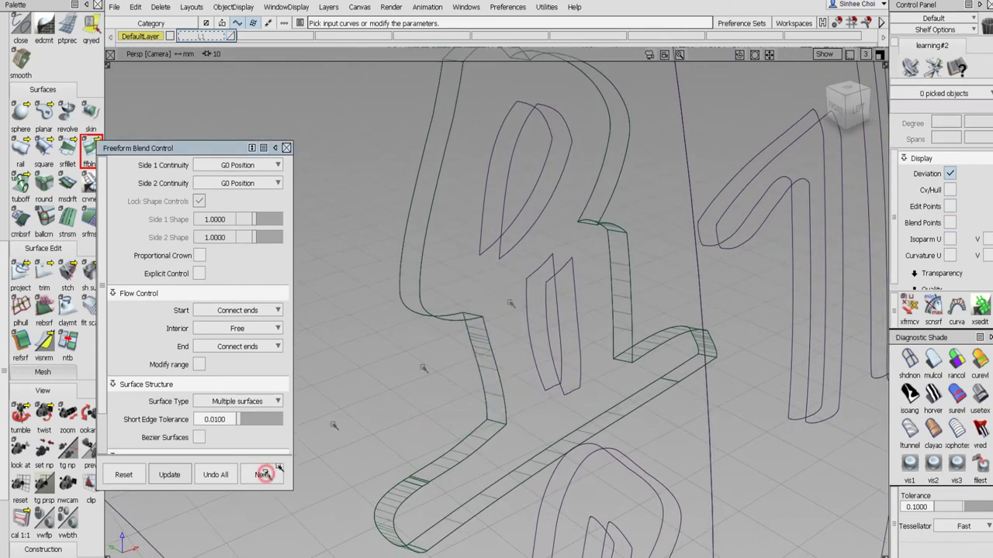
- Build a blend surface between the paired long left edges of the teardrop opening in 용's upper circle
click(483, 226)
click(500, 224)
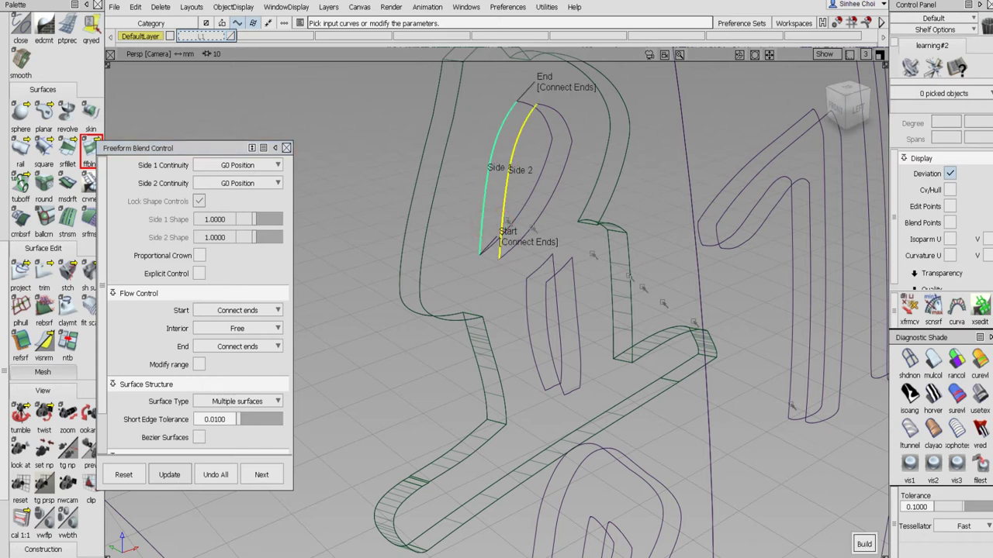
click(863, 545)
click(263, 475)
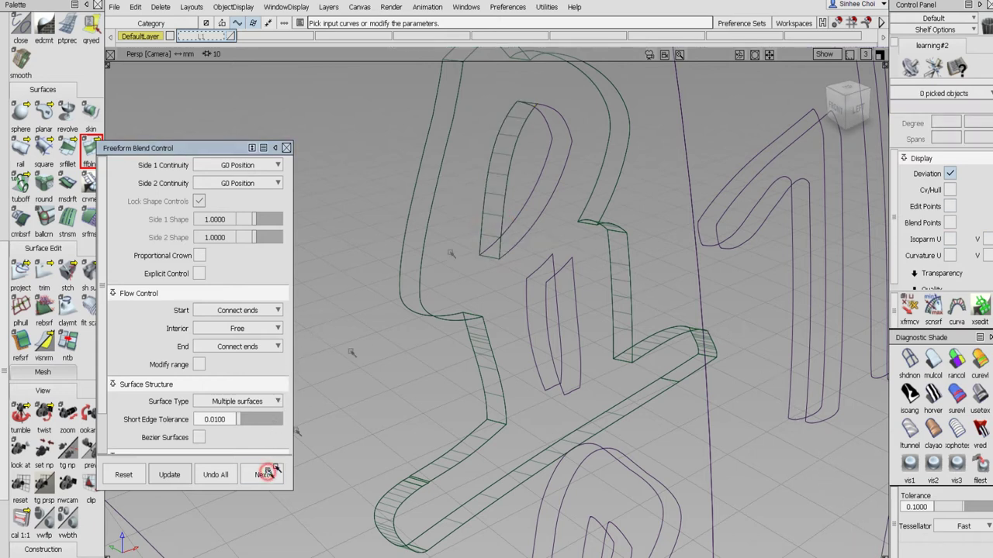
- Build a blend surface between the paired short edges beside the top corner of 용's teardrop opening
click(549, 123)
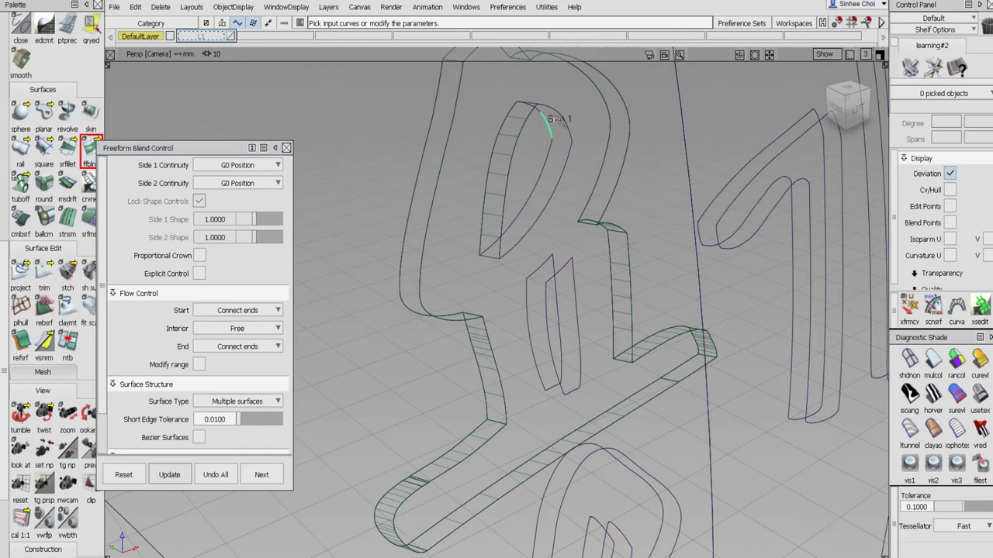
alt+shift+drag(589, 164, 390, 231)
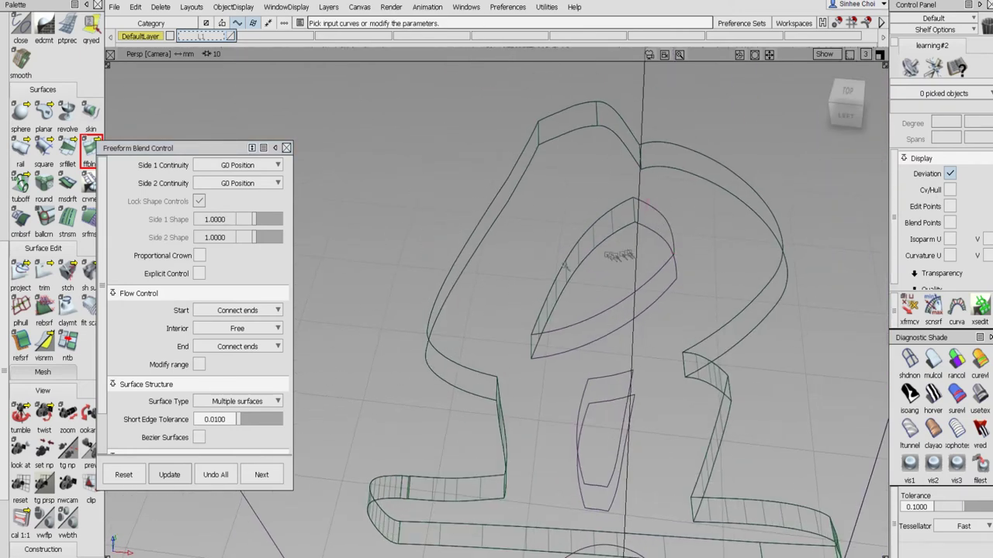
click(655, 206)
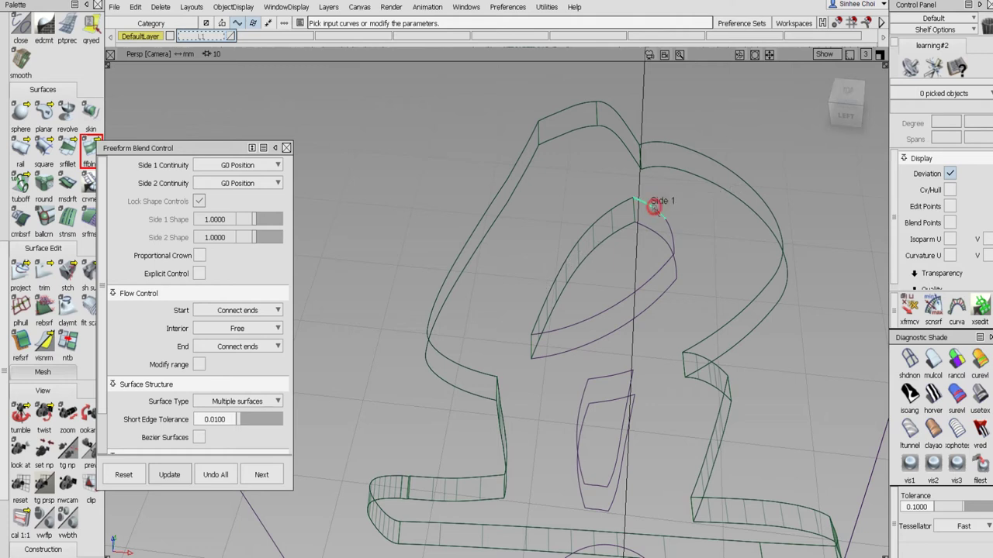
click(650, 231)
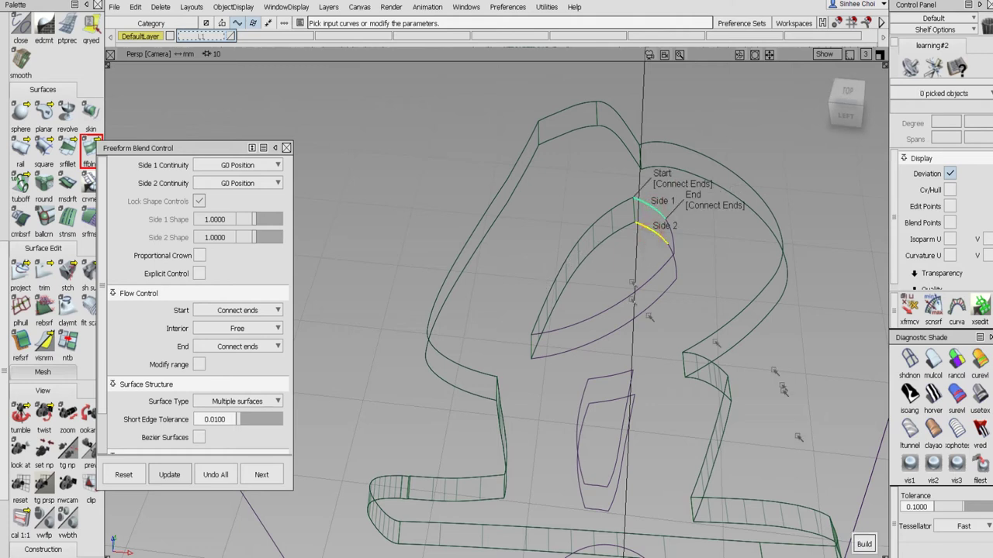
click(863, 543)
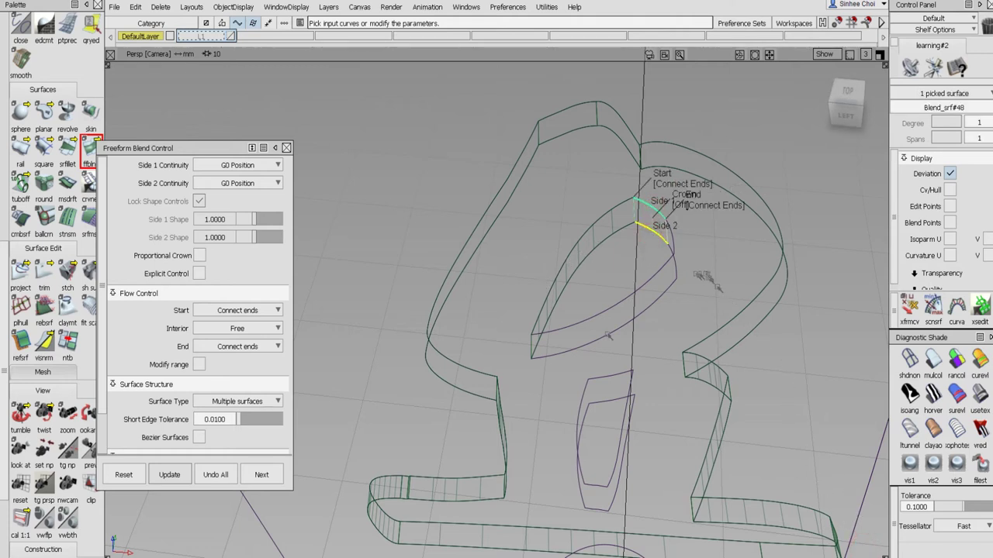
click(276, 477)
- Build a blend surface between the next pair of short edges on the upper-right side of 용's teardrop opening
alt+shift+drag(715, 308, 669, 198)
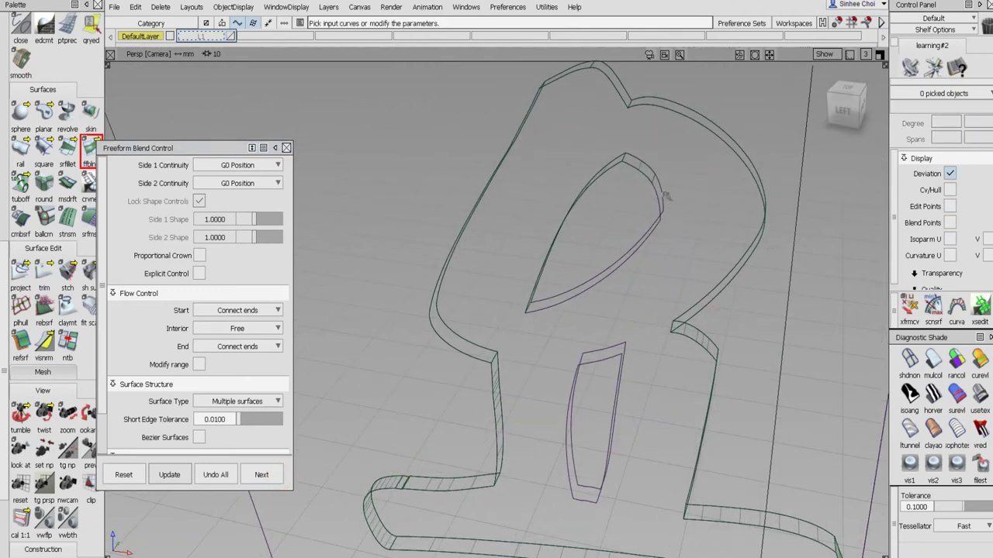
click(659, 192)
click(660, 211)
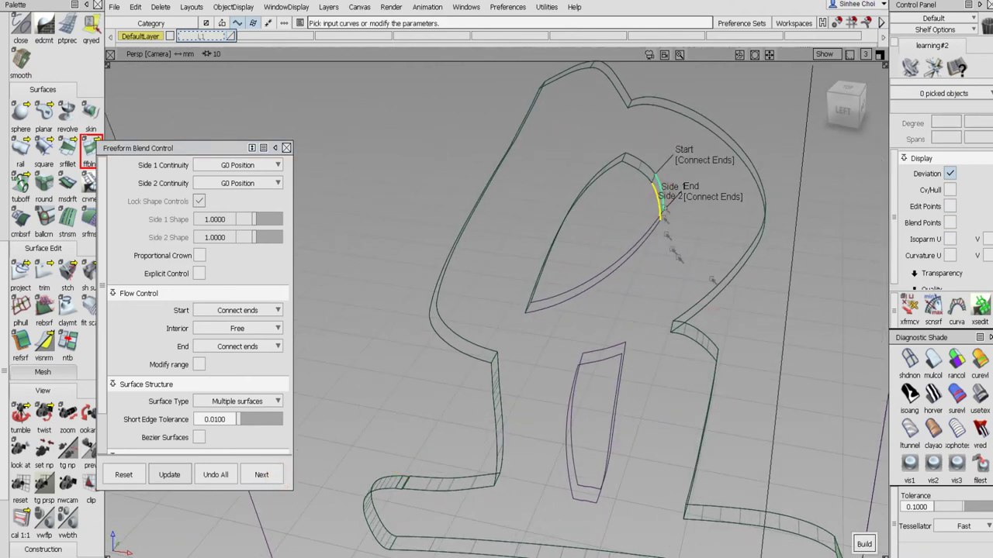
mouse_move(708, 285)
alt+shift+mouse_down()
mouse_move(632, 279)
mouse_move(649, 251)
alt+shift+mouse_up()
click(872, 546)
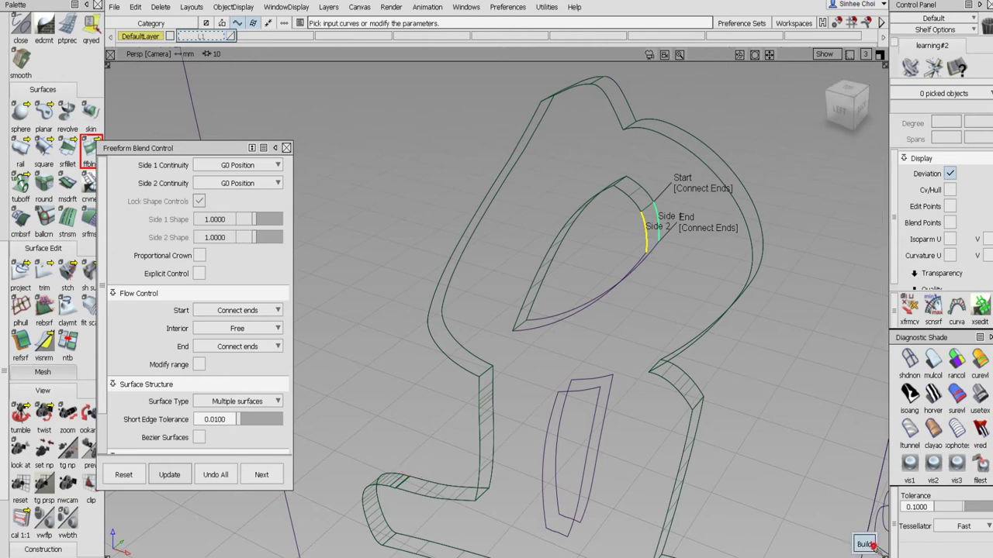
alt+shift+drag(773, 404, 754, 310)
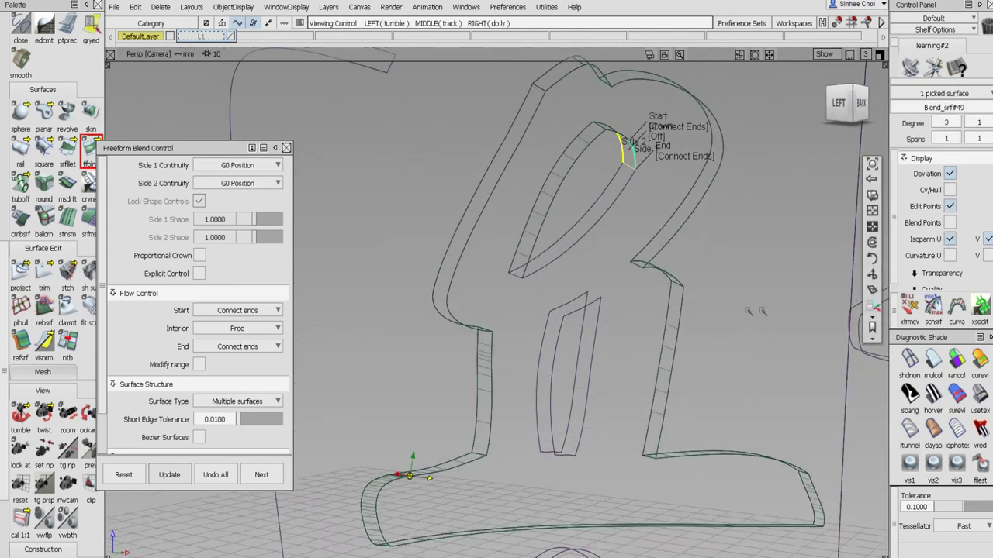
click(261, 474)
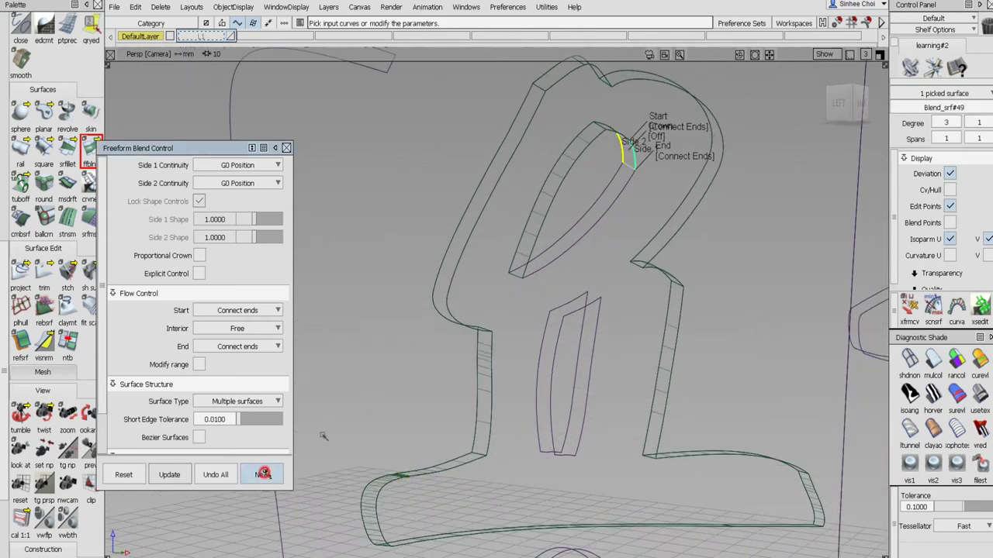
- Build a blend surface between the paired long lower-right edges of 용's teardrop opening
click(603, 217)
click(599, 211)
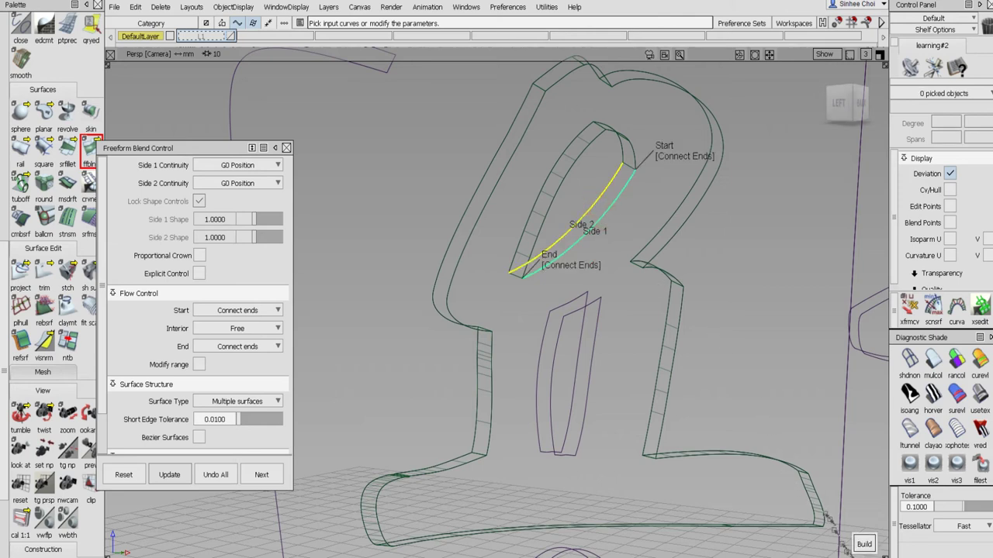
click(863, 545)
click(276, 475)
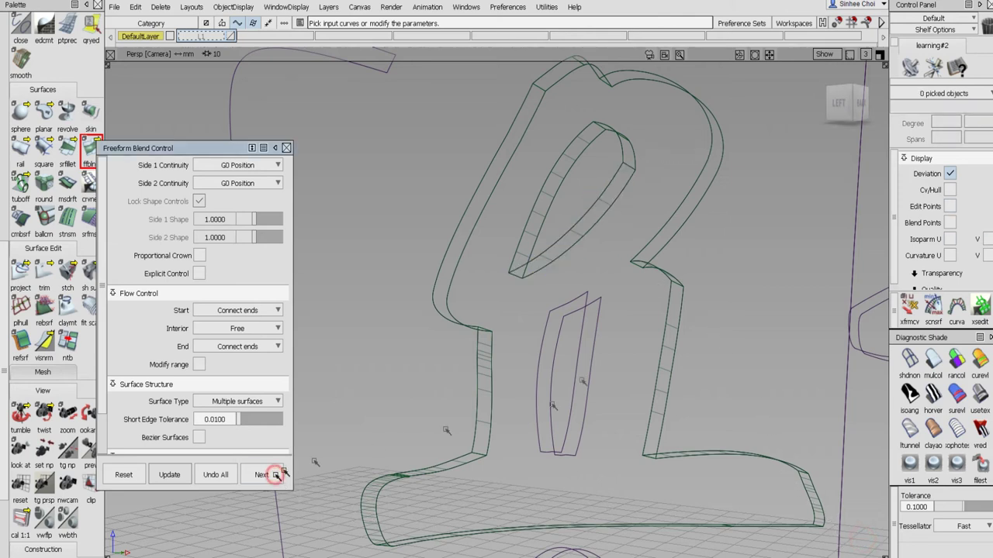
- Build a blend surface between the paired slanted top edges of the narrow opening between 용's two stems
click(580, 311)
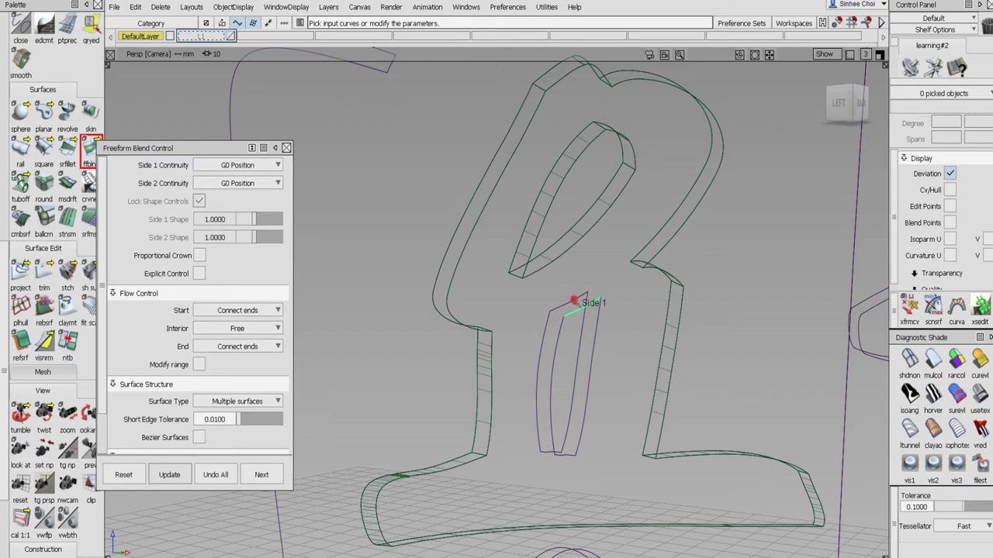
click(564, 305)
click(863, 543)
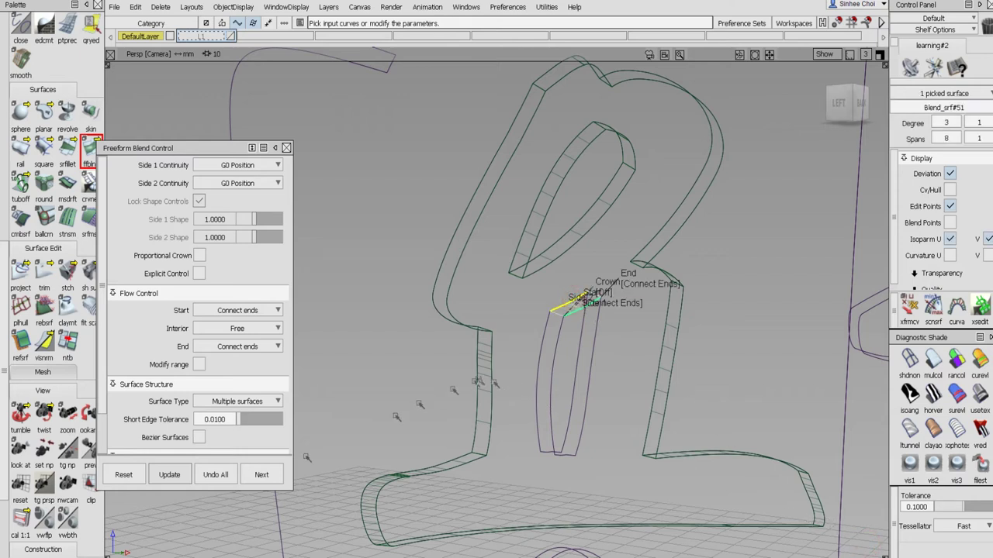
click(273, 473)
- Build a blend surface between the paired lower-left edges of the narrow opening between 용's stems
click(549, 381)
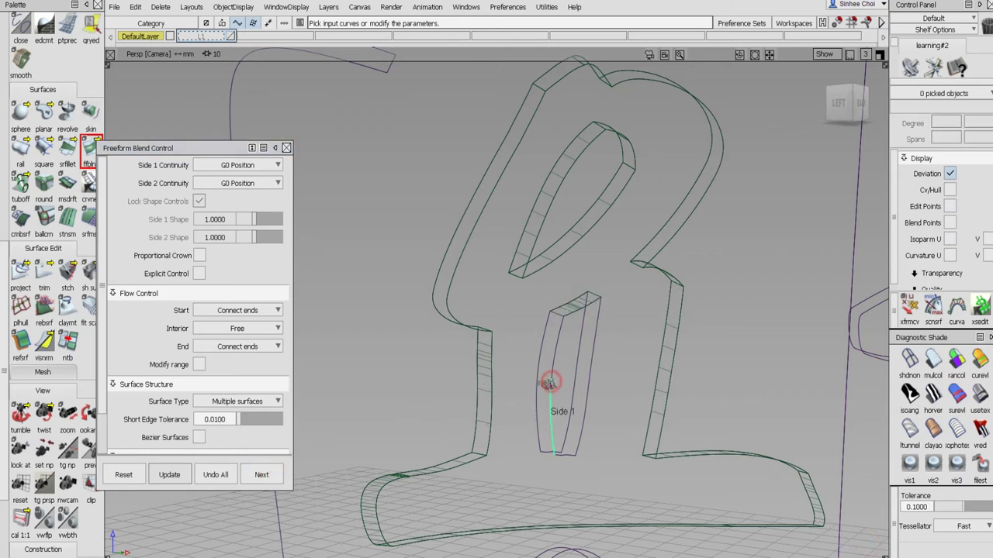
click(537, 398)
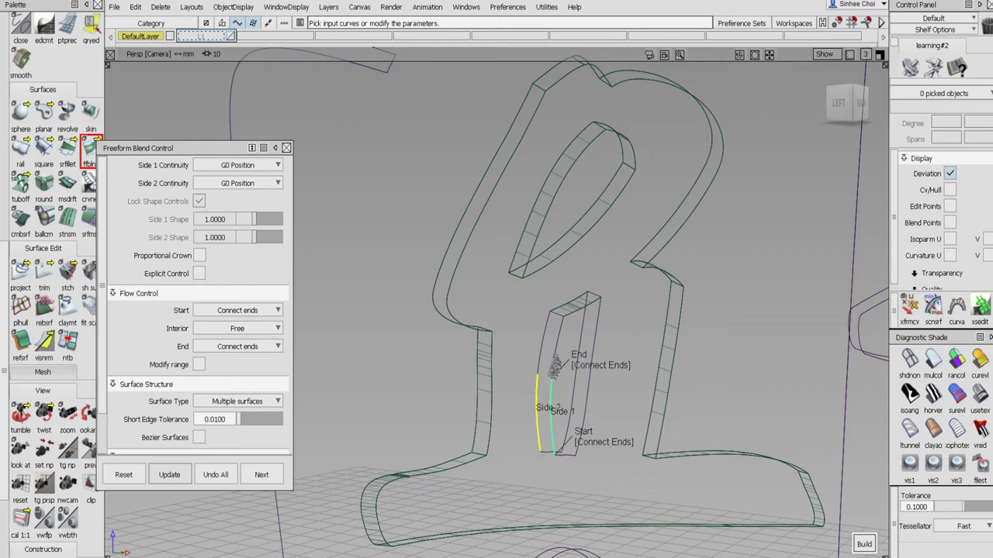
click(555, 356)
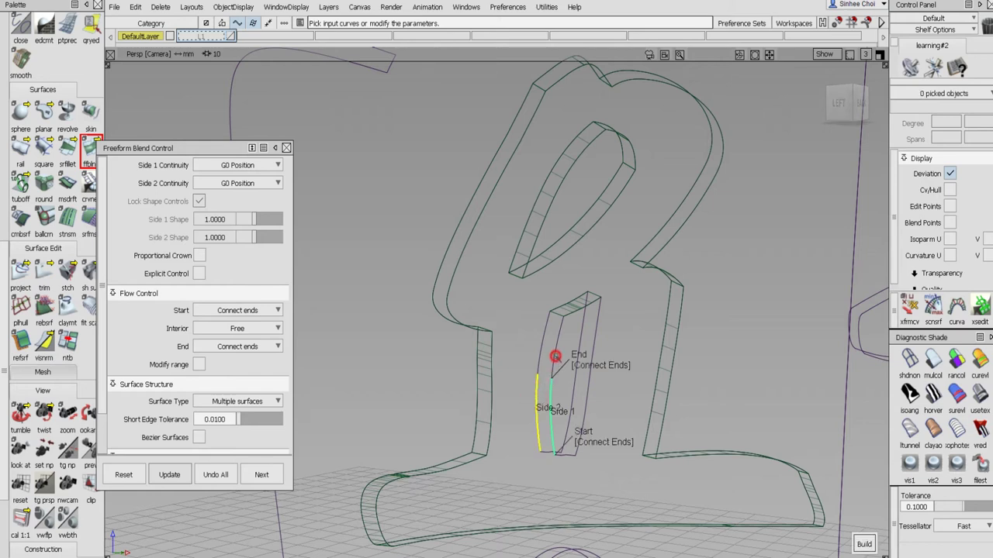
click(549, 397)
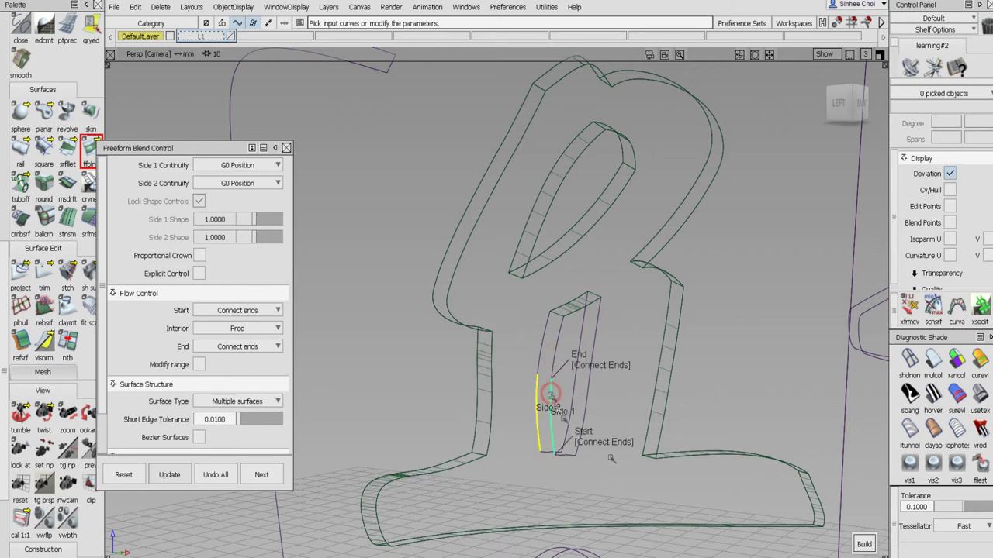
click(861, 543)
click(261, 474)
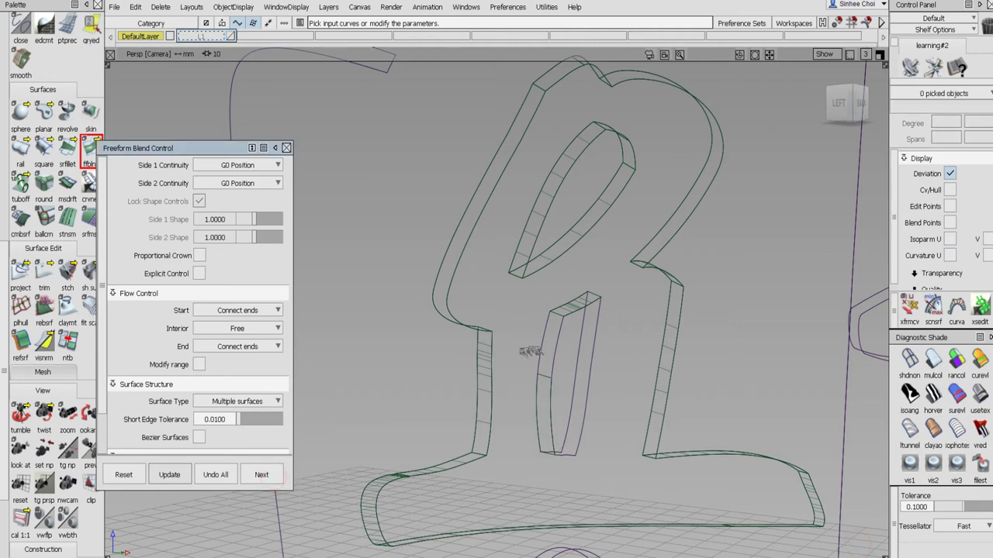
- Build a blend surface between the paired upper-left edges of the narrow opening between 용's stems
click(550, 354)
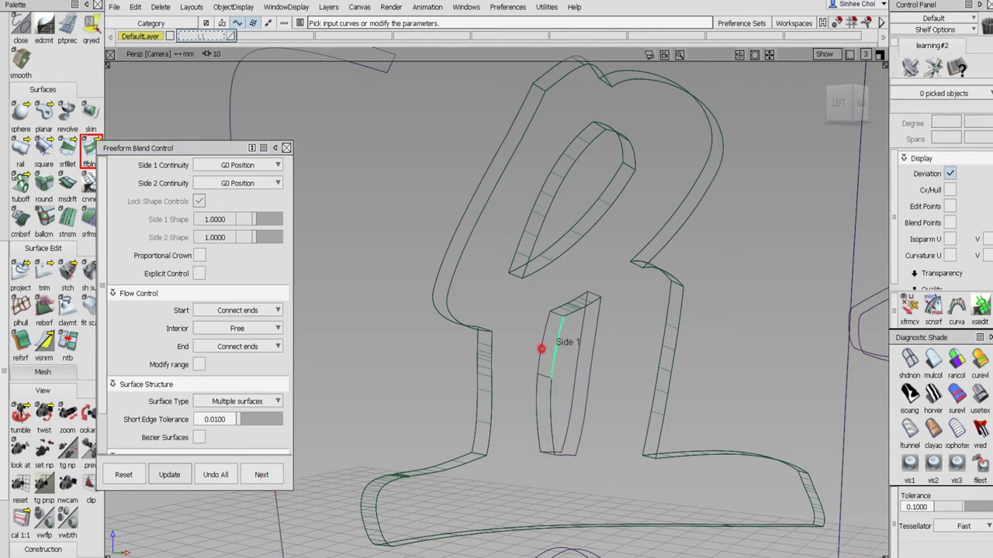
click(539, 349)
click(867, 545)
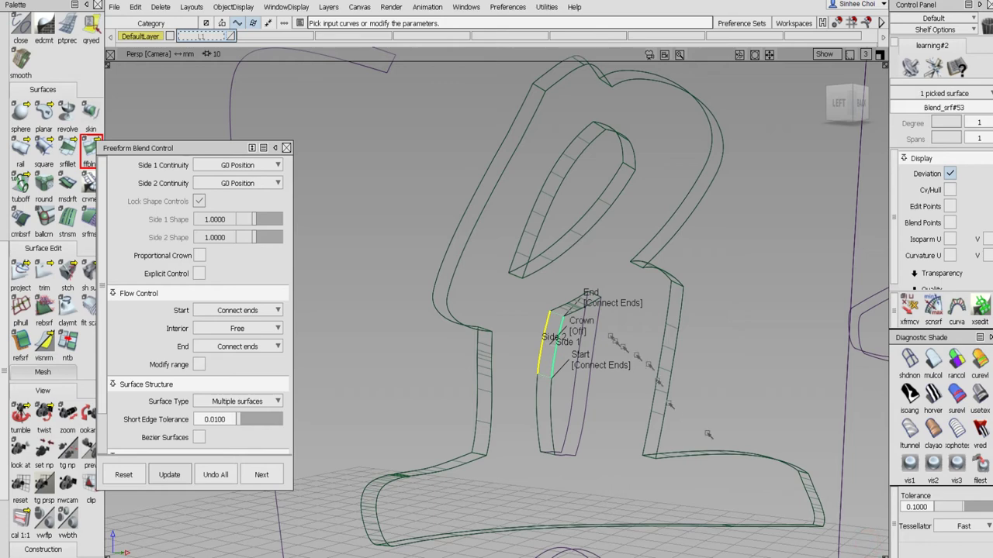
alt+shift+drag(618, 346, 881, 402)
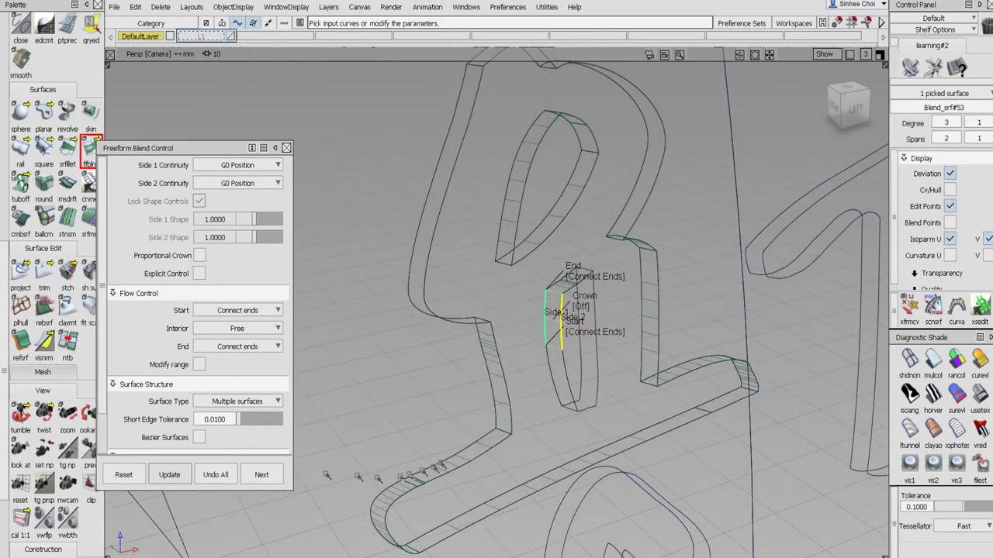
click(279, 476)
- Build a blend surface between the paired long right edges of the narrow opening between 용's two stems
click(587, 366)
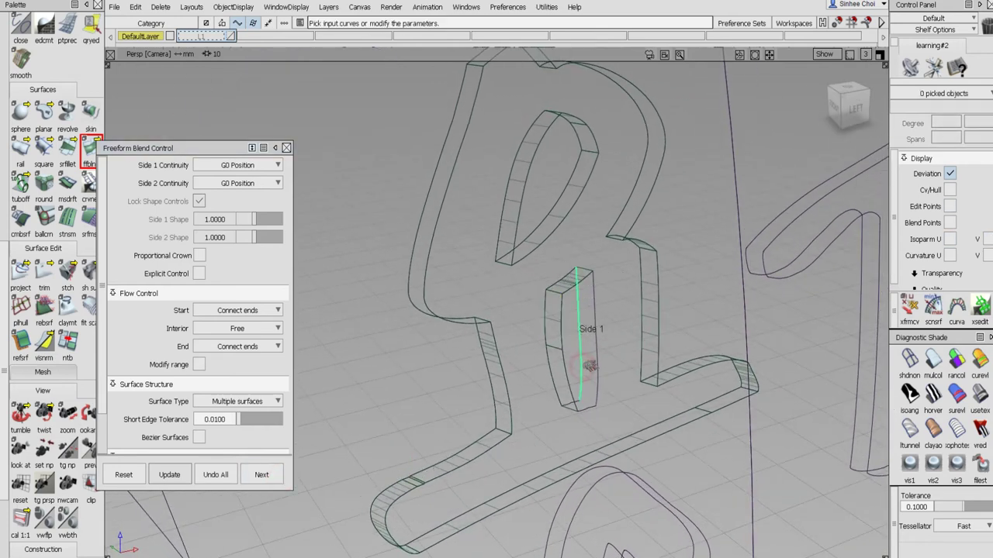
click(596, 363)
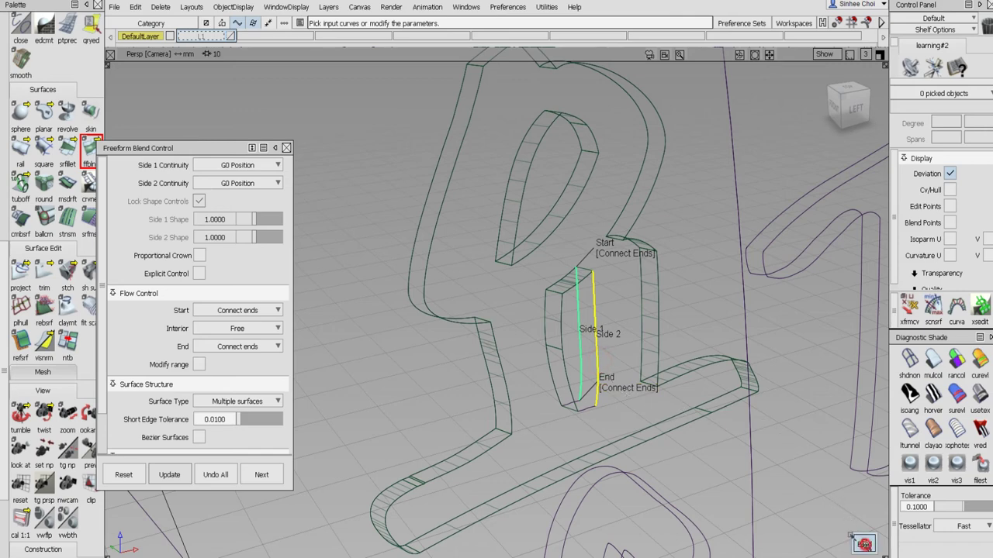
click(261, 475)
- Build a blend surface between the paired right-hand segments of the narrow opening's bottom edge in 용
alt+shift+drag(620, 427, 589, 437)
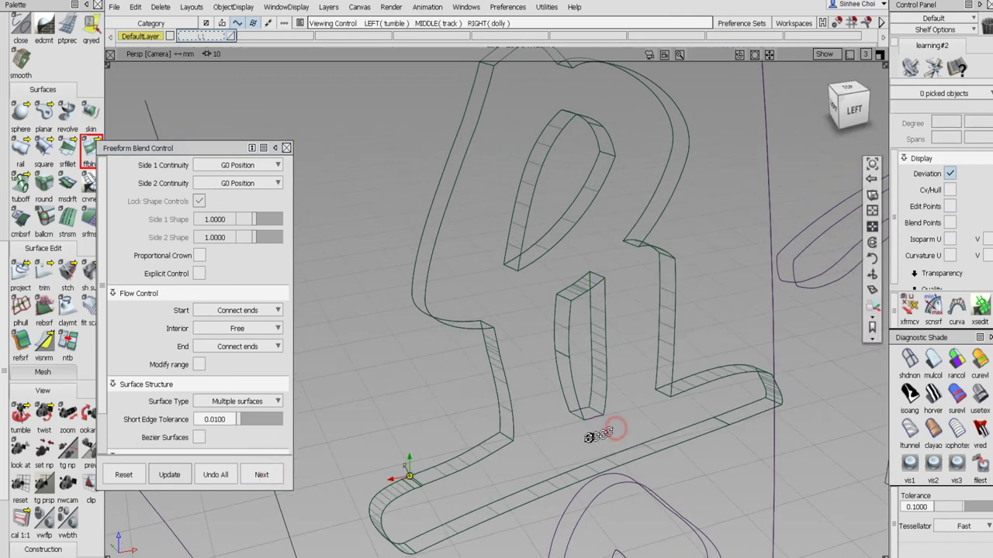
click(587, 412)
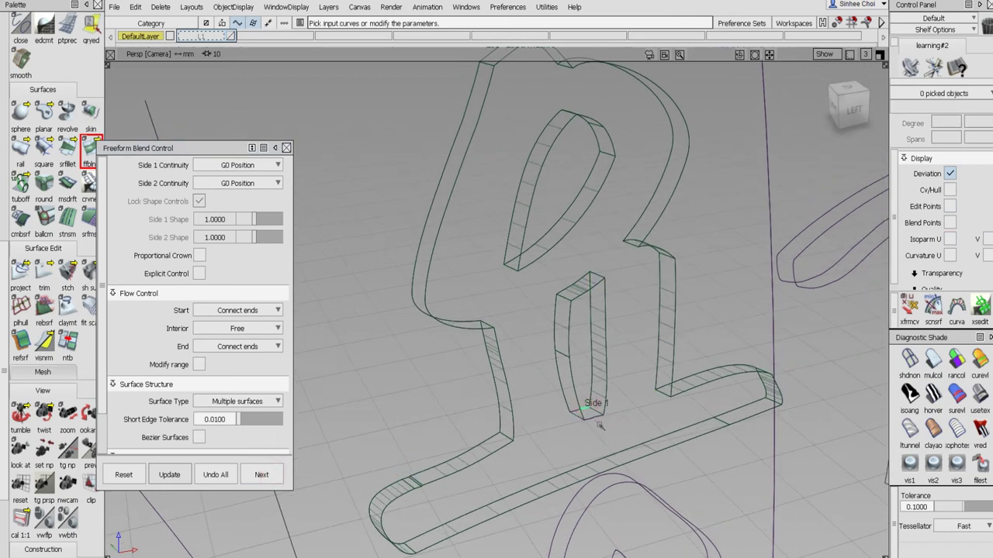
mouse_move(596, 416)
alt+shift+right_down()
mouse_move(699, 428)
mouse_move(707, 379)
alt+shift+right_up()
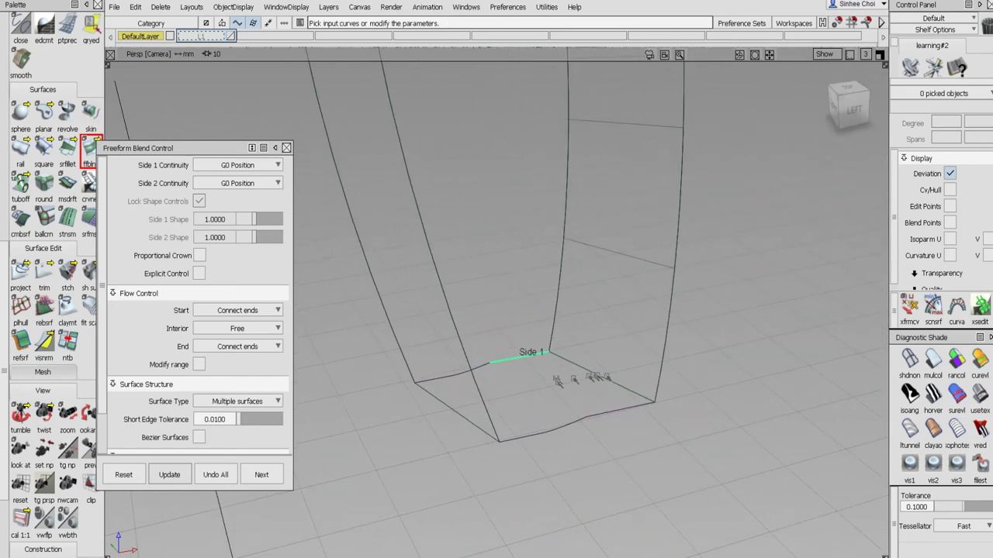
click(615, 412)
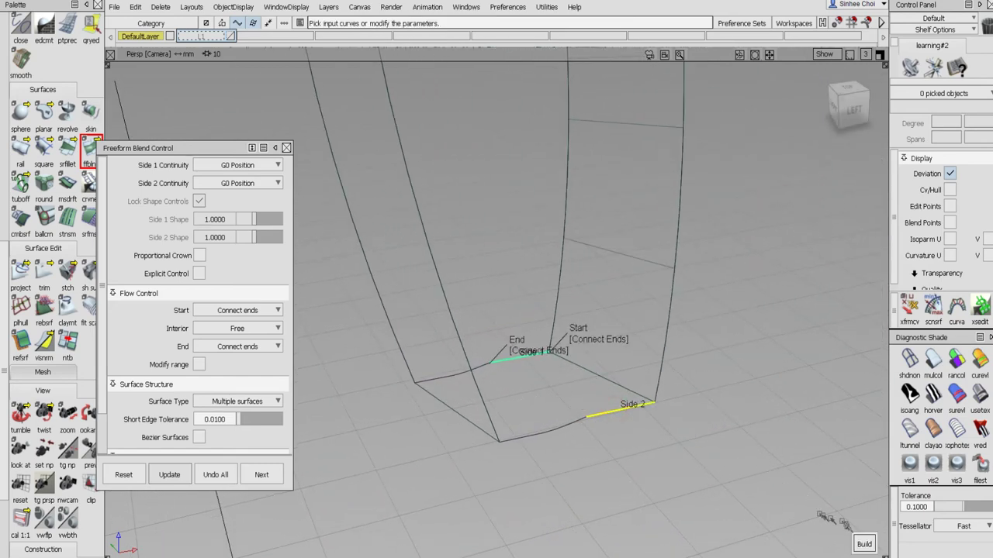
click(273, 473)
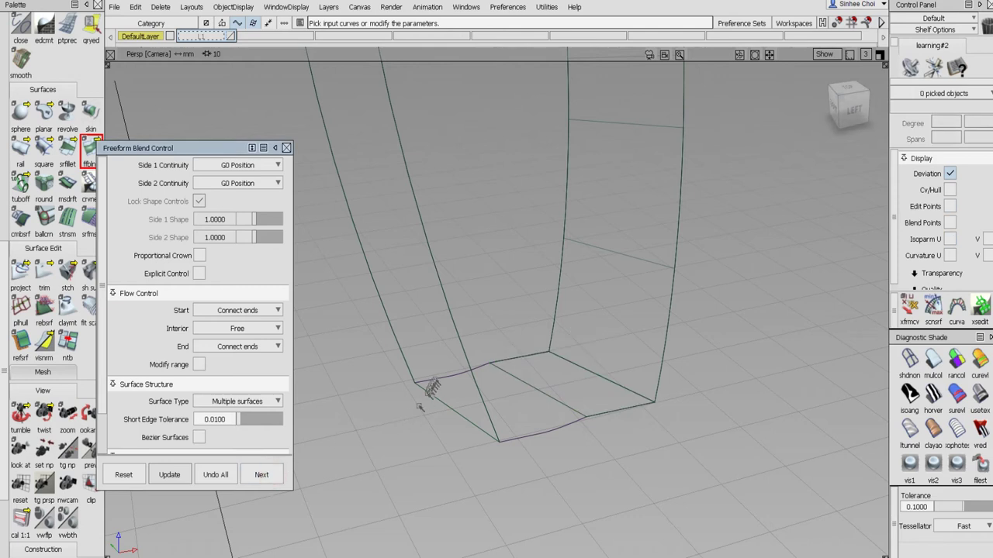
- Build a blend surface between the paired left-hand segments of the narrow opening's bottom edge
click(479, 370)
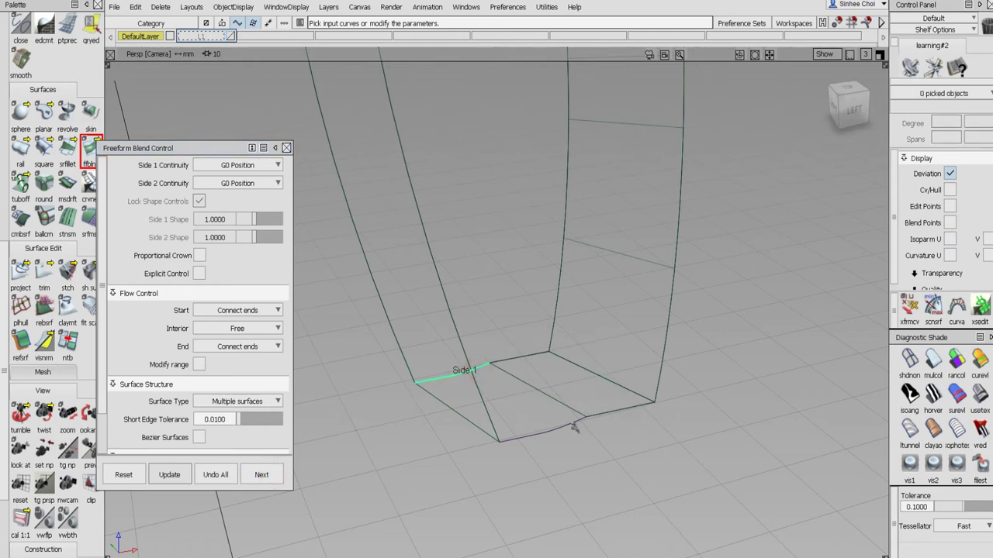
click(574, 428)
click(863, 544)
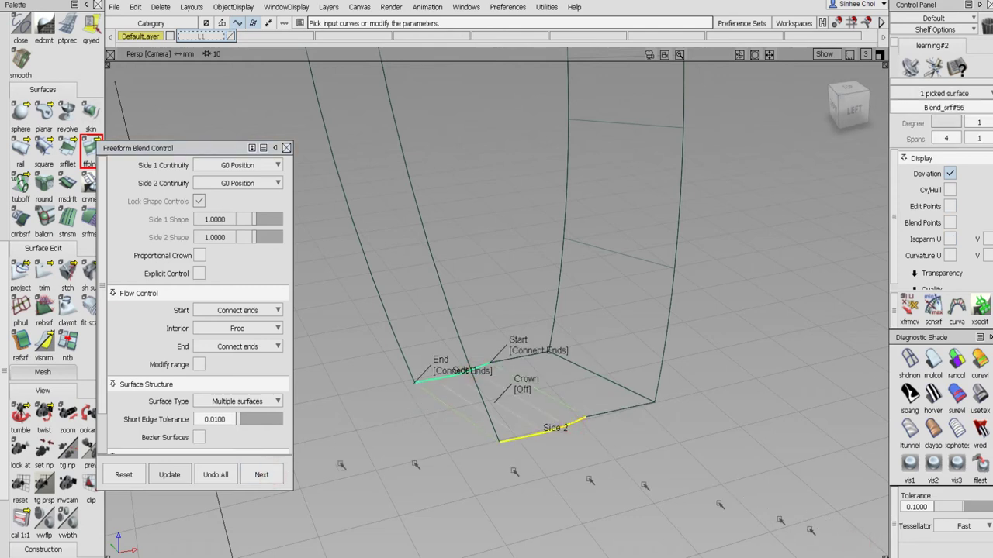
click(264, 473)
- Build a blend surface between the paired outer edges running along the left side and over the top of 용's lower ㅇ
alt+shift+drag(591, 320, 574, 346)
mouse_move(574, 346)
alt+shift+right_down()
mouse_move(542, 399)
mouse_move(589, 391)
mouse_move(574, 349)
alt+shift+right_up()
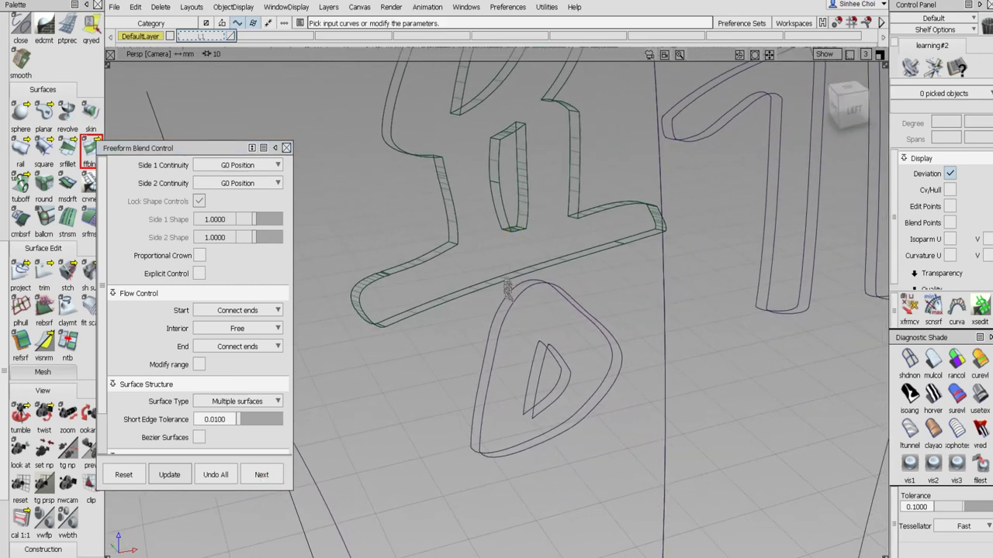
click(512, 301)
click(515, 305)
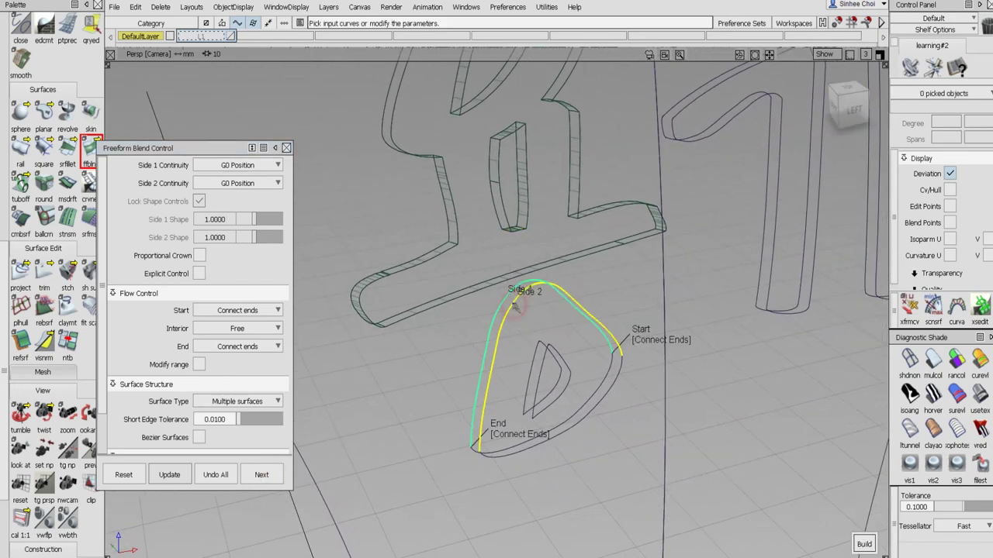
click(865, 545)
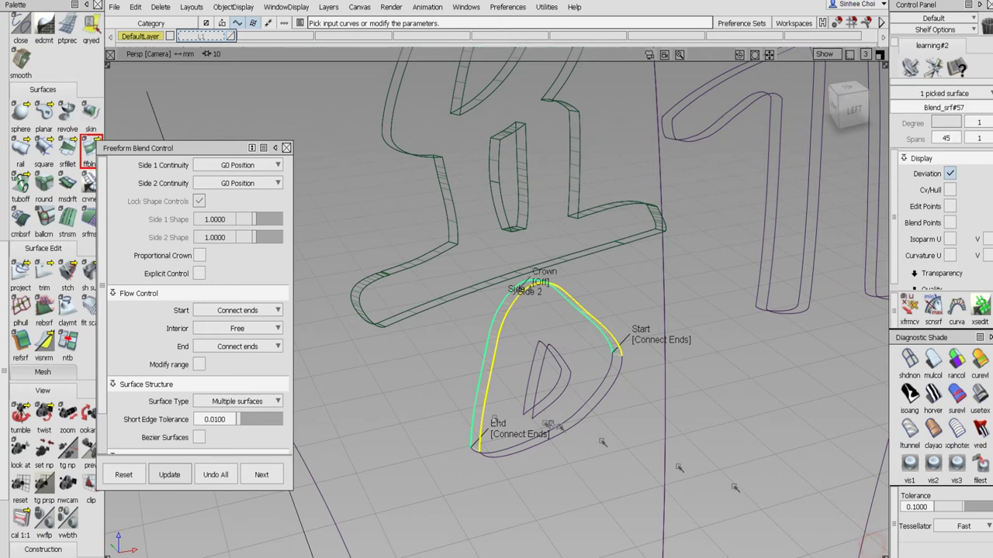
click(265, 480)
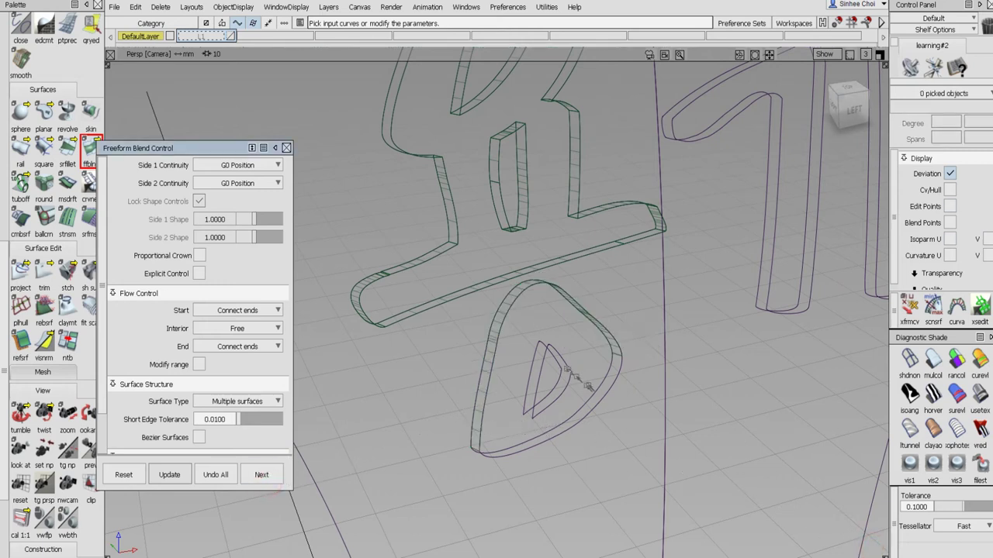
- Build a blend surface between the paired lower-right outer edges of 용's lower ㅇ
click(588, 400)
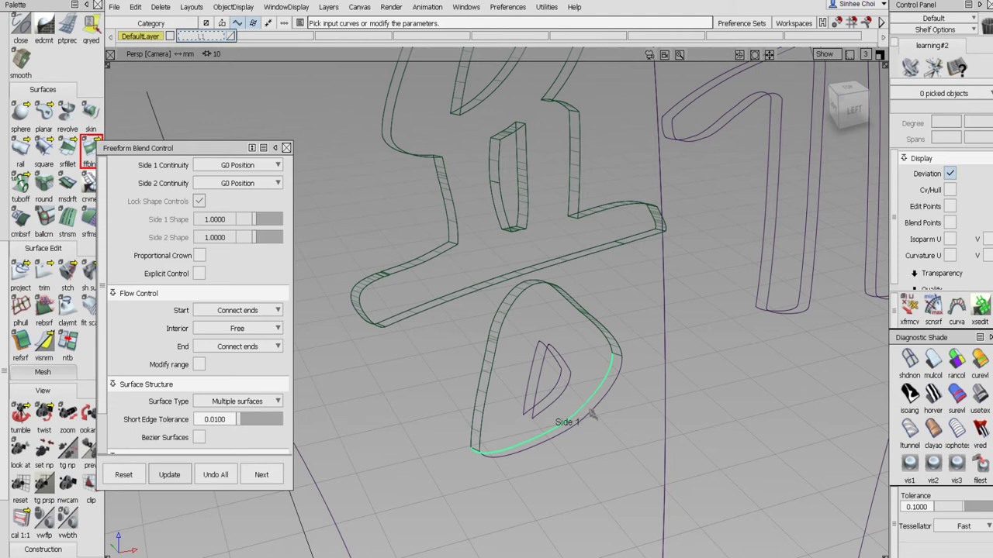
click(590, 415)
click(866, 546)
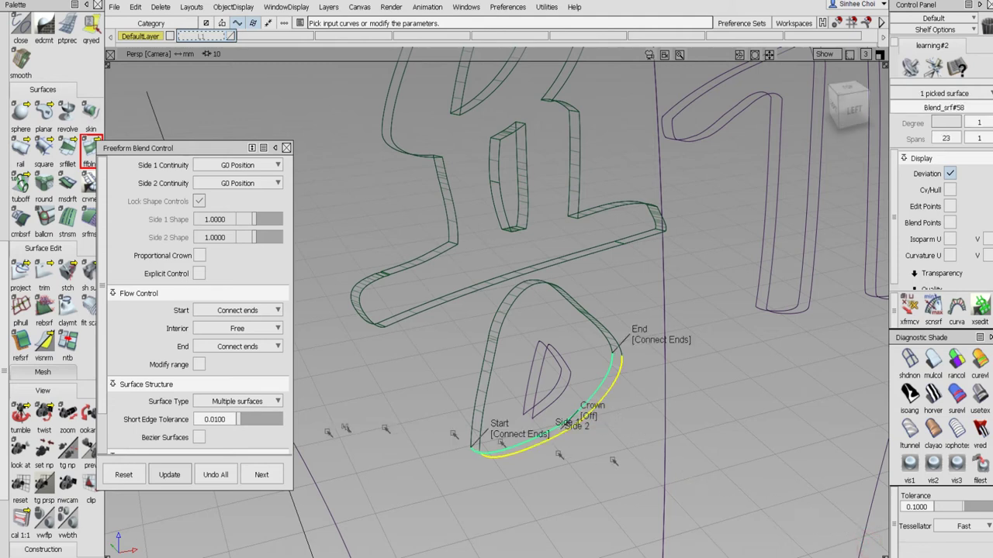
click(262, 475)
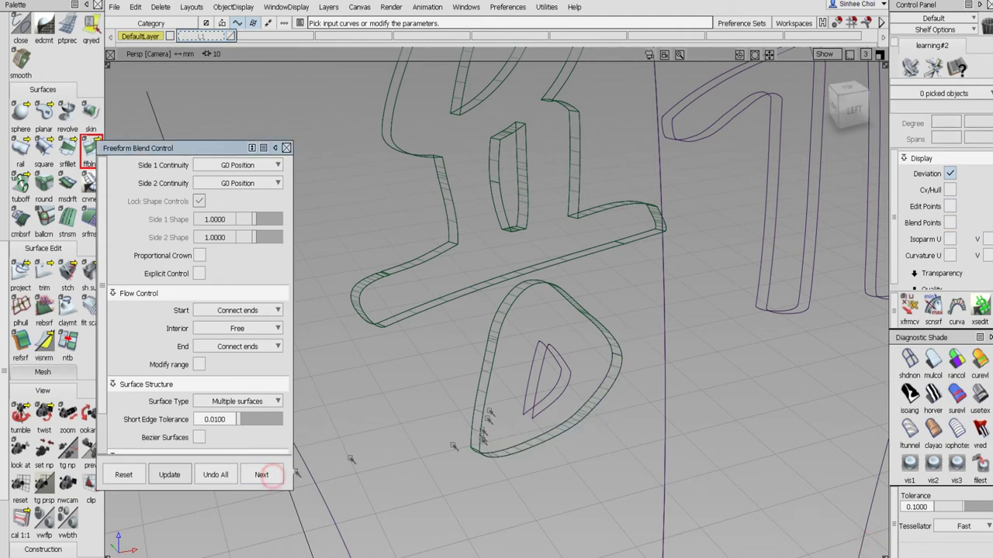
- Build a blend surface between the paired left edges, including the rounded tip, of the inner opening in 용's lower ㅇ
click(527, 382)
click(540, 386)
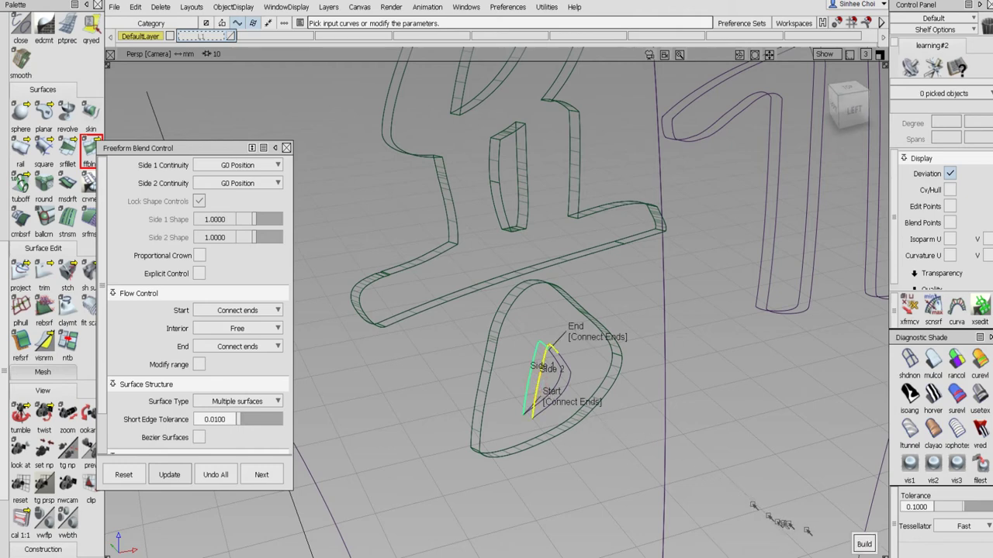
click(863, 545)
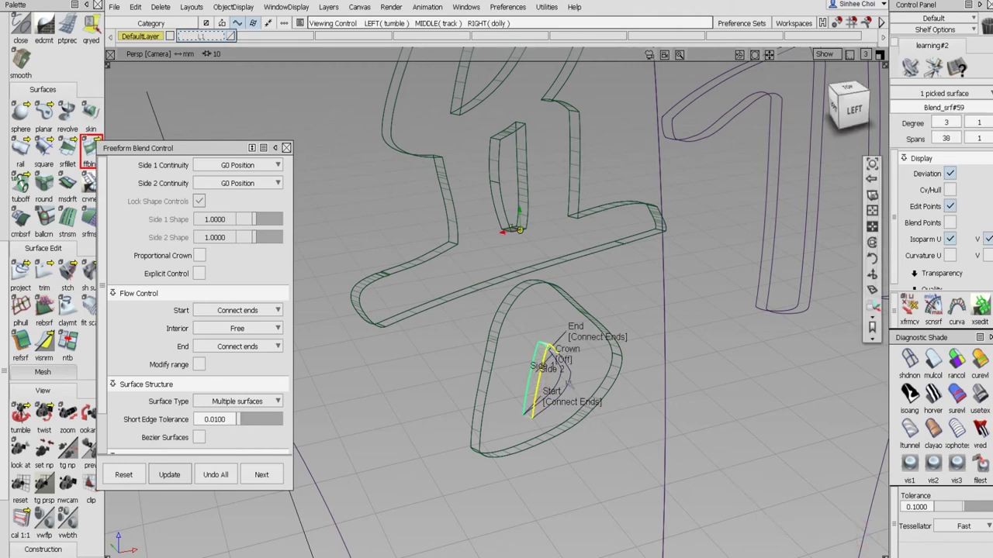
alt+shift+right_drag(569, 383, 693, 365)
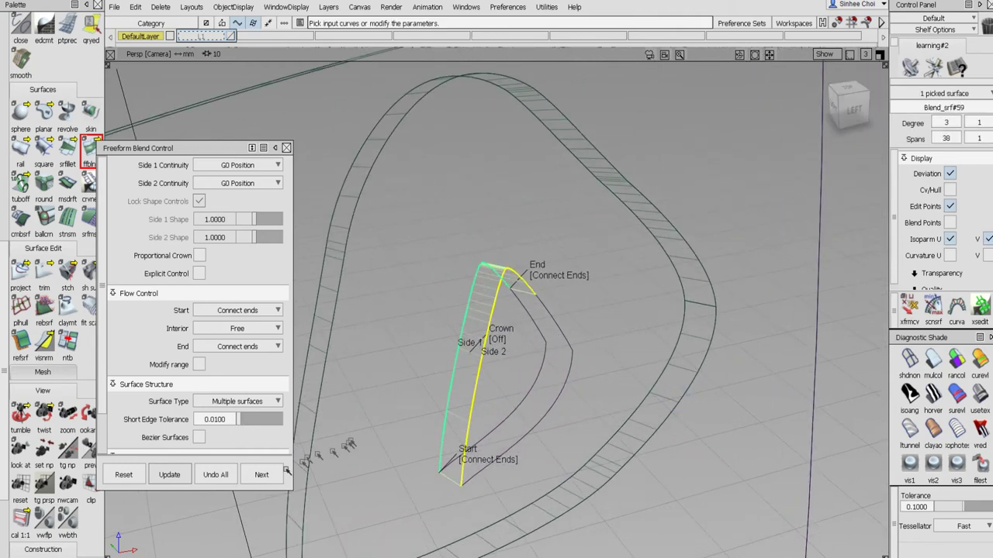
click(261, 474)
- Build a blend surface between the paired slanted upper-right edges of the lower ㅇ's inner opening
click(532, 321)
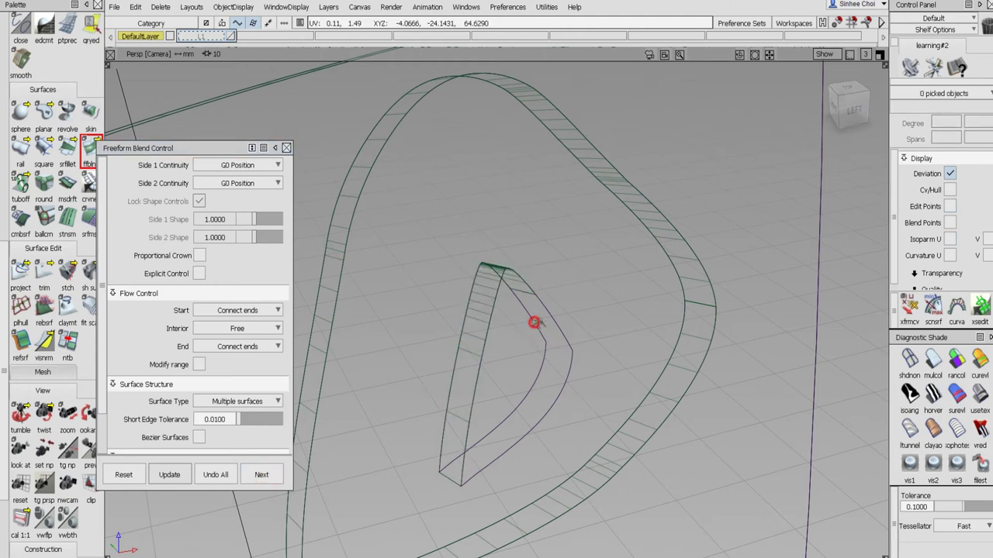
click(560, 326)
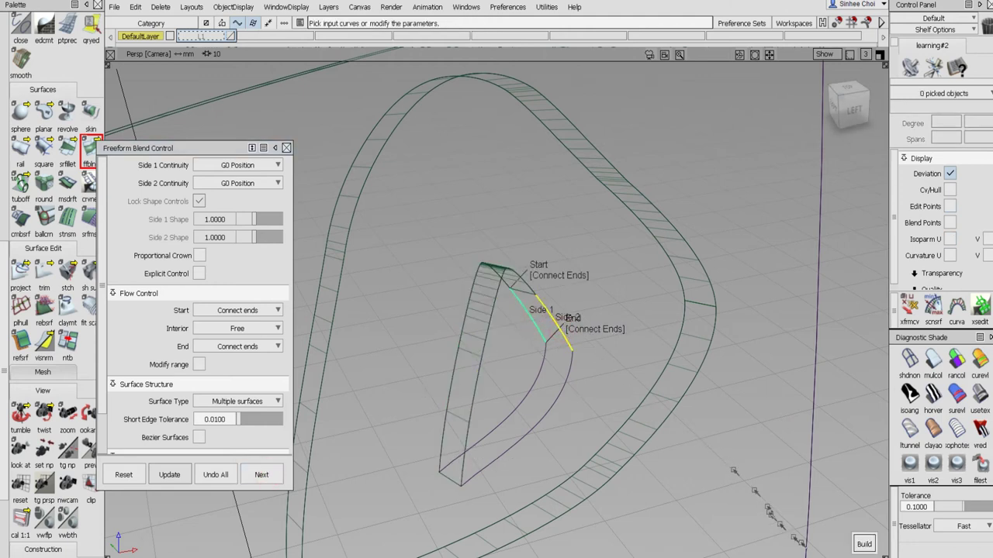
click(860, 544)
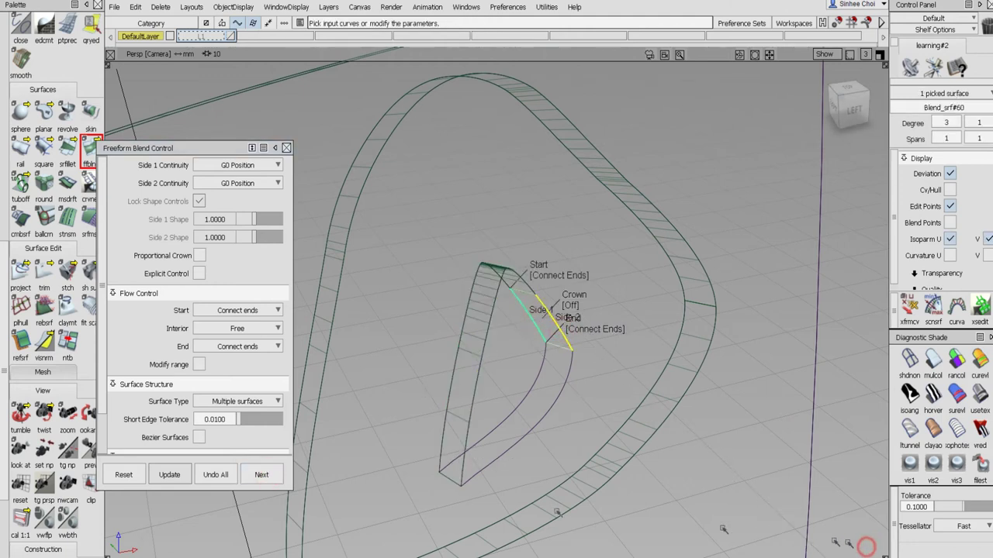
click(263, 475)
- Build a blend surface between the paired curved lower-right edges of the lower ㅇ's inner opening
click(471, 447)
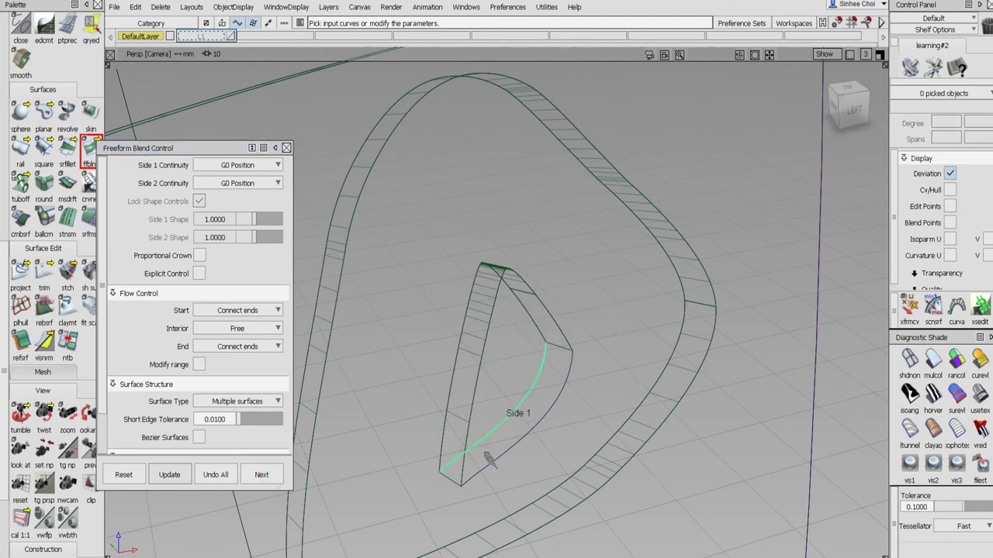
click(491, 463)
click(859, 545)
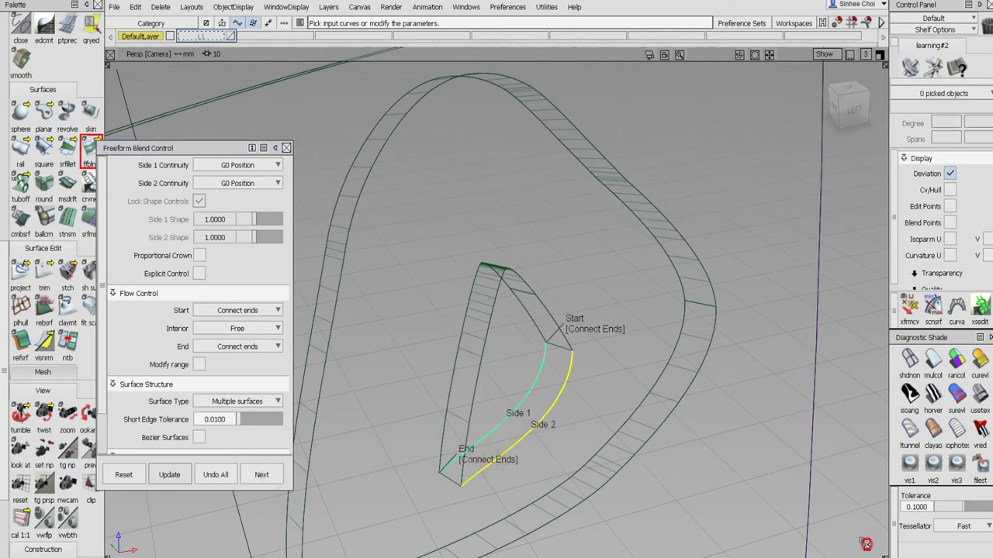
click(263, 476)
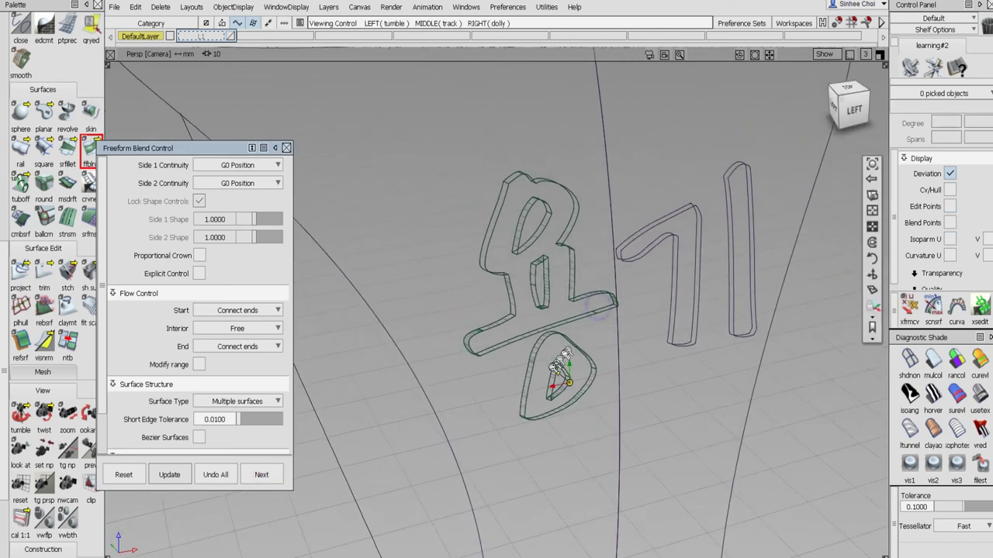